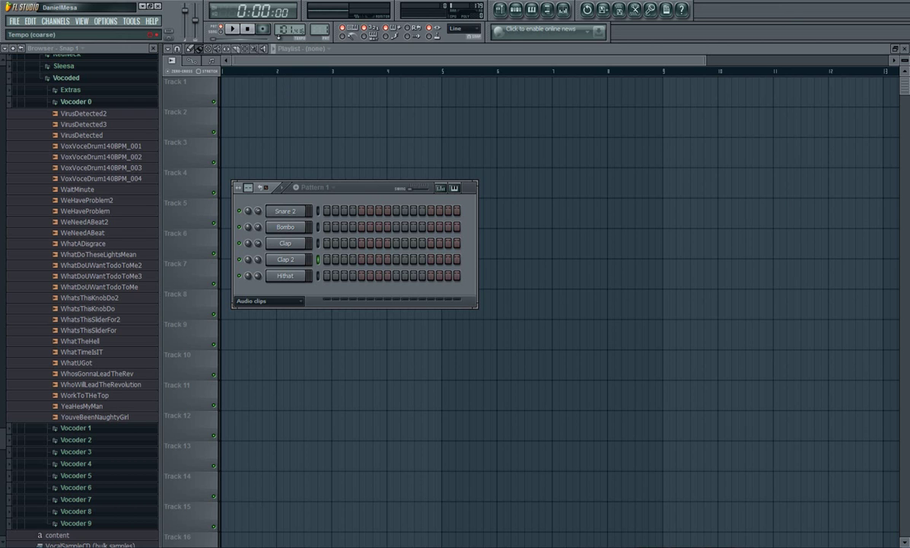
# Set the project tempo to 100 BPM and switch to Pattern 2.
pyautogui.moveTo(300, 30); pyautogui.dragTo(289, 259)
pyautogui.press('KP_Add')
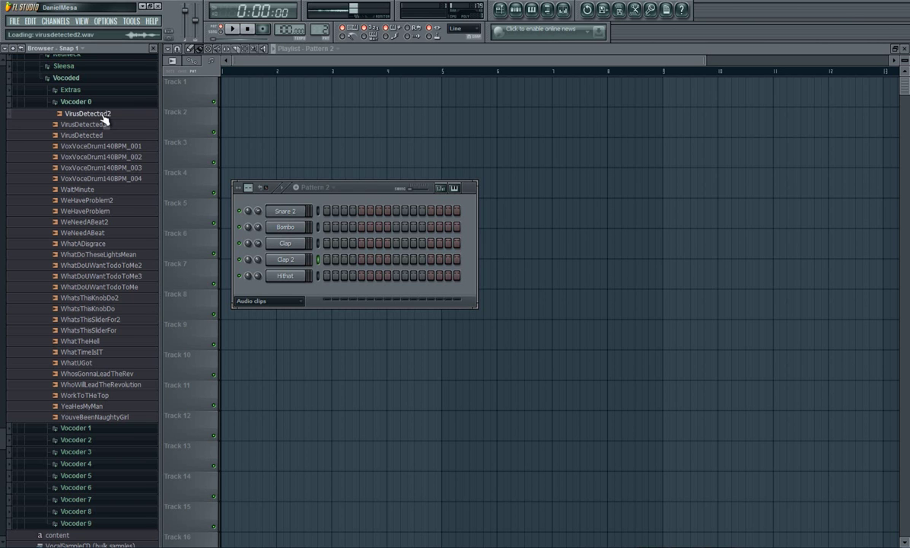
# Audition the Vocoder 0 samples and place VoxVoceDrum140BPM_001 at the start of Track 1 in the playlist.
pyautogui.click(105, 135)
pyautogui.click(113, 147)
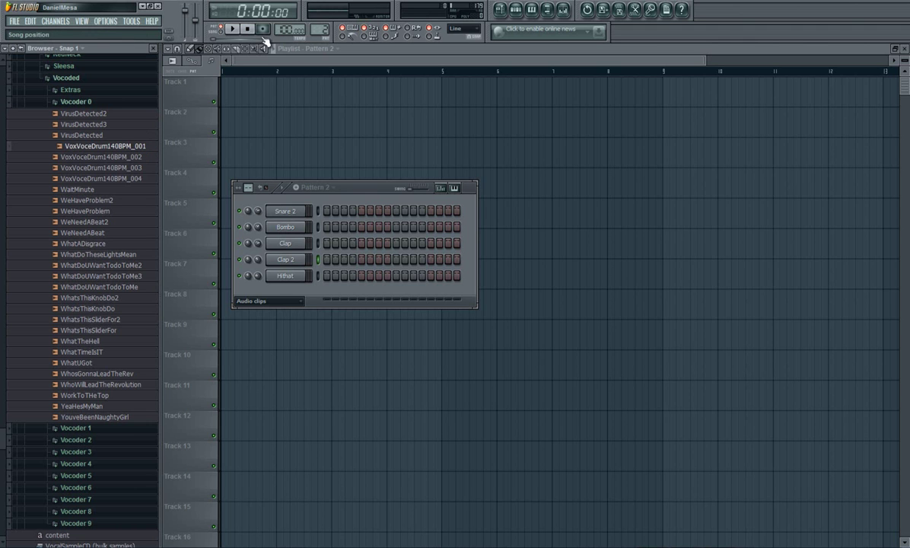
pyautogui.moveTo(140, 150); pyautogui.dragTo(237, 85)
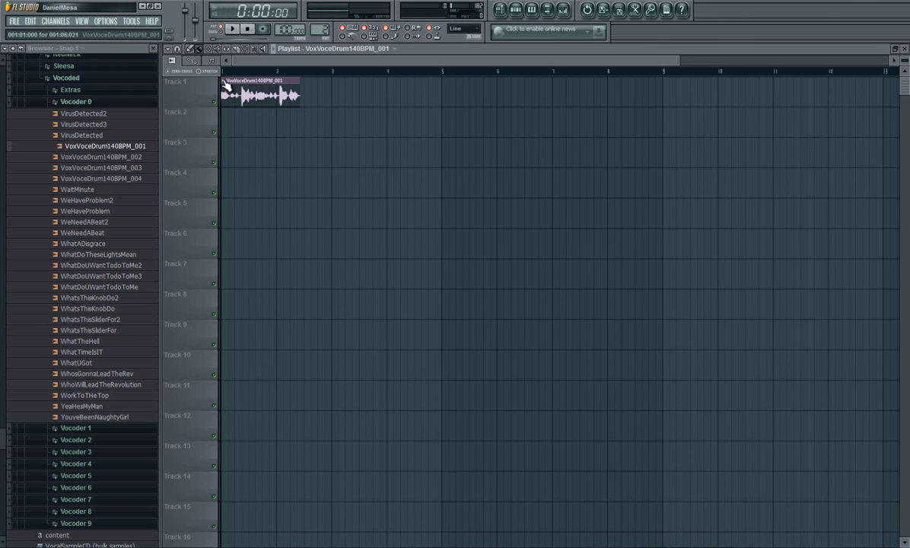
# Detect the VoxVoceDrum140BPM_001 clip's tempo within the 100 to 200 BPM range and apply the detected value to the project.
pyautogui.click(224, 81)
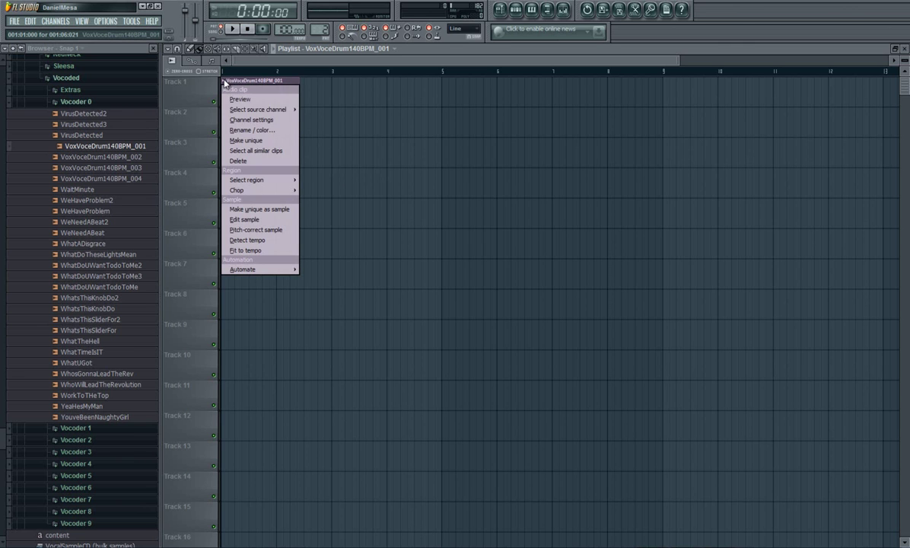
pyautogui.click(264, 241)
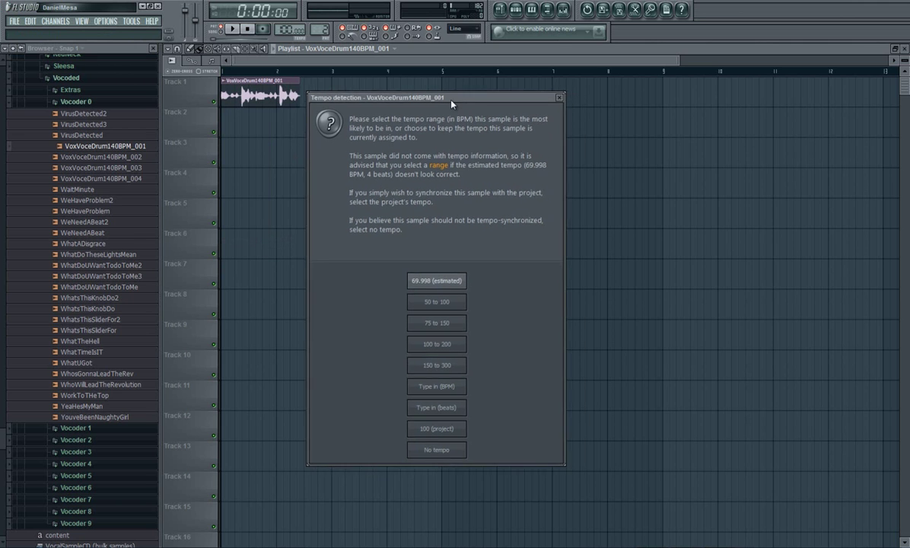
pyautogui.moveTo(457, 102); pyautogui.dragTo(441, 94)
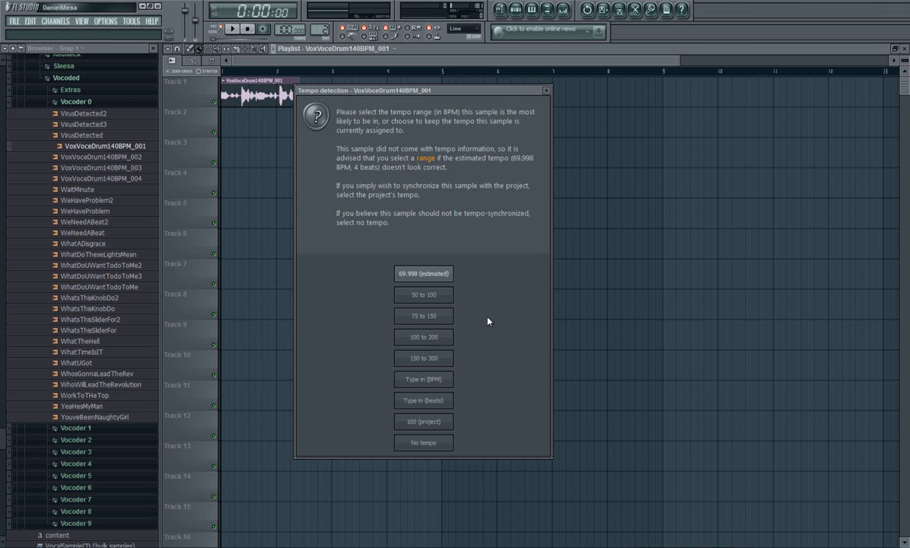
pyautogui.click(431, 342)
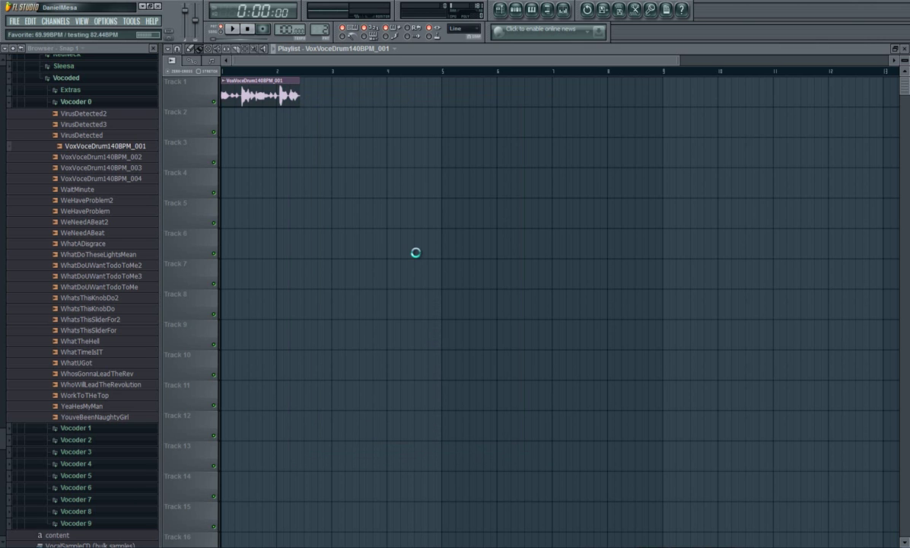
pyautogui.moveTo(436, 213); pyautogui.dragTo(369, 215)
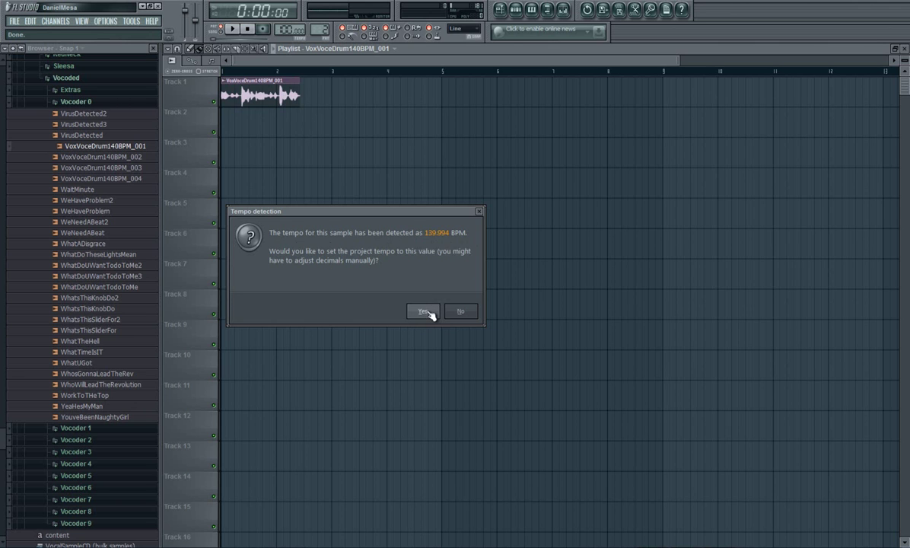
pyautogui.click(424, 312)
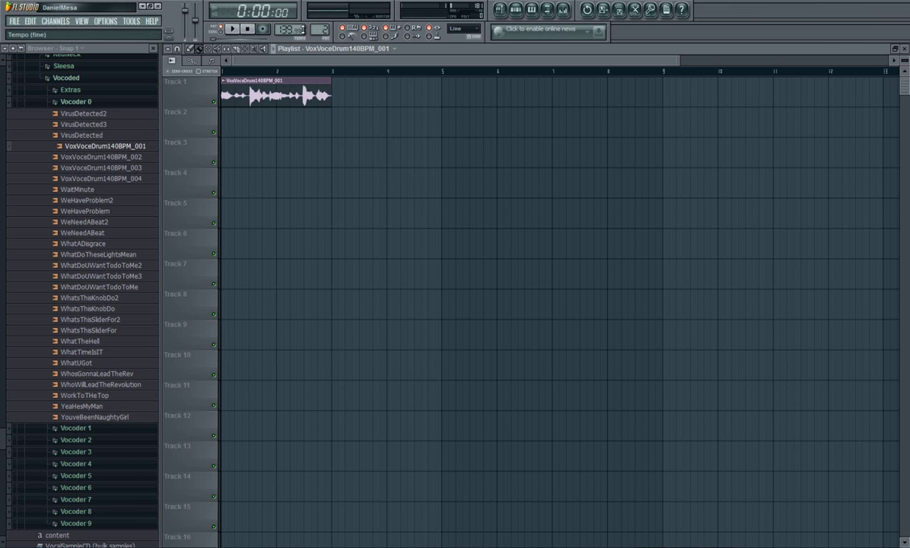
# Set the project tempo to 128 BPM.
pyautogui.scroll(-1, 301, 30)
pyautogui.moveTo(289, 29); pyautogui.dragTo(225, 507)
pyautogui.moveTo(287, 31); pyautogui.dragTo(284, 54)
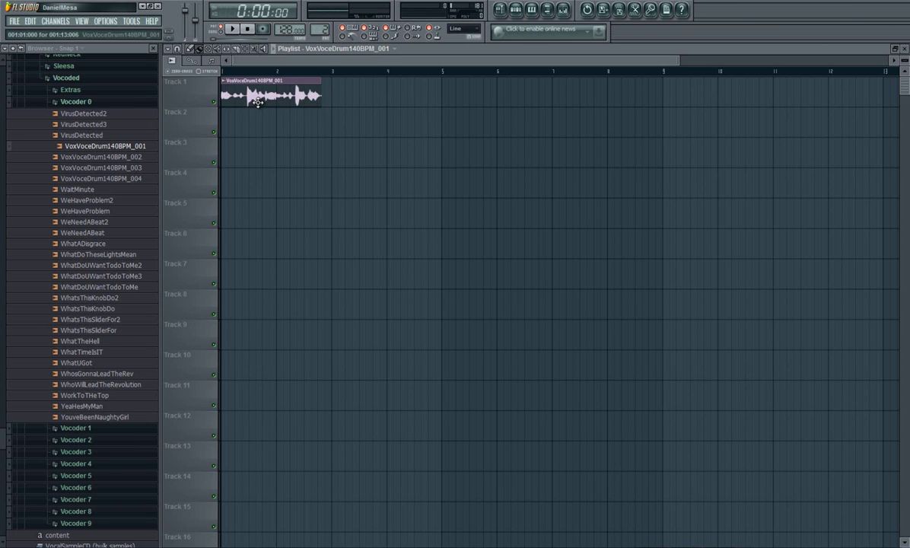
# Add Bombo hits on steps 1, 5, 9 and 13 of Pattern 2 and play the pattern back.
pyautogui.click(524, 10)
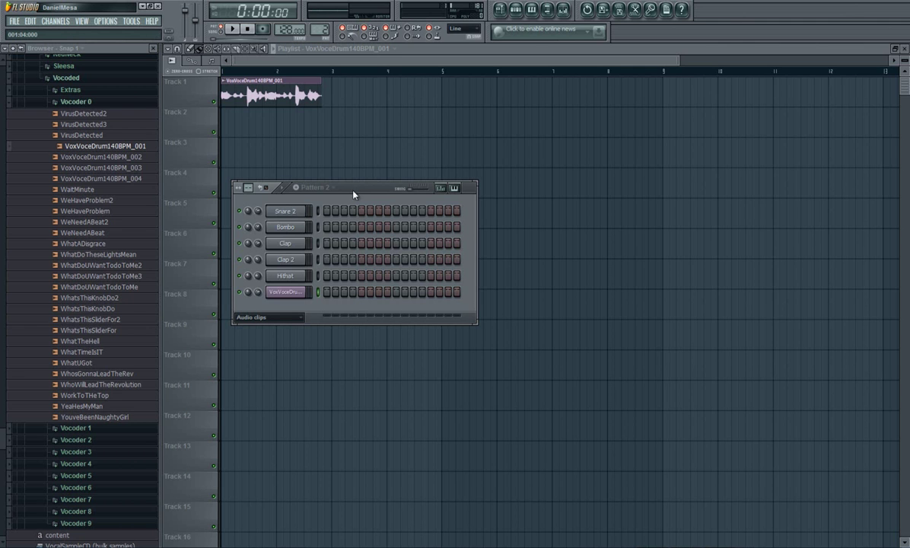
pyautogui.moveTo(353, 190); pyautogui.dragTo(357, 299)
pyautogui.click(289, 340)
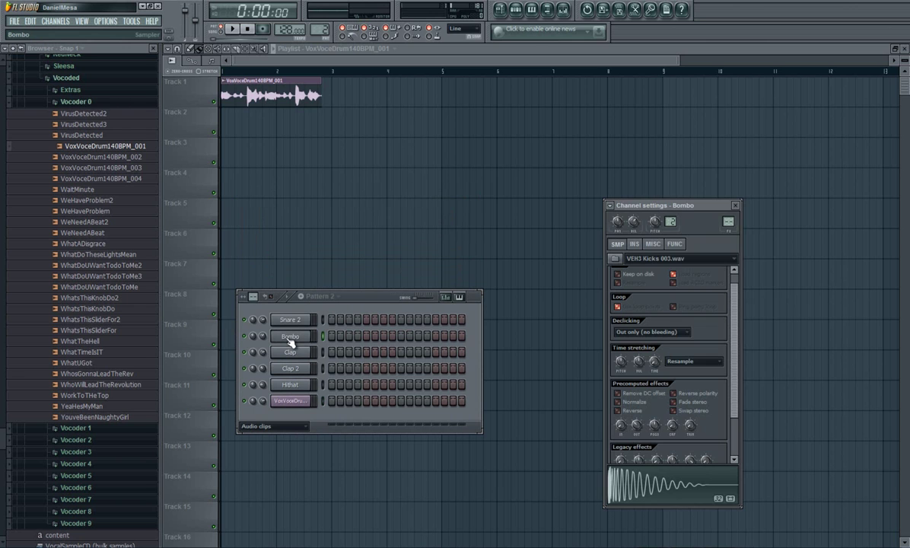
pyautogui.click(333, 337)
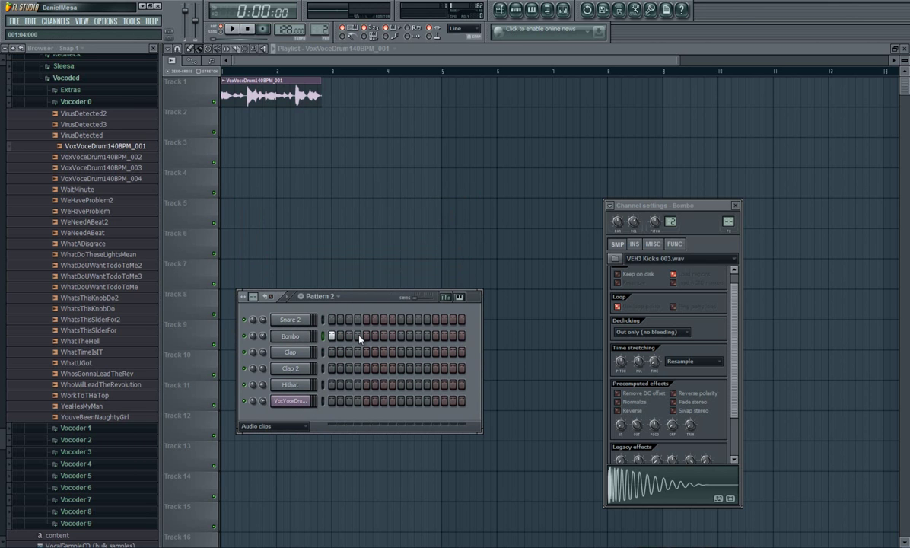
pyautogui.click(435, 337)
pyautogui.press('space')
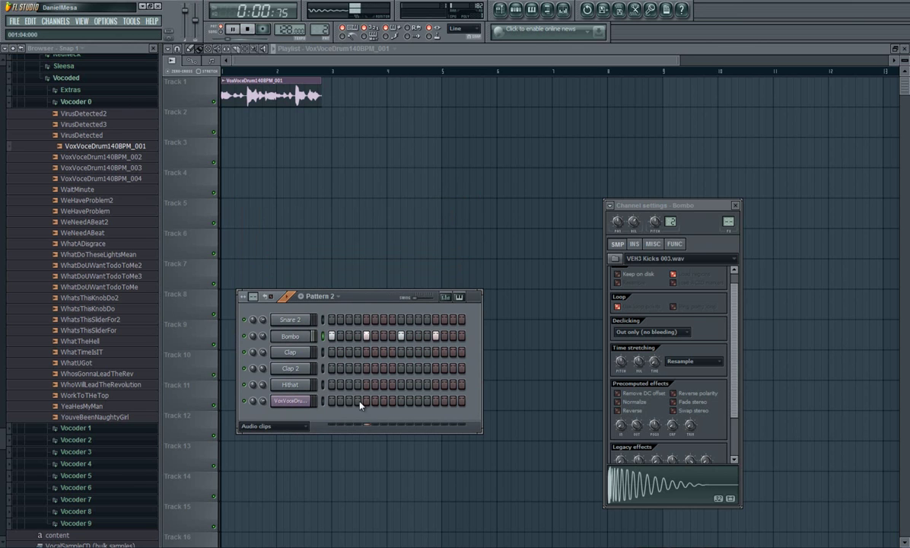
pyautogui.press('space')
# Fill every second step of the Hithat channel, starting from step 1, and play the pattern back.
pyautogui.click(291, 385)
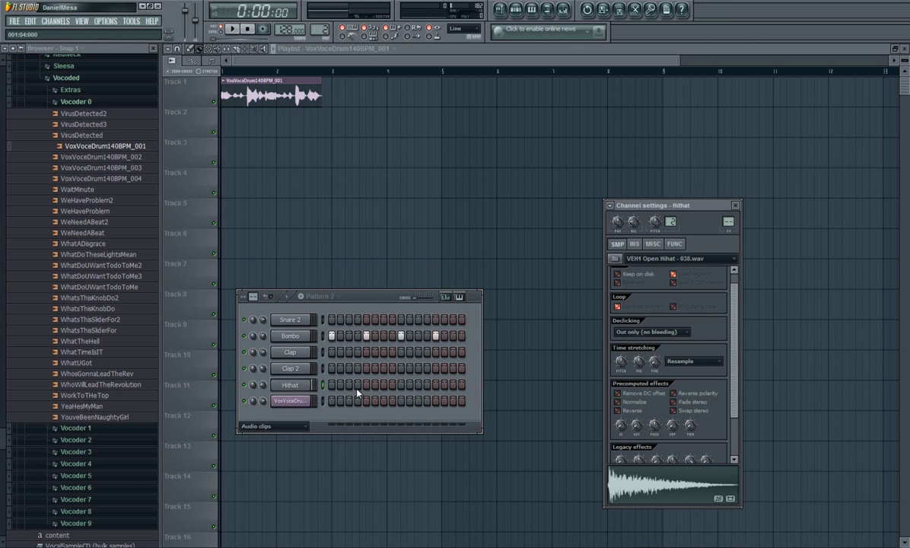
pyautogui.rightClick(304, 385)
pyautogui.click(353, 463)
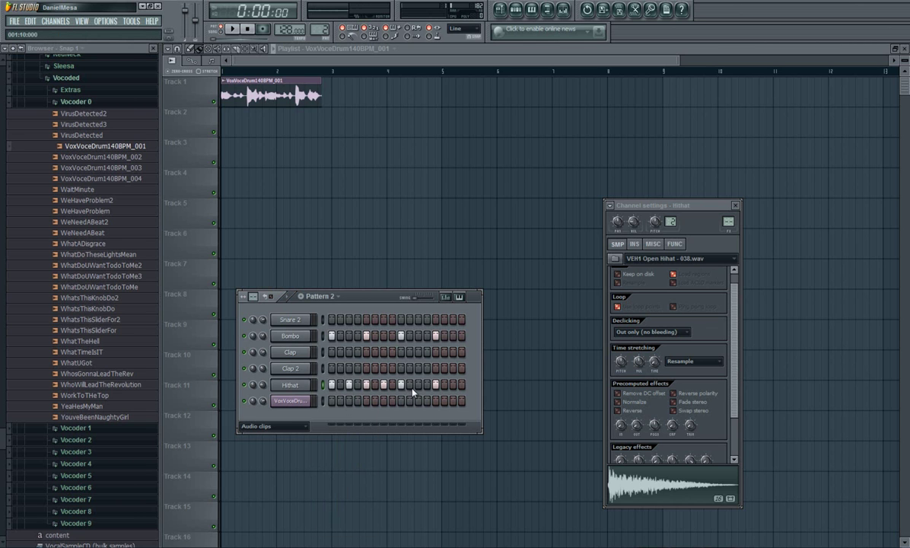
pyautogui.rightClick(293, 385)
pyautogui.click(353, 463)
pyautogui.press('space')
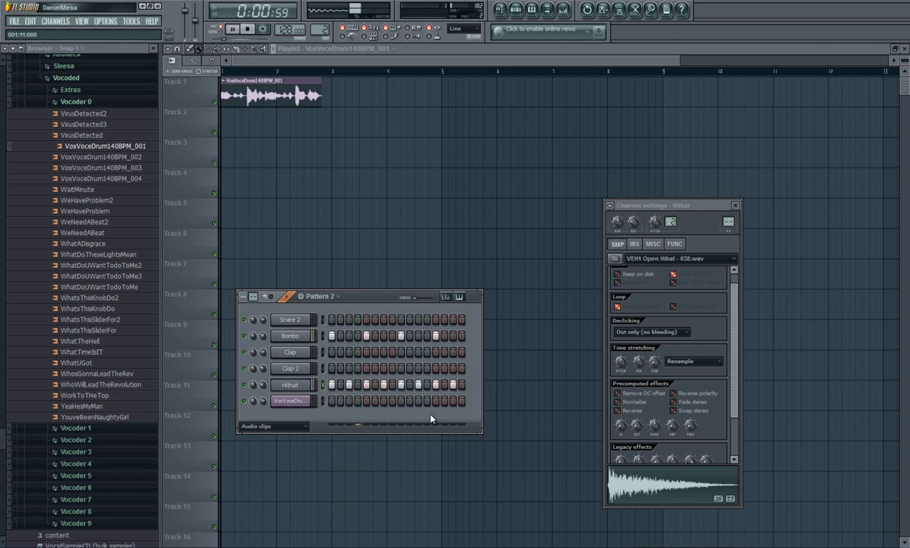
pyautogui.press('space')
# Audition the two clap channels and add Clap 2 hits on steps 5 and 13.
pyautogui.click(302, 372)
pyautogui.click(289, 352)
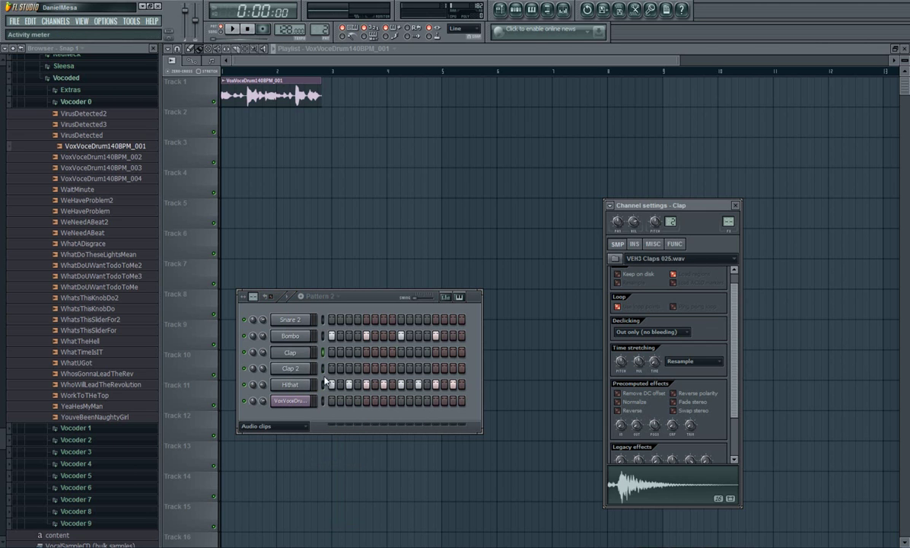
pyautogui.press('space')
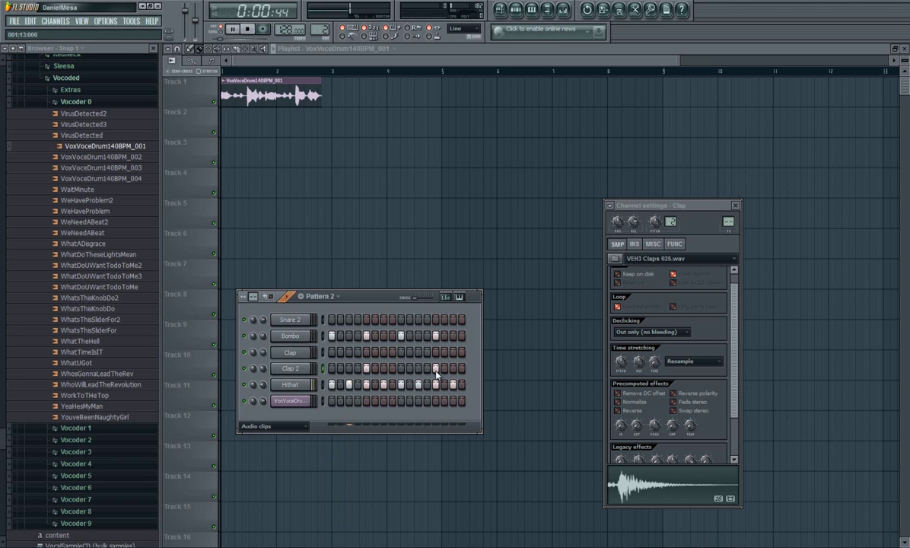
pyautogui.click(297, 370)
pyautogui.click(653, 243)
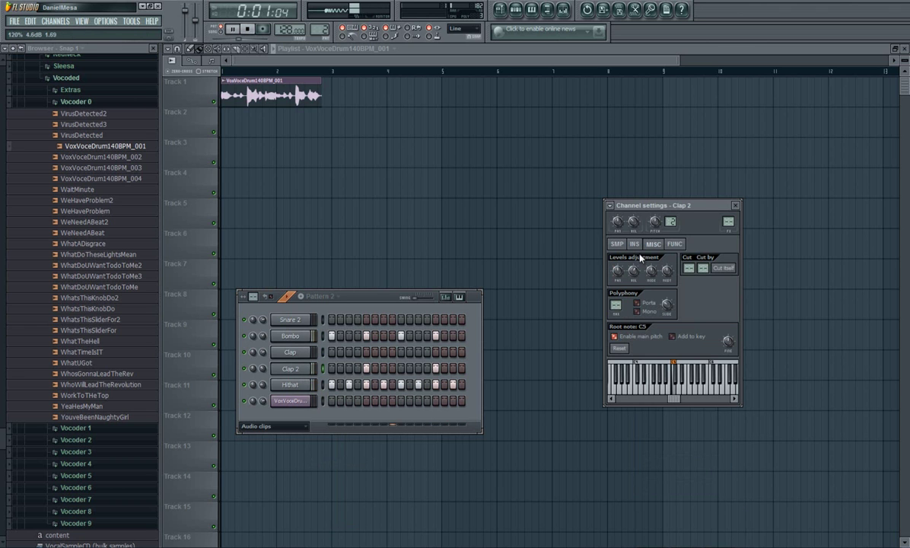
# Add Snare 2 hits on steps 5 and 13 and play back the complete drum pattern.
pyautogui.click(291, 320)
pyautogui.press('space')
pyautogui.click(366, 320)
pyautogui.click(435, 320)
pyautogui.press('space')
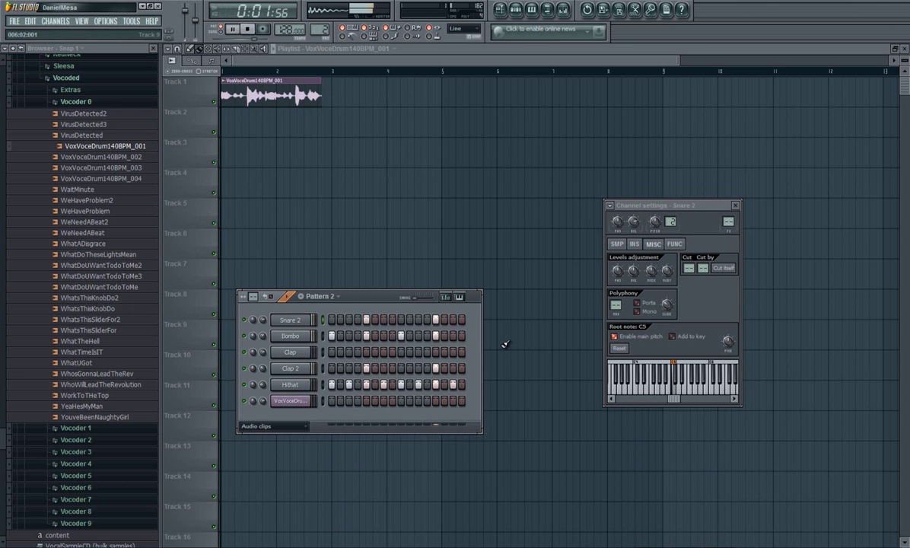
pyautogui.press('space')
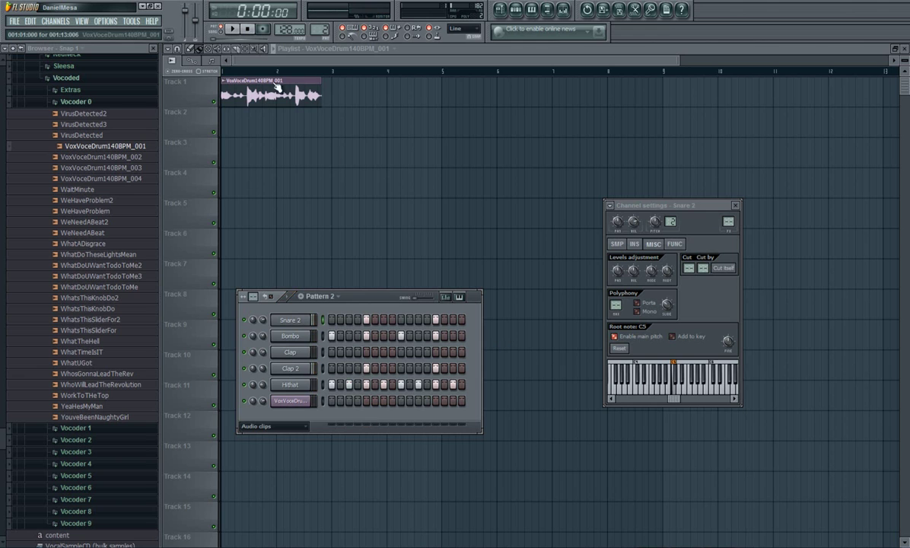
# Place two consecutive Pattern 2 clips on Track 2, covering bars 1 and 2 beneath the vocal loop.
pyautogui.click(336, 65)
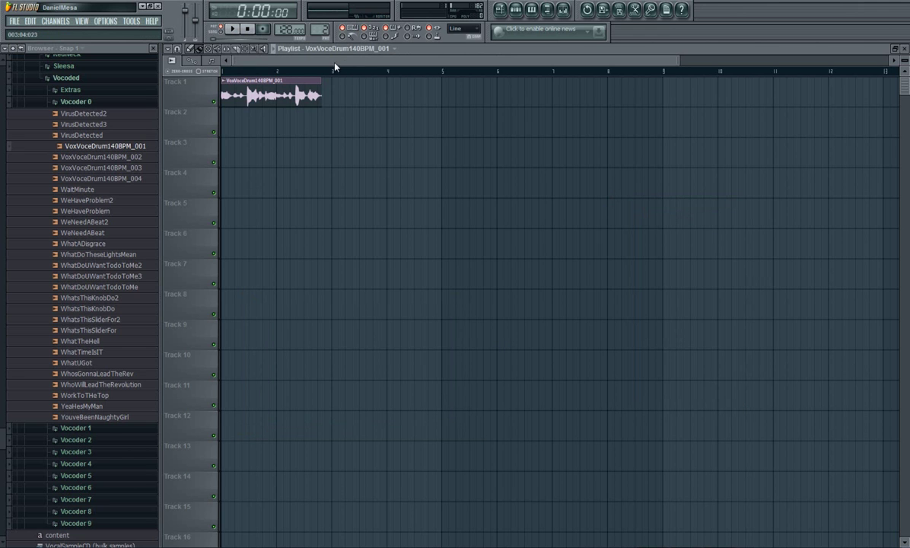
pyautogui.click(228, 122)
pyautogui.rightClick(228, 122)
pyautogui.click(517, 10)
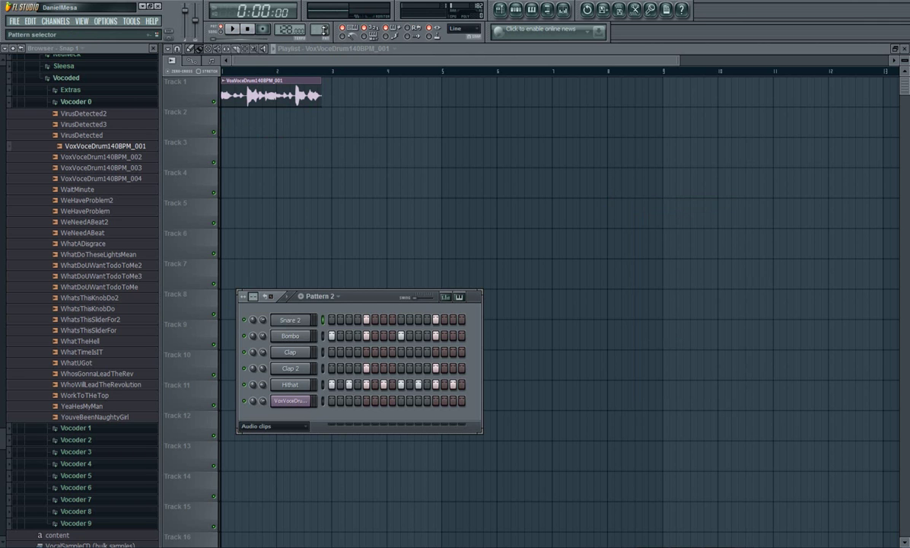
pyautogui.moveTo(328, 30); pyautogui.dragTo(328, 26)
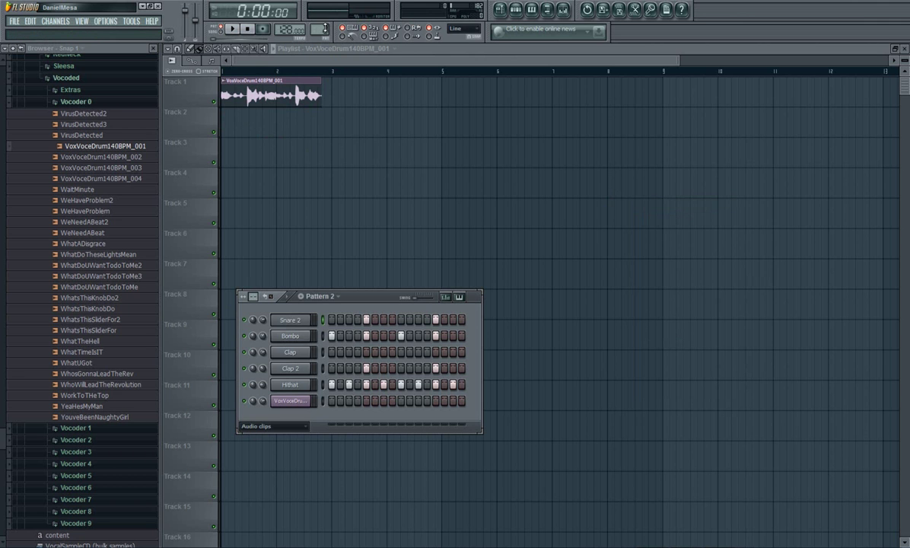
pyautogui.click(229, 149)
pyautogui.moveTo(240, 152); pyautogui.dragTo(244, 125)
pyautogui.click(289, 125)
pyautogui.moveTo(327, 128); pyautogui.dragTo(319, 128)
# Play the arrangement in song mode to compare the vocal loop's timing with the drum pattern.
pyautogui.moveTo(662, 60); pyautogui.dragTo(383, 60)
pyautogui.press('space')
pyautogui.click(248, 29)
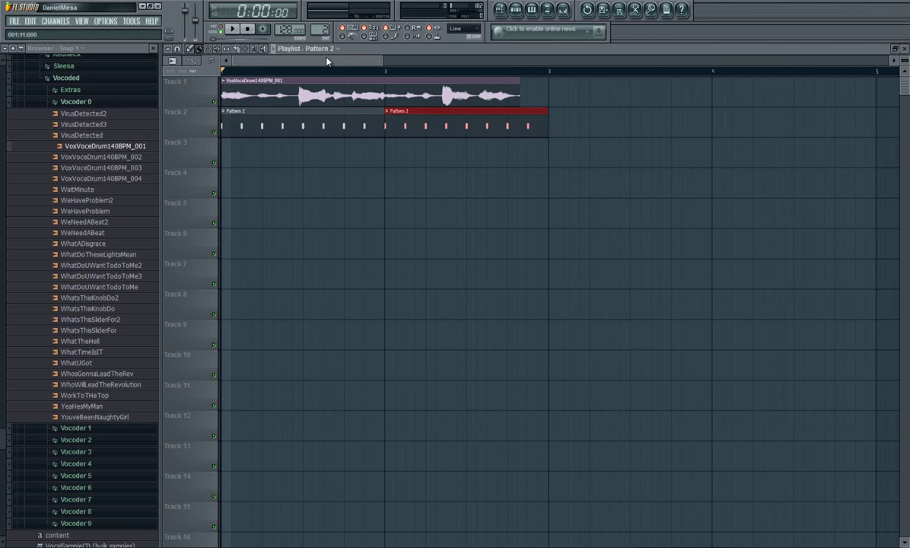
pyautogui.press('space')
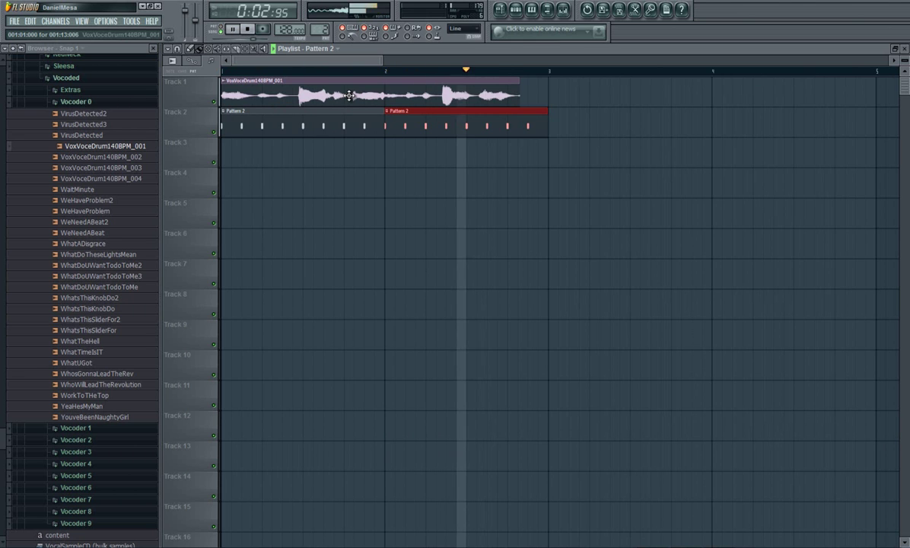
pyautogui.press('space')
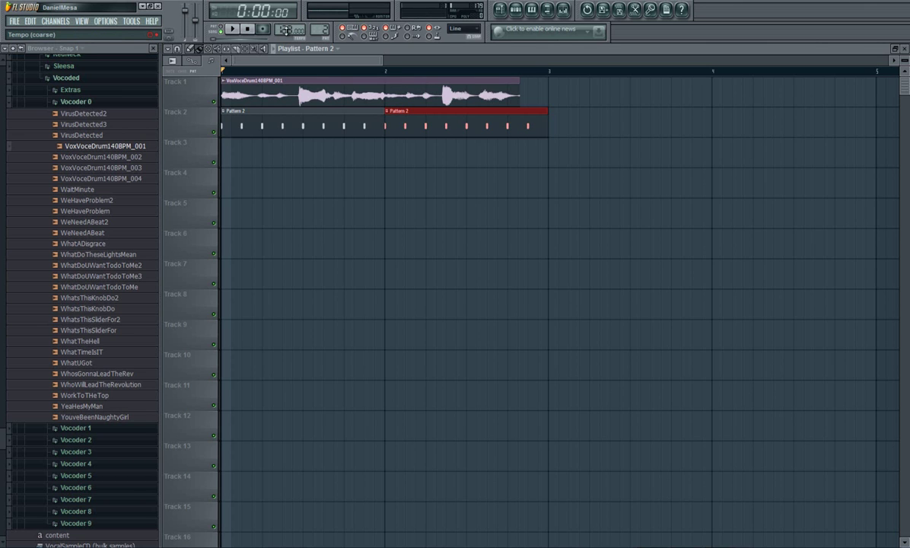
pyautogui.press('space')
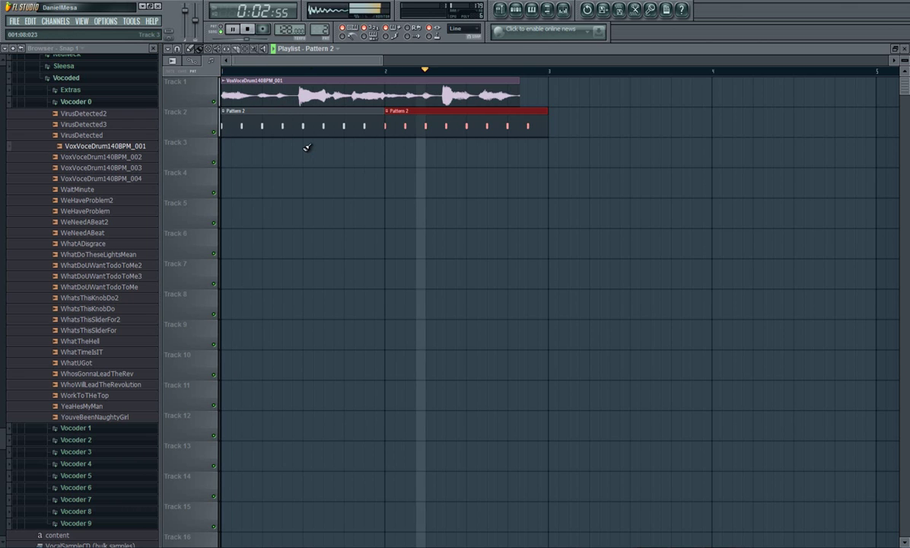
pyautogui.press('space')
# Fit the VoxVoceDrum140BPM_001 clip to the project tempo, using the 75 to 150 BPM range for tempo detection.
pyautogui.moveTo(381, 60); pyautogui.dragTo(336, 60)
pyautogui.moveTo(905, 60); pyautogui.dragTo(19, 542)
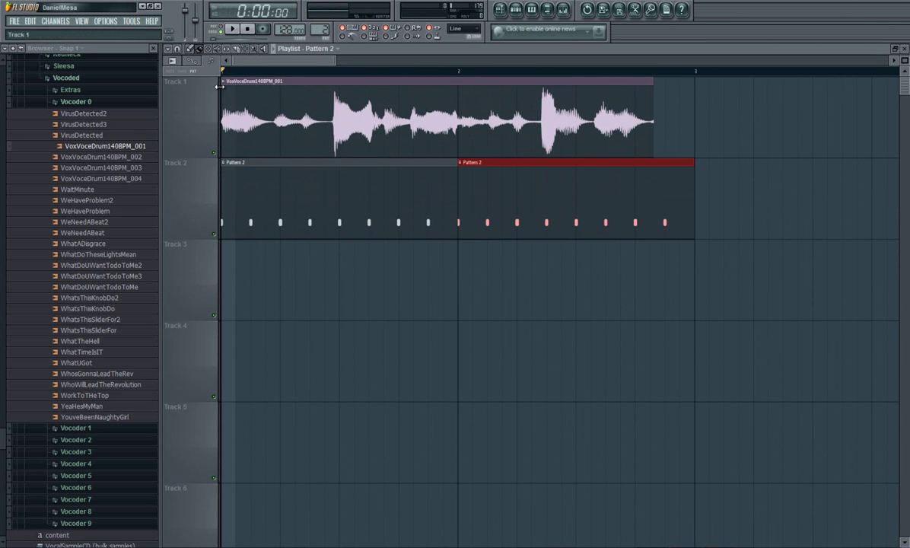
pyautogui.click(224, 81)
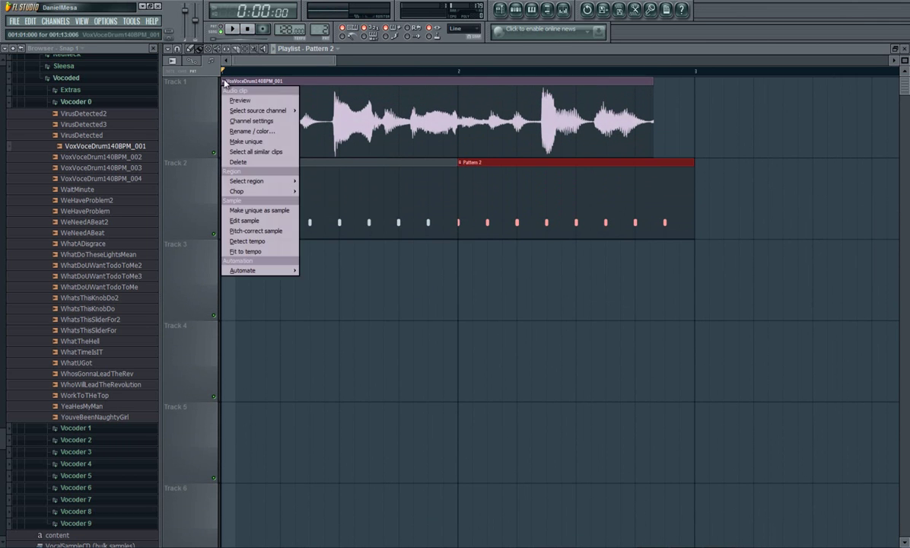
pyautogui.click(246, 252)
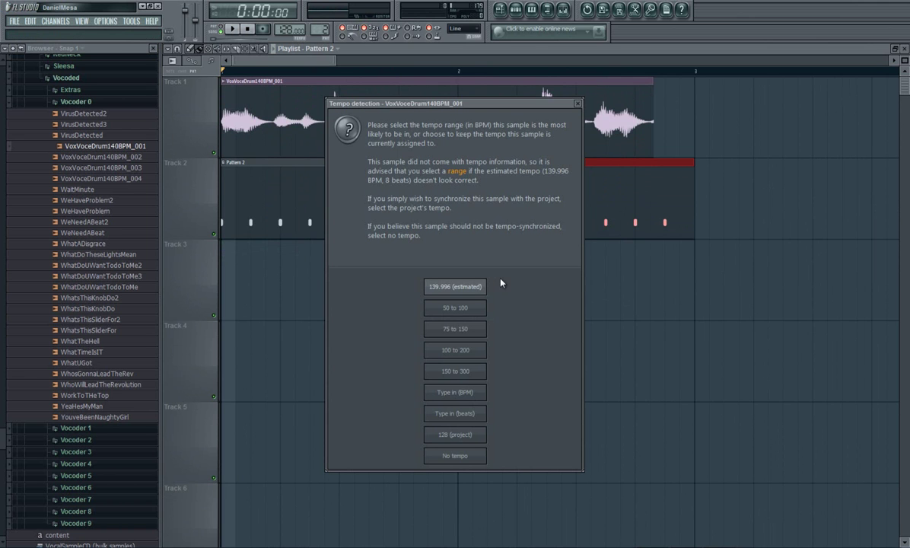
pyautogui.moveTo(436, 100); pyautogui.dragTo(408, 76)
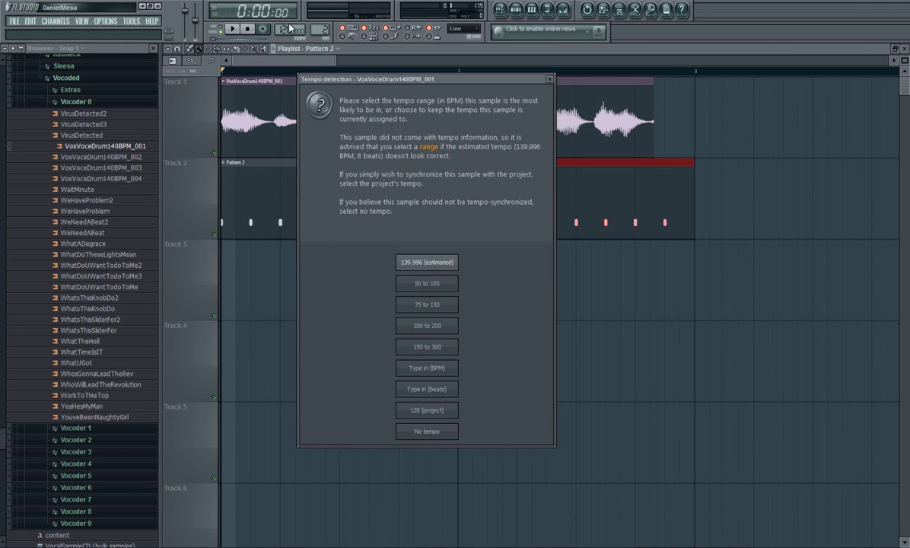
pyautogui.click(431, 306)
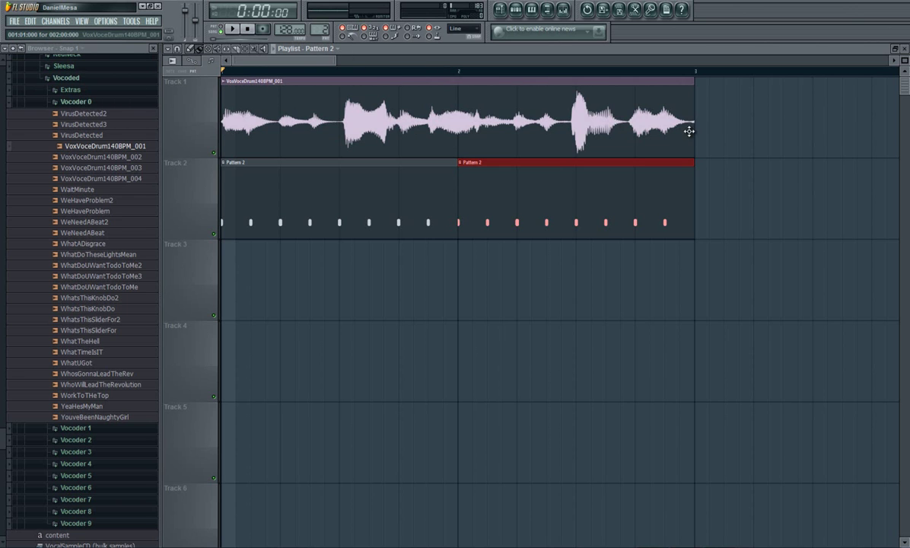
pyautogui.moveTo(300, 60); pyautogui.dragTo(350, 67)
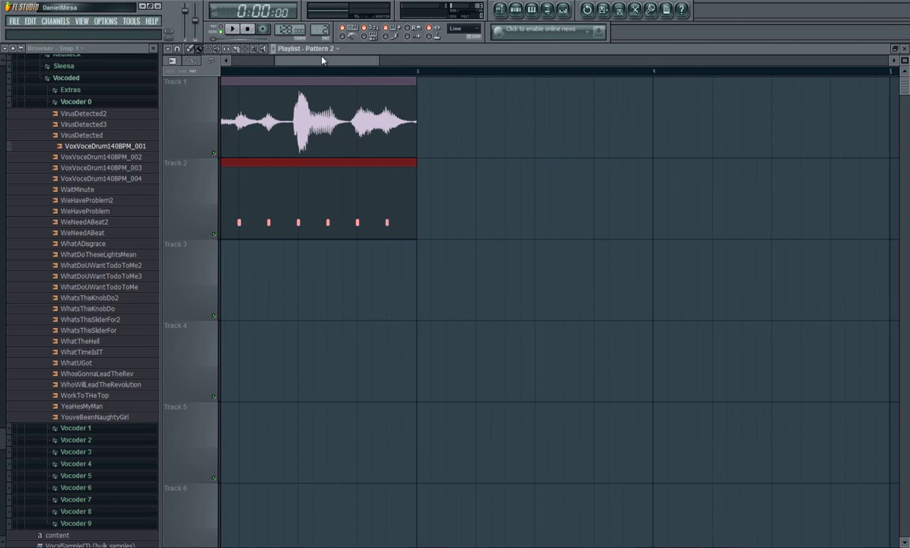
# Play the arrangement repeatedly to check the tempo-fitted vocal loop against the drum pattern.
pyautogui.scroll(3, 322, 60)
pyautogui.press('space')
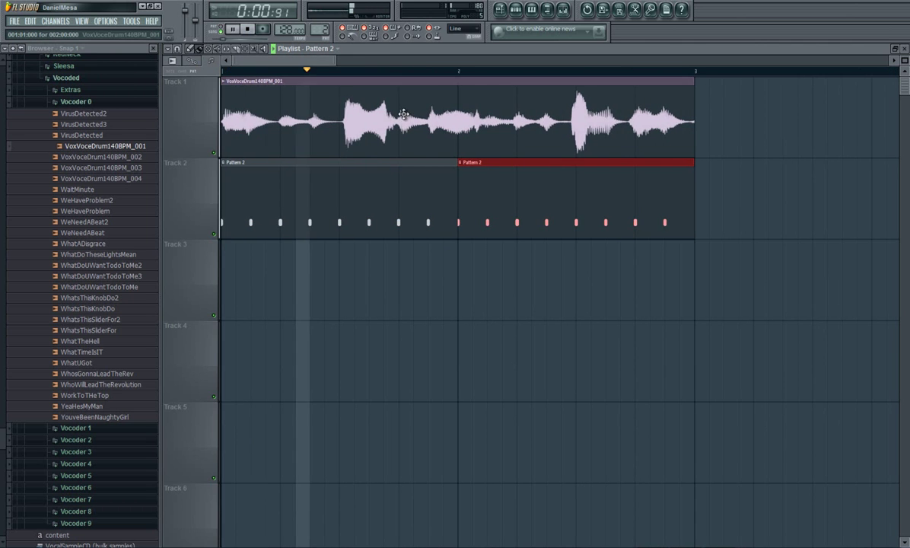
pyautogui.scroll(-1, 326, 70)
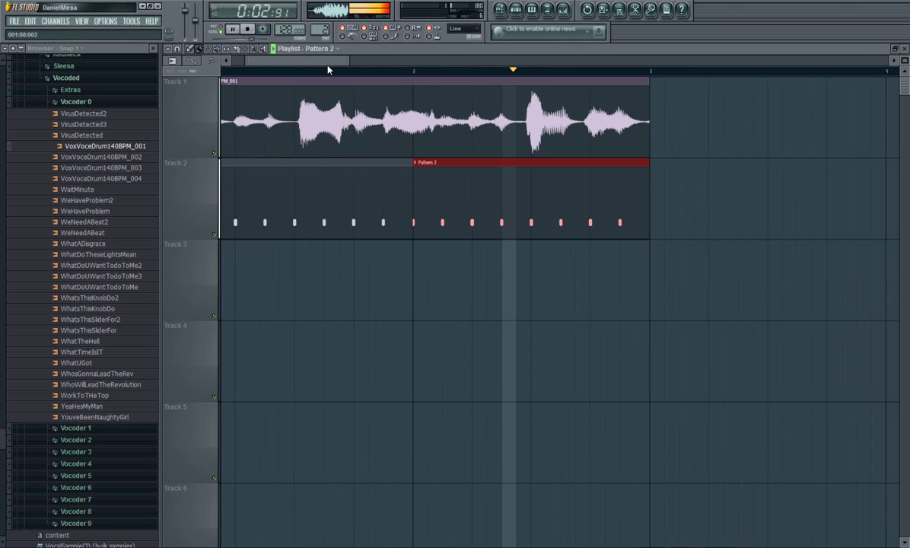
pyautogui.press('space')
pyautogui.press('space')
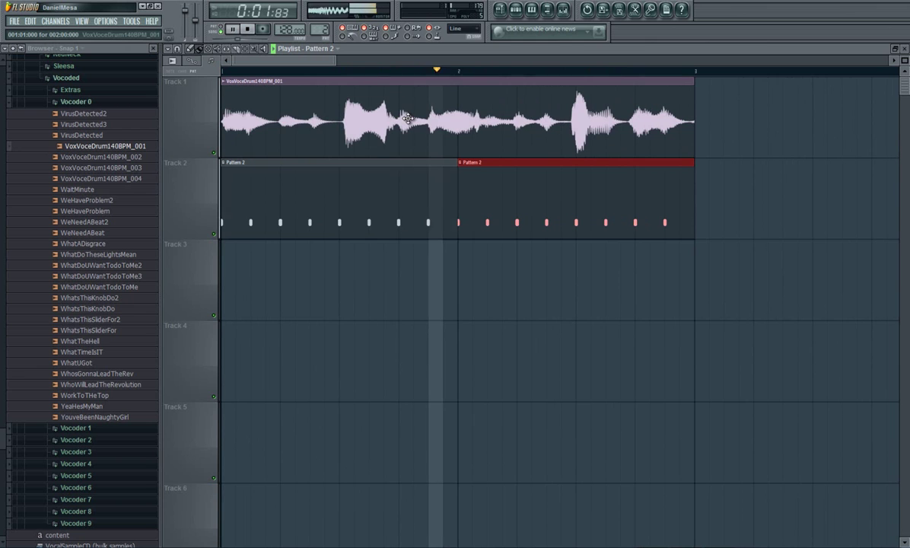
pyautogui.press('space')
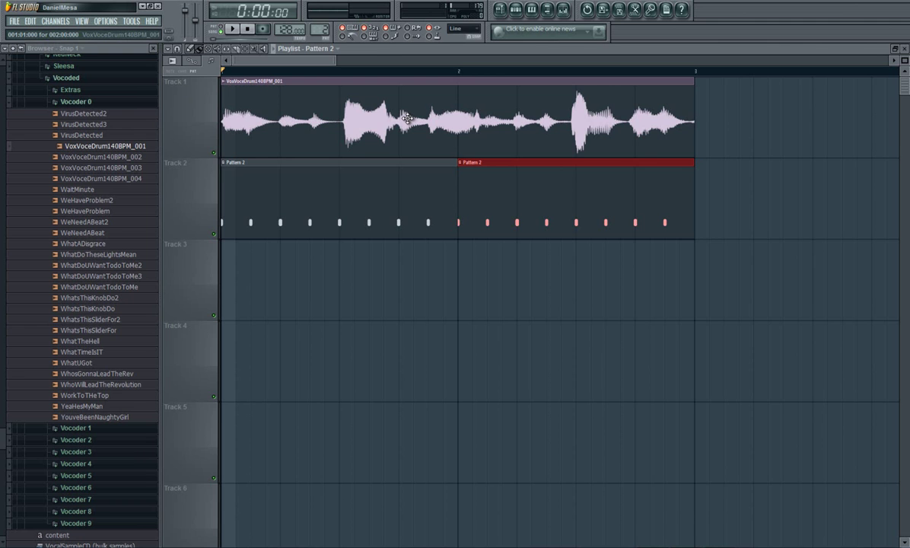
# Open the vocal clip's channel settings and set its volume multiplier to about 92% during playback.
pyautogui.doubleClick(408, 118)
pyautogui.click(638, 245)
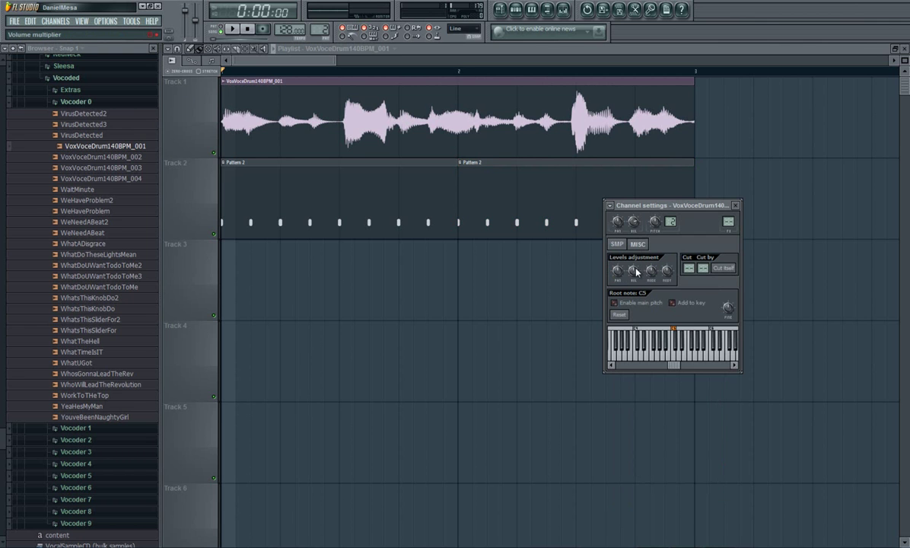
pyautogui.press('space')
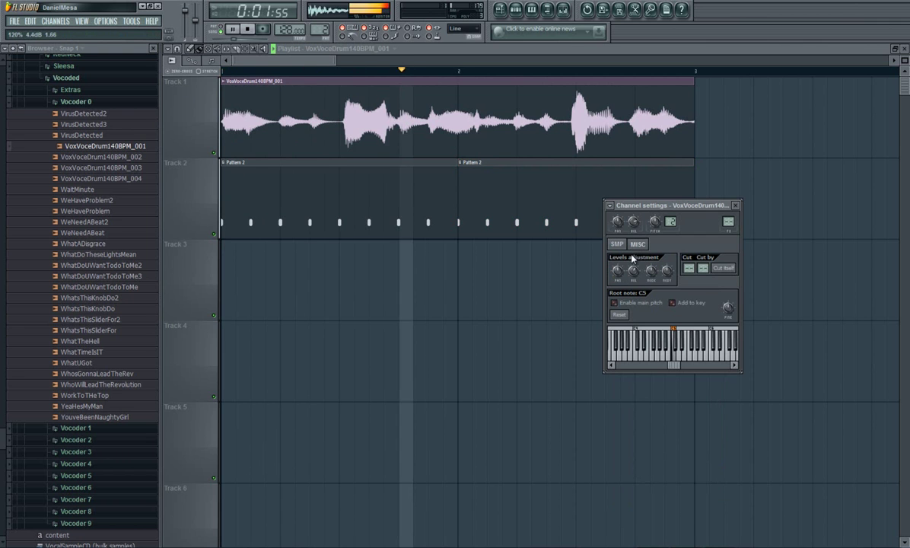
pyautogui.moveTo(629, 273)
pyautogui.mouseDown()
pyautogui.moveTo(641, 283)
pyautogui.moveTo(637, 274)
pyautogui.mouseUp()
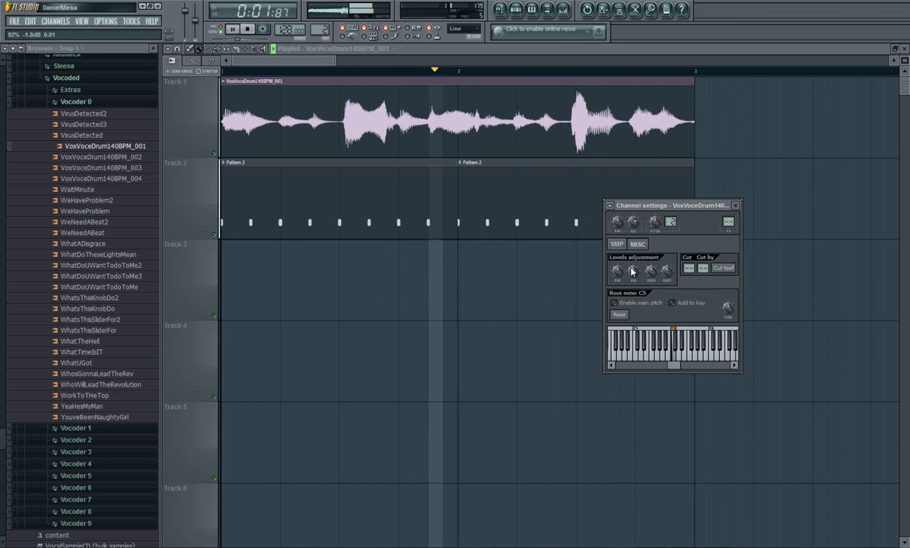
pyautogui.press('space')
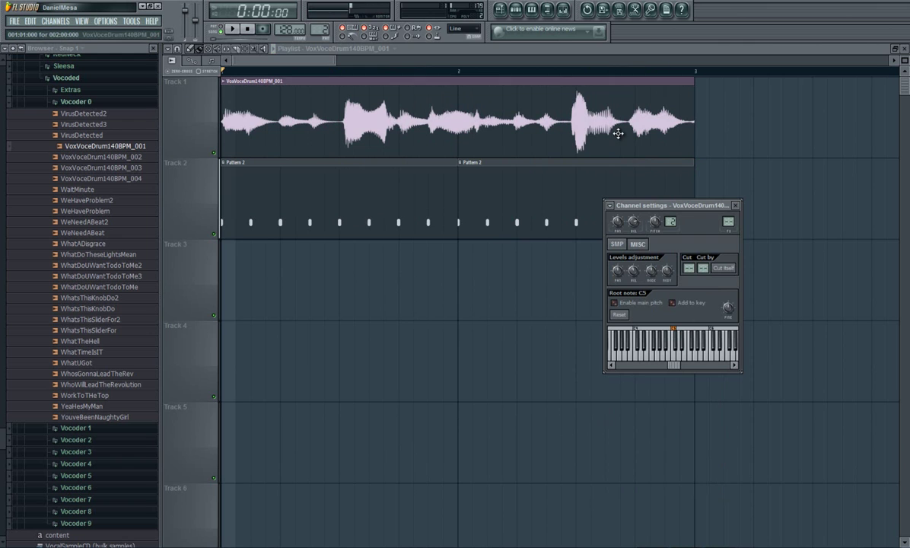
# Play both bars of the arrangement again to listen for vocal syllables that miss the drum hits.
pyautogui.moveTo(301, 63); pyautogui.dragTo(291, 61)
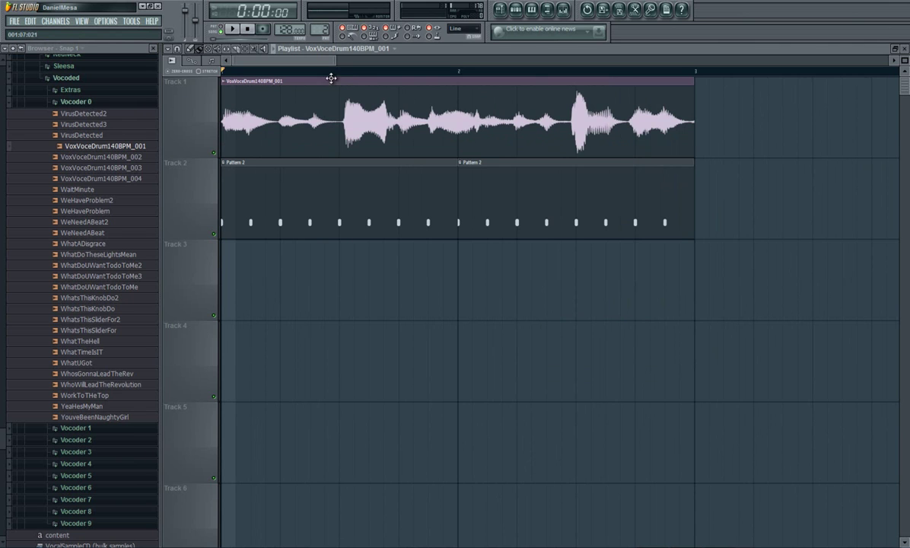
pyautogui.moveTo(328, 60); pyautogui.dragTo(300, 58)
pyautogui.press('space')
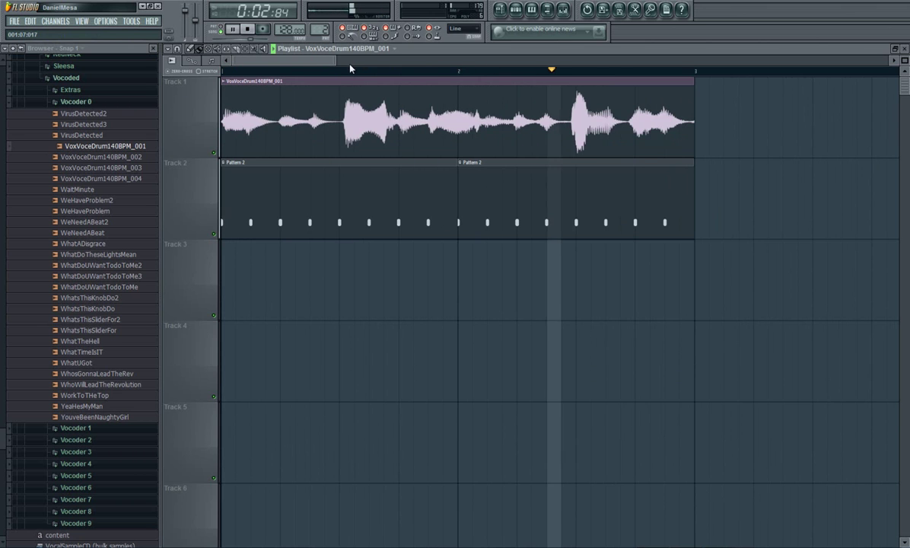
pyautogui.press('space')
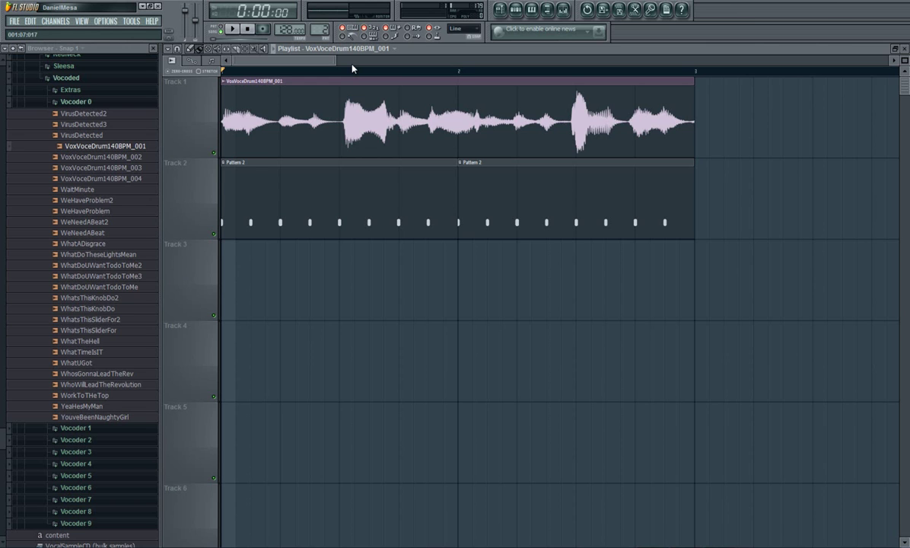
# Try to slice the vocal clip just before the loud syllable in bar 1 with line snapping, and undo the cut.
pyautogui.moveTo(334, 61); pyautogui.dragTo(262, 56)
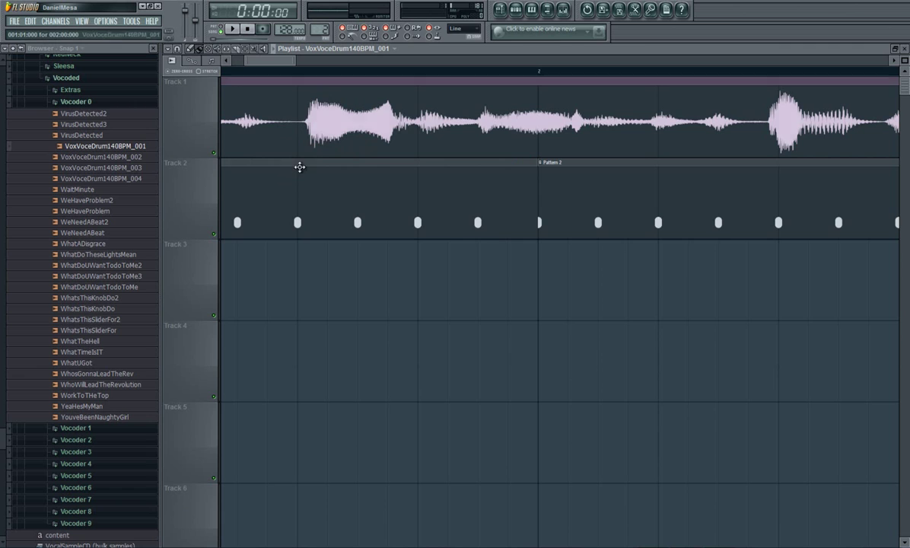
pyautogui.click(238, 50)
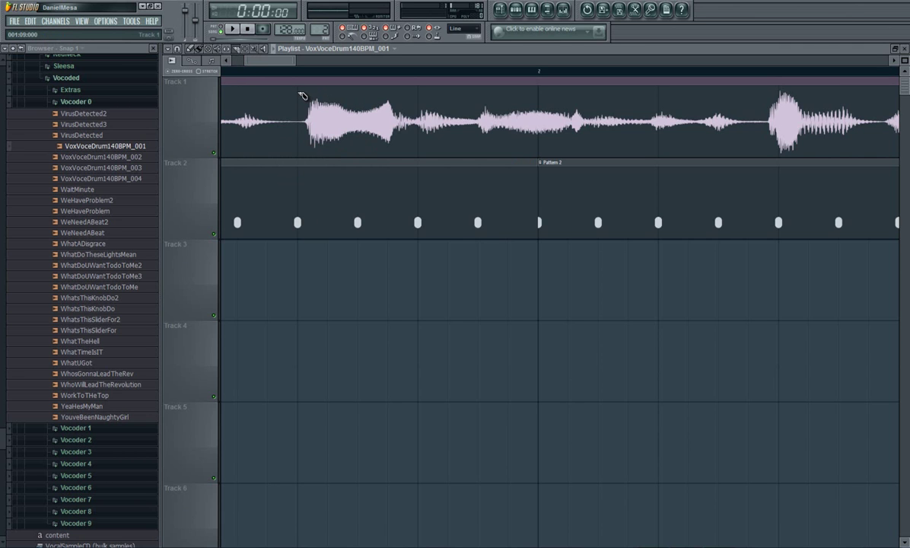
pyautogui.moveTo(297, 106); pyautogui.dragTo(302, 166)
pyautogui.moveTo(308, 98)
pyautogui.mouseDown()
pyautogui.moveTo(298, 141)
pyautogui.moveTo(307, 92)
pyautogui.mouseUp()
pyautogui.hotkey('ctrl', 'z')
# Set the playlist snap to (none) and slice the vocal clip just before the loud syllable, at about 1:09:004.
pyautogui.click(178, 50)
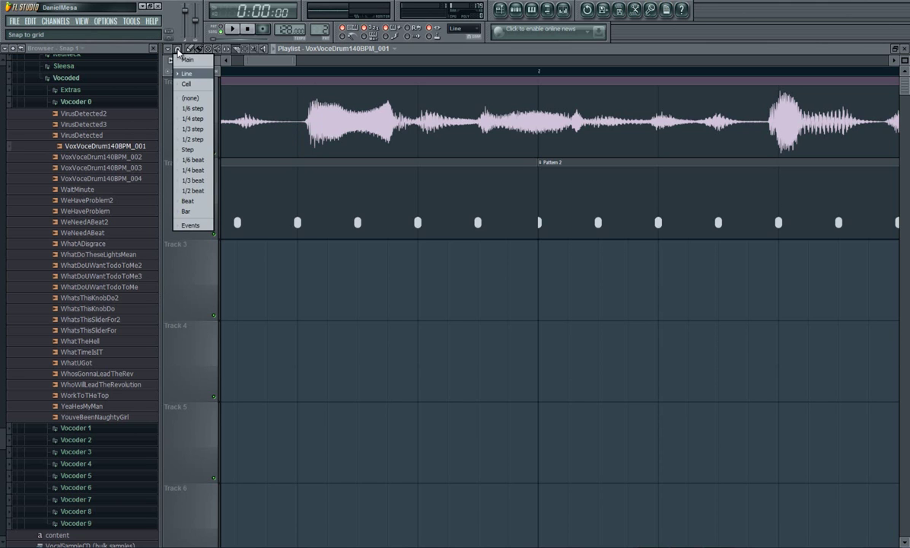
pyautogui.click(199, 98)
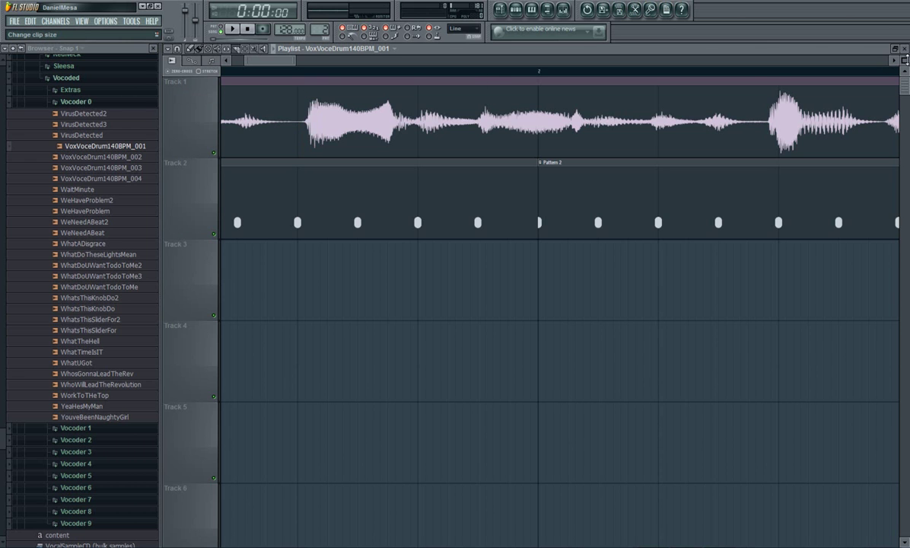
pyautogui.moveTo(906, 61); pyautogui.dragTo(906, 1)
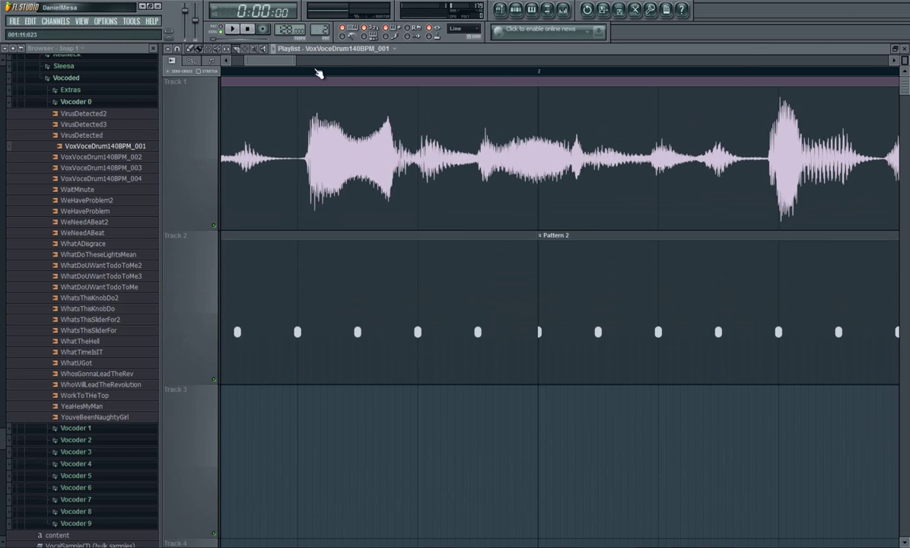
pyautogui.moveTo(296, 63); pyautogui.dragTo(263, 64)
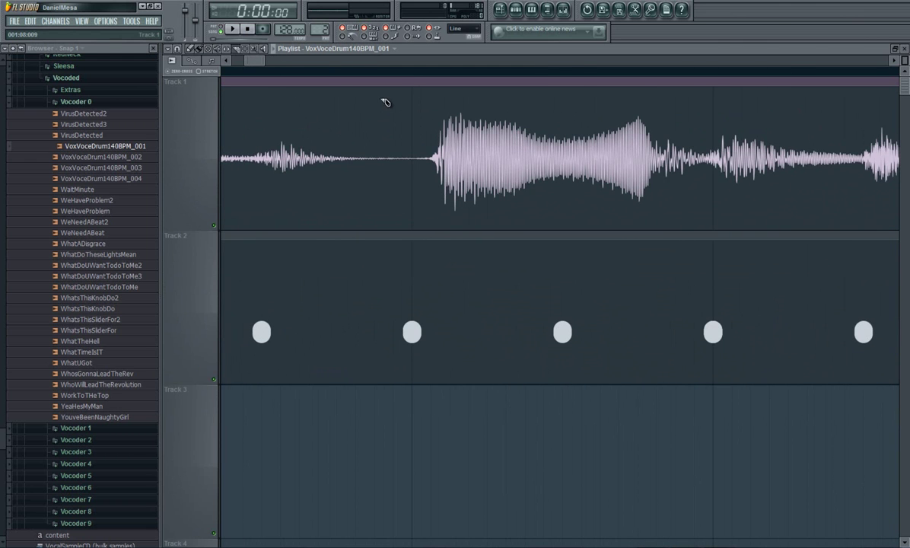
pyautogui.moveTo(260, 63); pyautogui.dragTo(262, 66)
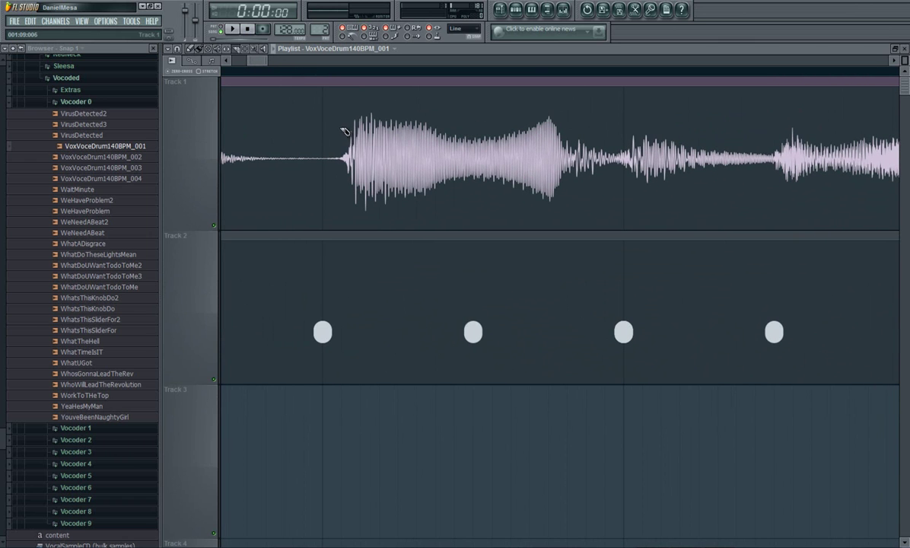
pyautogui.moveTo(336, 92); pyautogui.dragTo(340, 242)
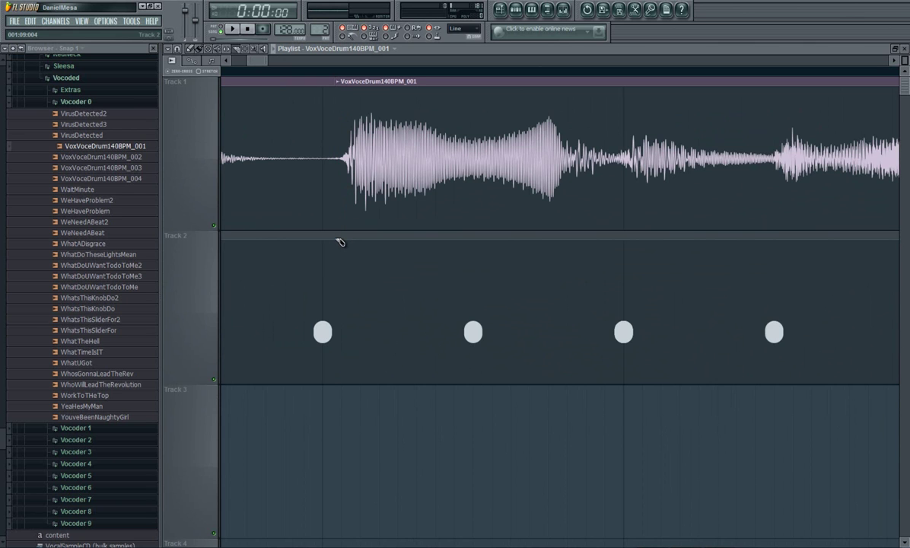
# Move the new vocal slice earlier to start at 1:08:018, aligning its loud syllable with the drum hit, and play it back.
pyautogui.click(196, 51)
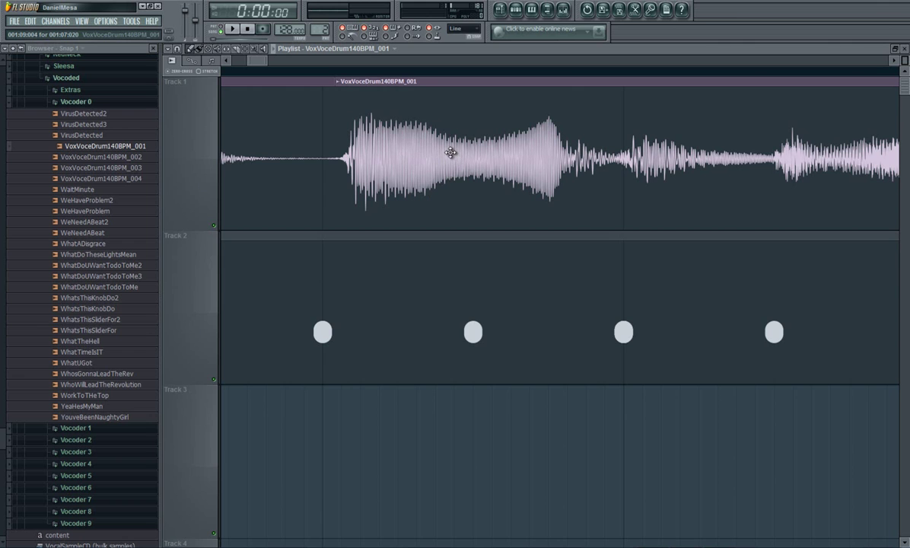
pyautogui.moveTo(448, 152); pyautogui.dragTo(418, 145)
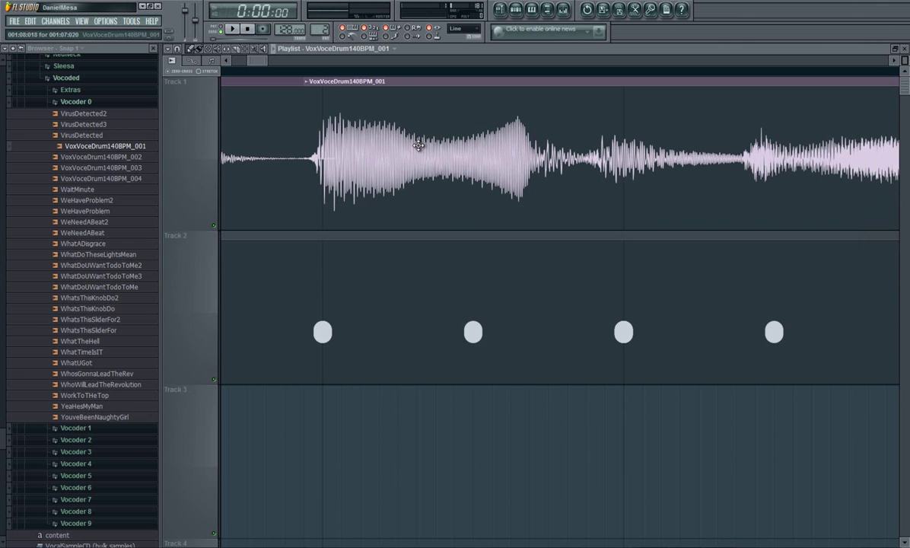
pyautogui.moveTo(257, 61); pyautogui.dragTo(295, 67)
pyautogui.press('space')
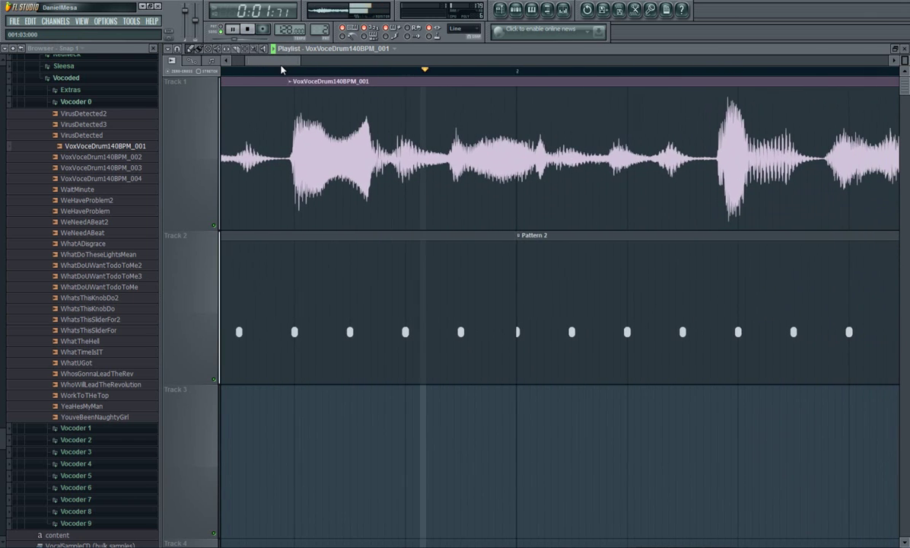
pyautogui.moveTo(287, 66)
pyautogui.mouseDown()
pyautogui.moveTo(314, 66)
pyautogui.moveTo(292, 63)
pyautogui.mouseUp()
pyautogui.press('space')
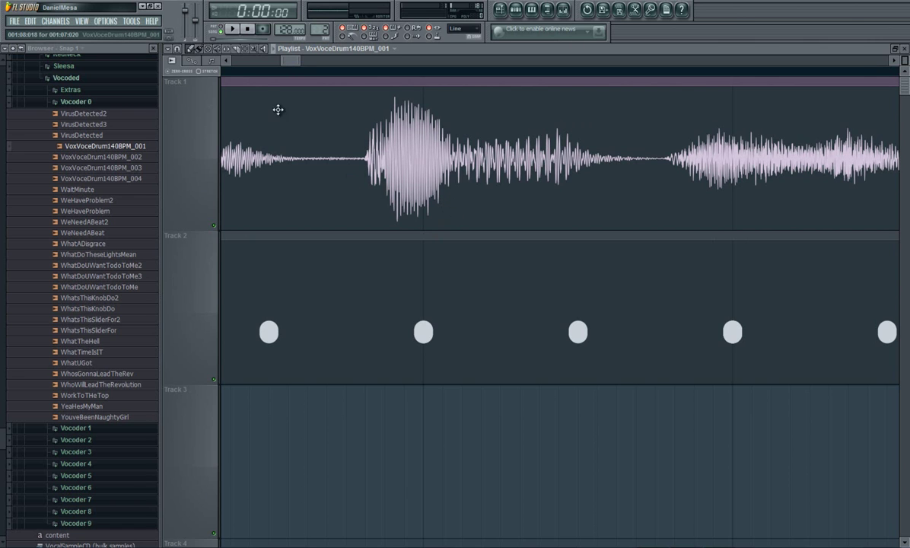
# Slice the vocal clip just before the loud syllable in bar 2 and shift the slice slightly later towards the drum hit.
pyautogui.click(238, 50)
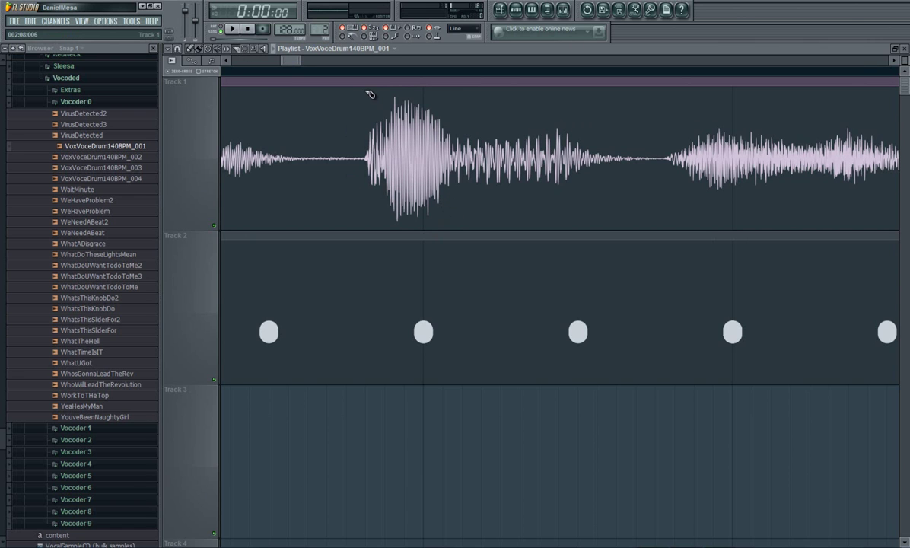
pyautogui.moveTo(366, 93); pyautogui.dragTo(365, 194)
pyautogui.moveTo(365, 228); pyautogui.dragTo(366, 231)
pyautogui.click(195, 49)
pyautogui.moveTo(439, 149)
pyautogui.mouseDown()
pyautogui.moveTo(481, 155)
pyautogui.moveTo(466, 154)
pyautogui.mouseUp()
# Play the arrangement several times to check the timing of the shifted vocal slices against the drums.
pyautogui.press('space')
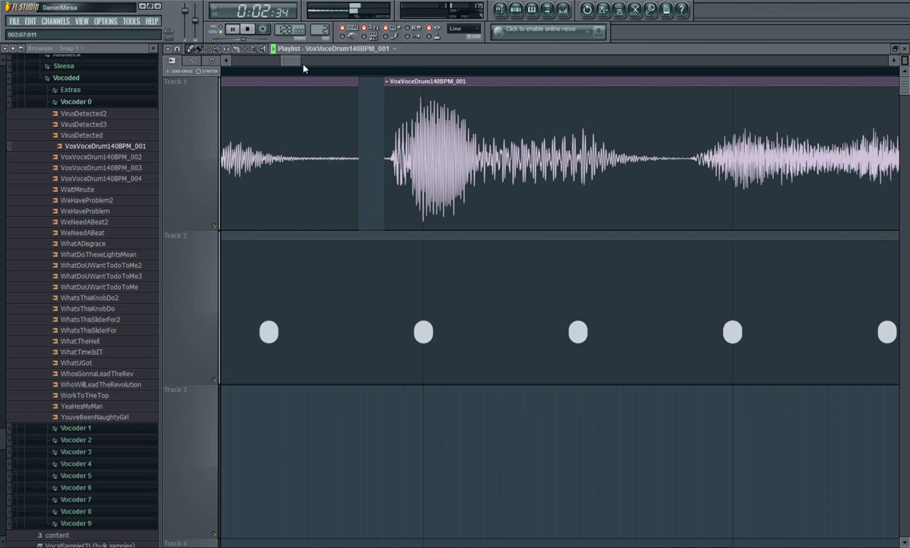
pyautogui.press('space')
pyautogui.moveTo(288, 61)
pyautogui.mouseDown()
pyautogui.moveTo(236, 51)
pyautogui.moveTo(284, 64)
pyautogui.mouseUp()
pyautogui.press('space')
pyautogui.press('space')
pyautogui.press('space')
pyautogui.press('space')
pyautogui.press('space')
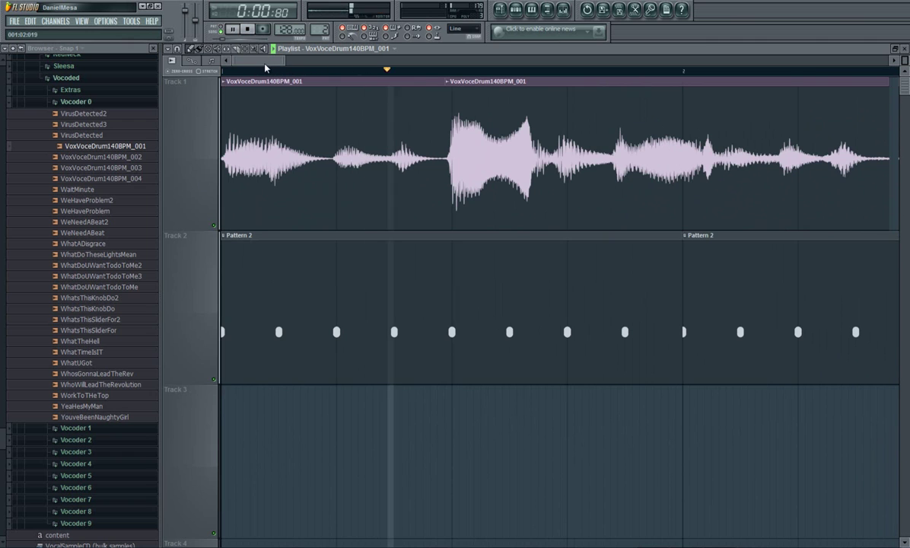
pyautogui.press('space')
# Slice the vocal clip before the syllable near step 15 of bar 1, move the slice to 1:14:017 and play it back.
pyautogui.moveTo(263, 66)
pyautogui.mouseDown()
pyautogui.moveTo(308, 65)
pyautogui.moveTo(273, 66)
pyautogui.mouseUp()
pyautogui.press('space')
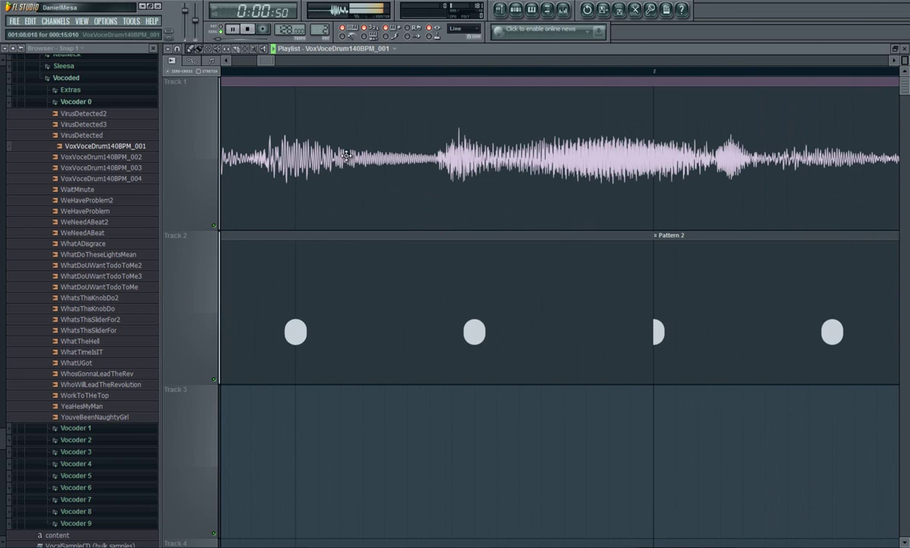
pyautogui.press('space')
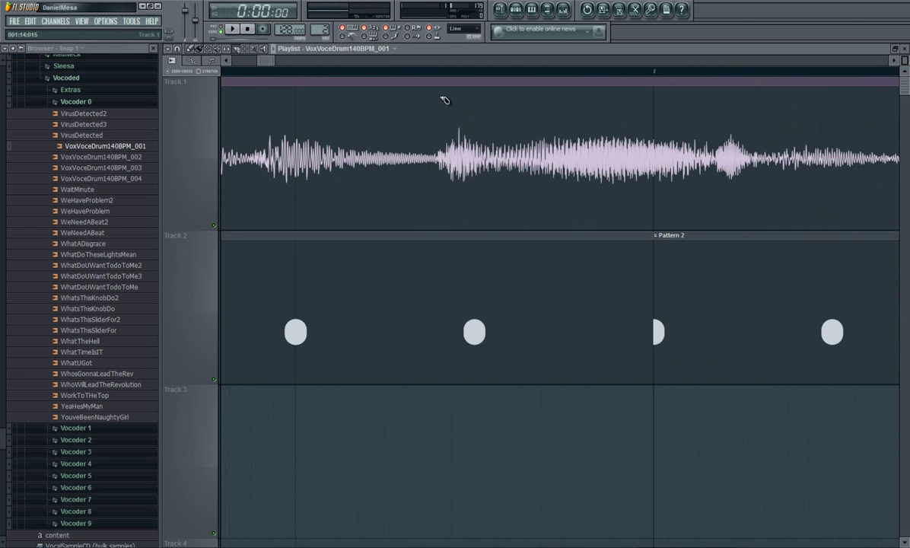
pyautogui.moveTo(438, 94)
pyautogui.mouseDown()
pyautogui.moveTo(417, 195)
pyautogui.moveTo(439, 204)
pyautogui.moveTo(440, 232)
pyautogui.mouseUp()
pyautogui.moveTo(506, 155); pyautogui.dragTo(516, 158)
pyautogui.press('space')
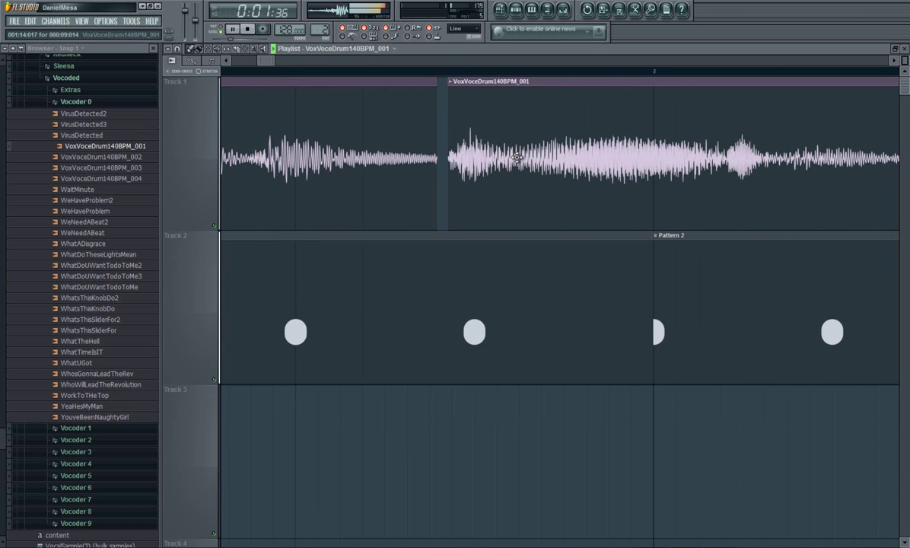
# Slice the vocal clip just before step 5 of bar 1, shift the slice slightly earlier and play it back.
pyautogui.moveTo(267, 62); pyautogui.dragTo(248, 70)
pyautogui.press('space')
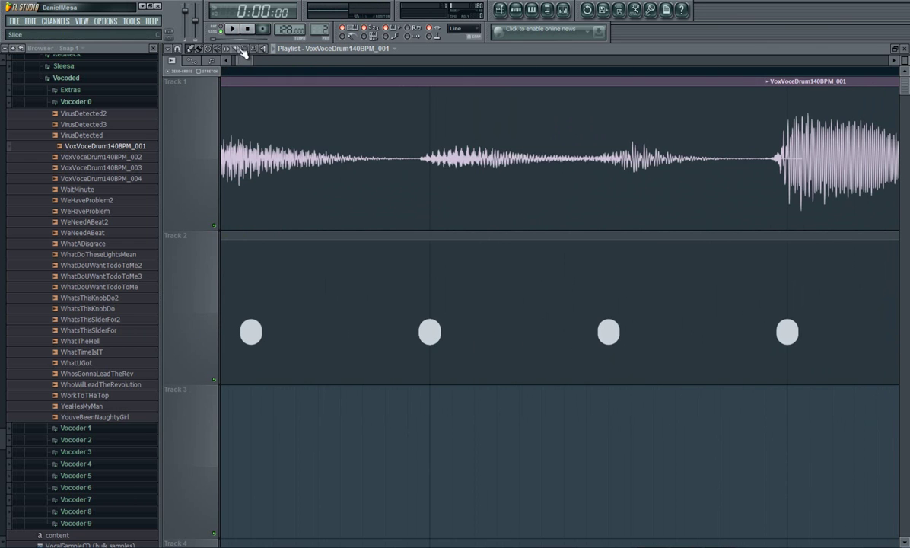
pyautogui.moveTo(416, 94); pyautogui.dragTo(421, 242)
pyautogui.click(190, 49)
pyautogui.moveTo(487, 150); pyautogui.dragTo(471, 154)
pyautogui.press('space')
pyautogui.press('space')
pyautogui.press('space')
# Slice the vocal clip before the syllable near step 13 of bar 1, move the slice to 1:12:015 and play it back.
pyautogui.moveTo(248, 62); pyautogui.dragTo(263, 68)
pyautogui.press('space')
pyautogui.press('space')
pyautogui.press('space')
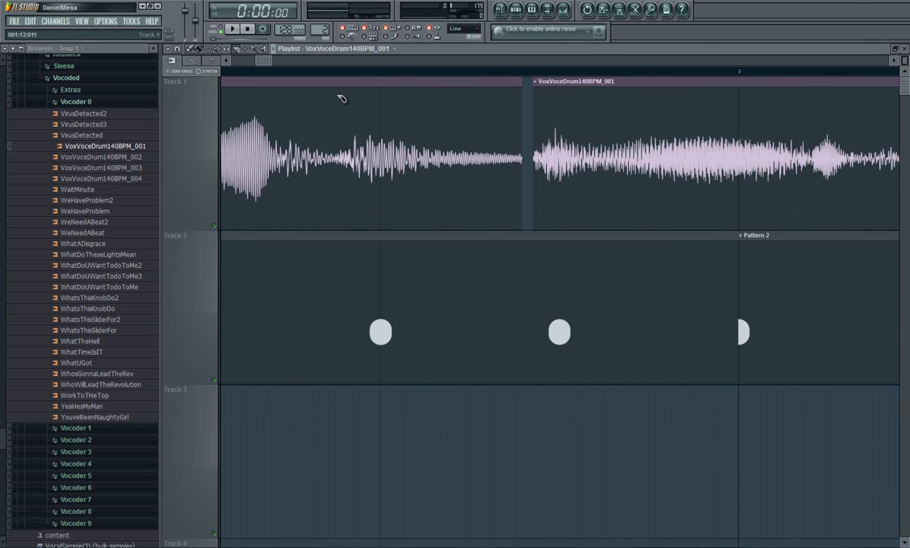
pyautogui.moveTo(337, 99); pyautogui.dragTo(338, 225)
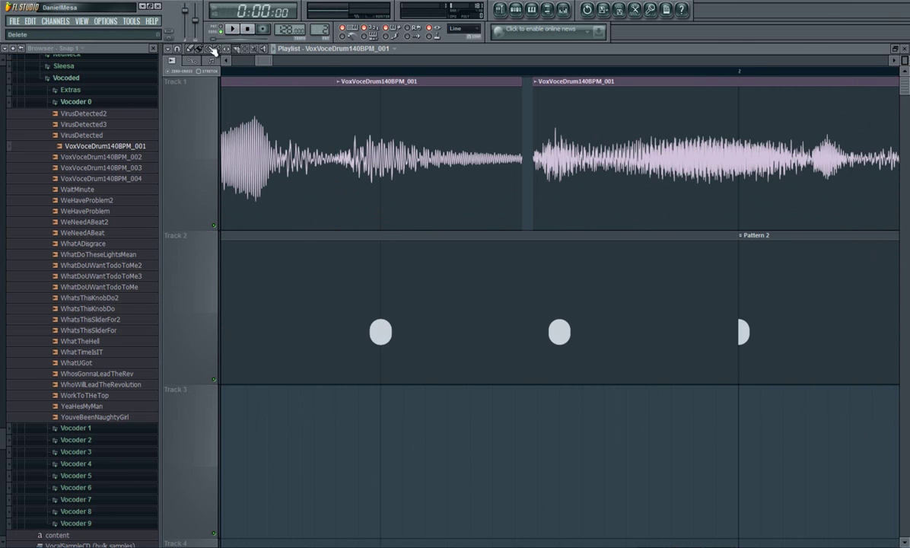
pyautogui.moveTo(386, 137); pyautogui.dragTo(398, 134)
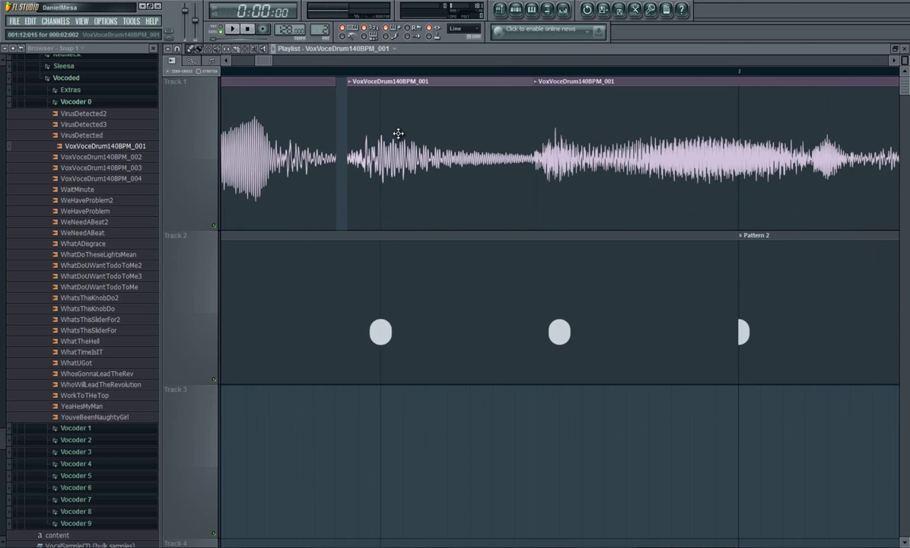
pyautogui.press('space')
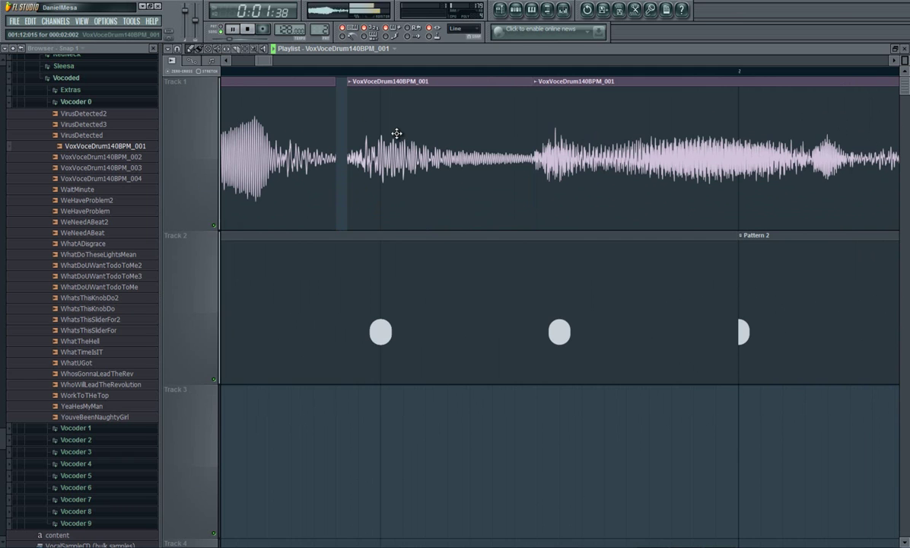
# Reposition the slice with the loud syllable in bar 1 to start at 1:08:016, checking its timing by playback.
pyautogui.moveTo(263, 61)
pyautogui.mouseDown()
pyautogui.moveTo(238, 62)
pyautogui.moveTo(256, 67)
pyautogui.mouseUp()
pyautogui.press('space')
pyautogui.press('space')
pyautogui.press('space')
pyautogui.moveTo(425, 165); pyautogui.dragTo(429, 158)
pyautogui.press('space')
pyautogui.press('space')
pyautogui.press('space')
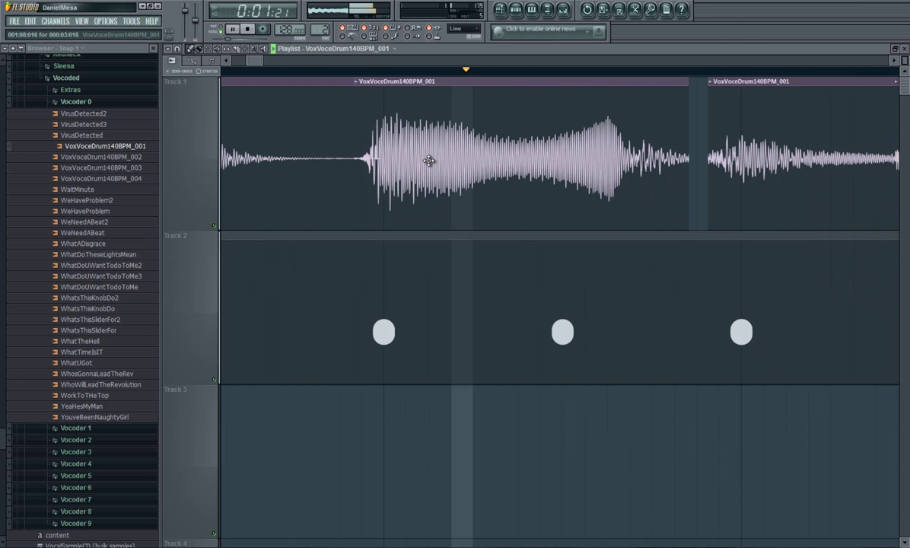
# Nudge the slice with the loud syllable in bar 1 slightly later and check the slice at 2:08:012 by playback.
pyautogui.moveTo(421, 153); pyautogui.dragTo(425, 153)
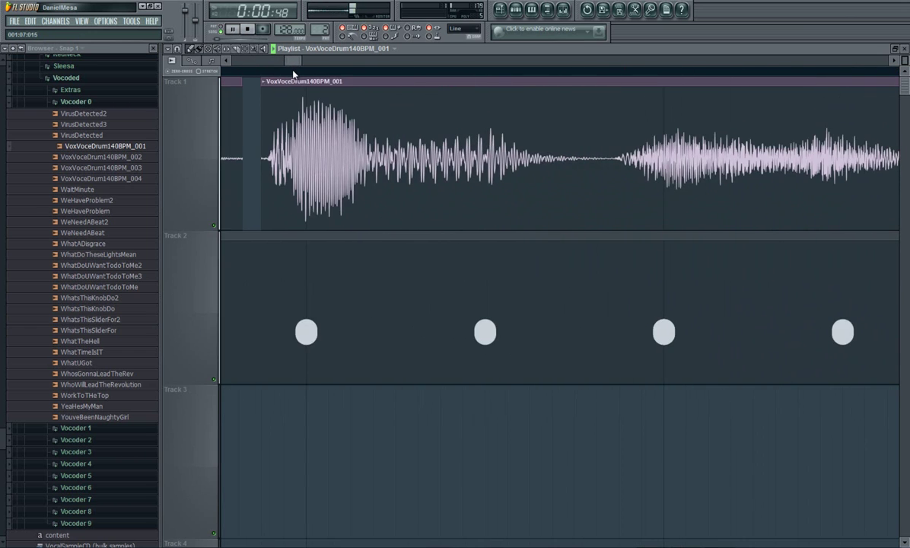
pyautogui.moveTo(461, 170); pyautogui.dragTo(461, 170)
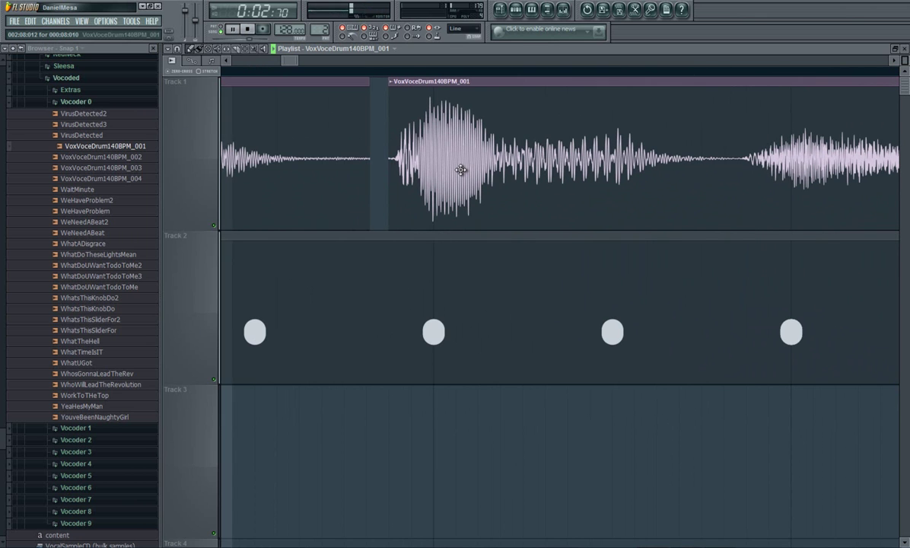
pyautogui.press('space')
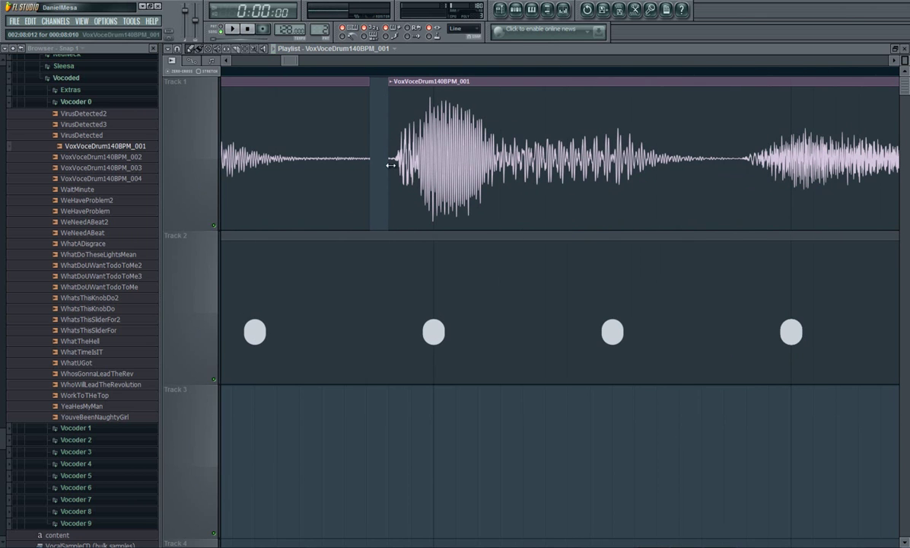
# Slice the vocal clip at 2:07:020, in the quiet tail just ahead of the gap in bar 2.
pyautogui.click(241, 49)
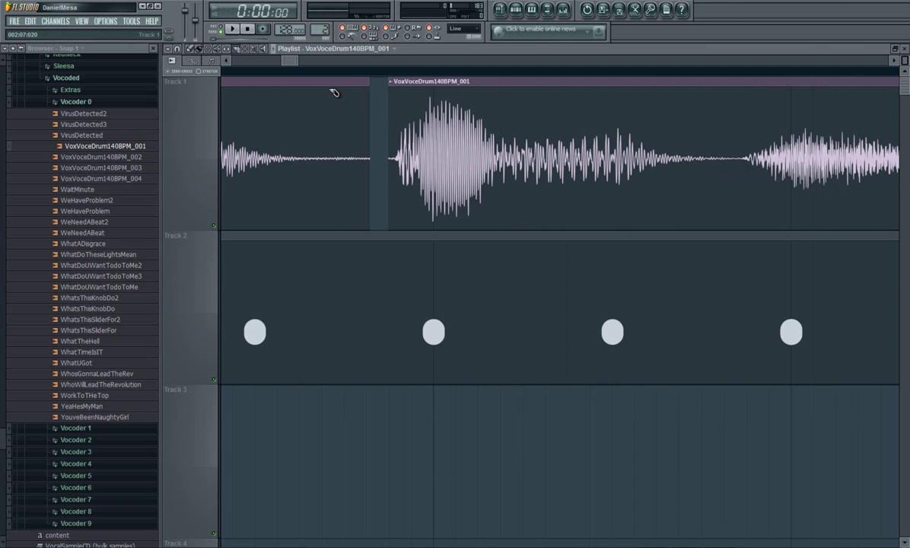
pyautogui.moveTo(331, 102); pyautogui.dragTo(334, 233)
pyautogui.click(192, 49)
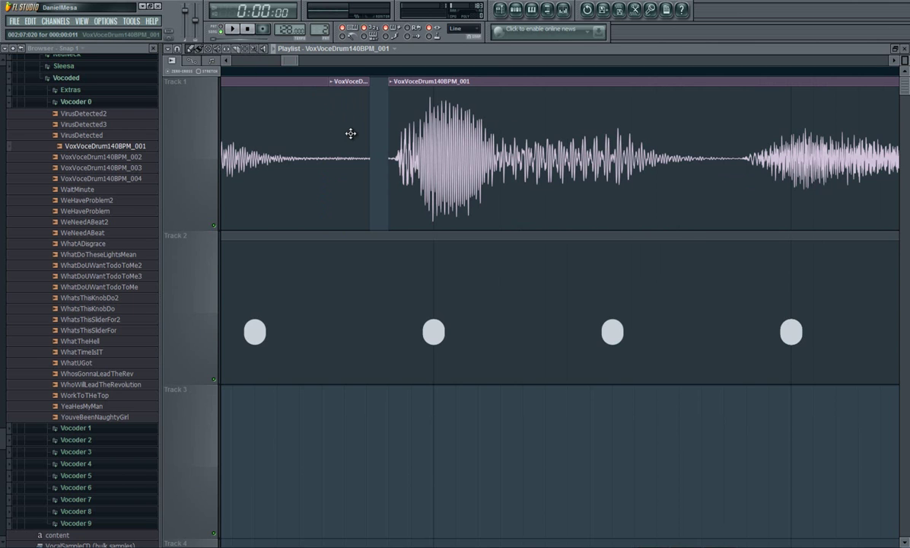
# Set the time stretching method of the vocal channel to Pro default.
pyautogui.doubleClick(350, 133)
pyautogui.moveTo(691, 207); pyautogui.dragTo(546, 220)
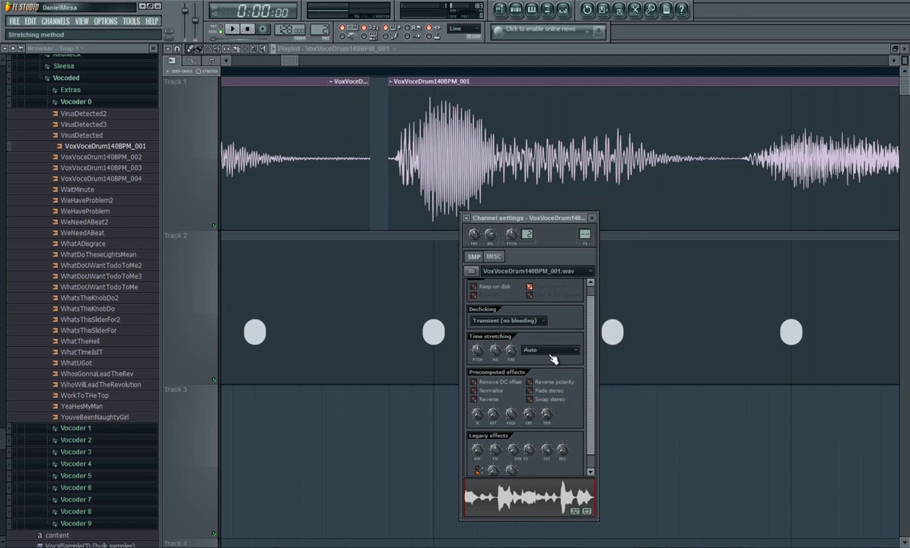
pyautogui.click(553, 348)
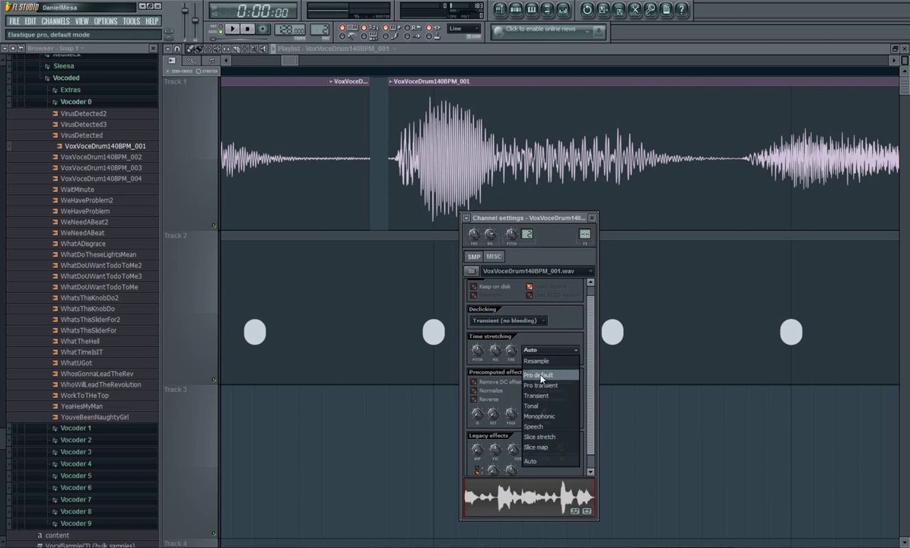
pyautogui.click(550, 375)
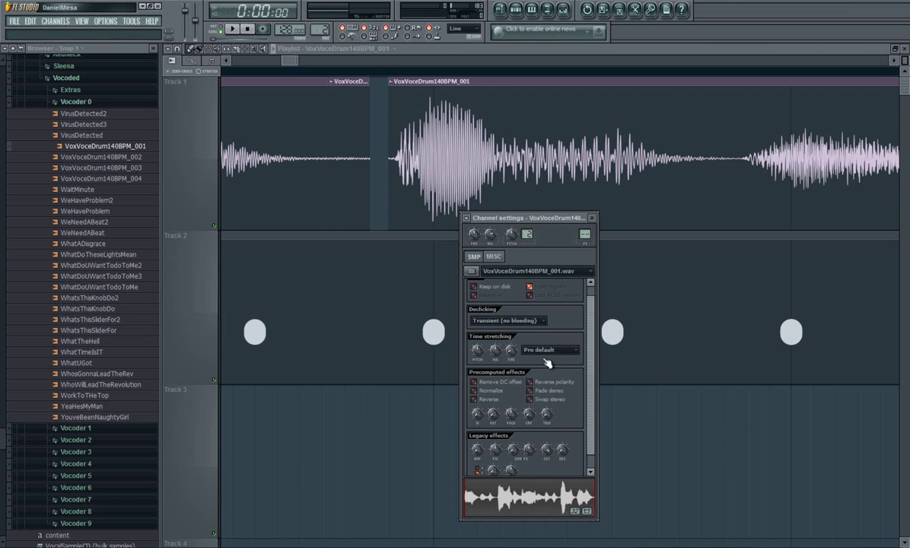
# Try to stretch the short slice at 2:07:020 to close the gap before the following slice.
pyautogui.moveTo(367, 143)
pyautogui.mouseDown()
pyautogui.moveTo(377, 144)
pyautogui.moveTo(366, 145)
pyautogui.mouseUp()
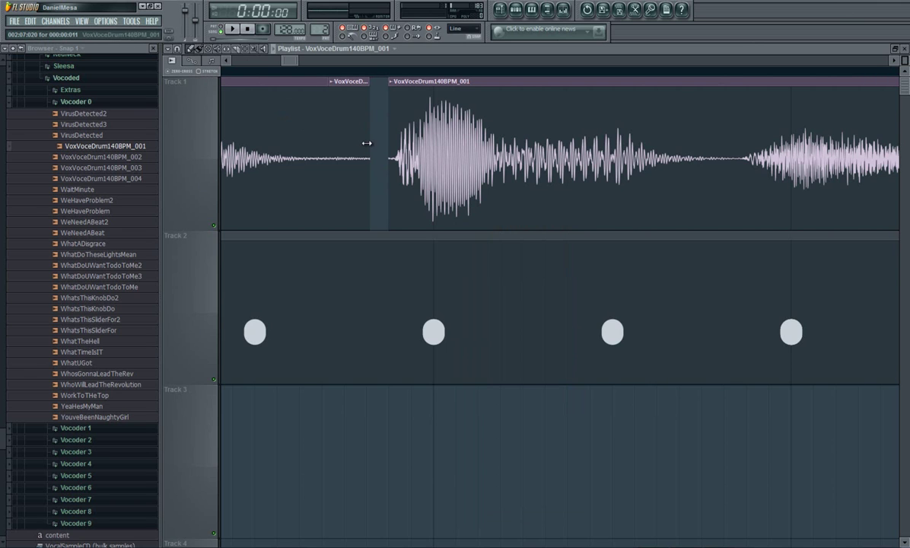
pyautogui.moveTo(370, 127)
pyautogui.mouseDown()
pyautogui.moveTo(383, 129)
pyautogui.moveTo(372, 133)
pyautogui.mouseUp()
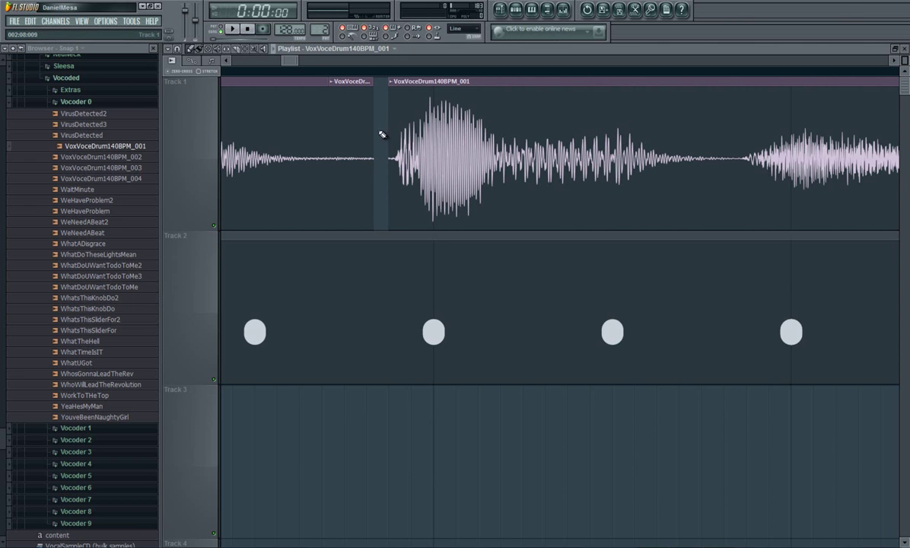
pyautogui.moveTo(282, 60); pyautogui.dragTo(289, 64)
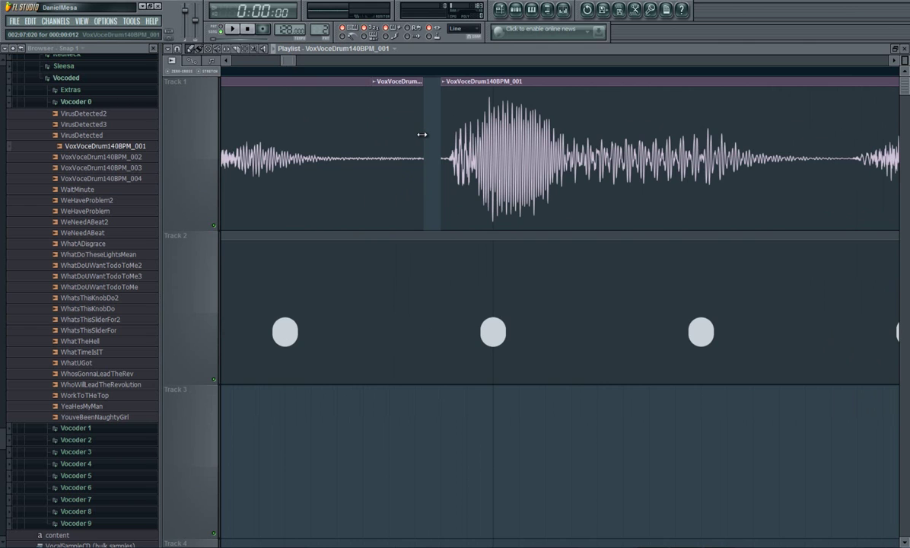
pyautogui.moveTo(422, 135); pyautogui.dragTo(444, 143)
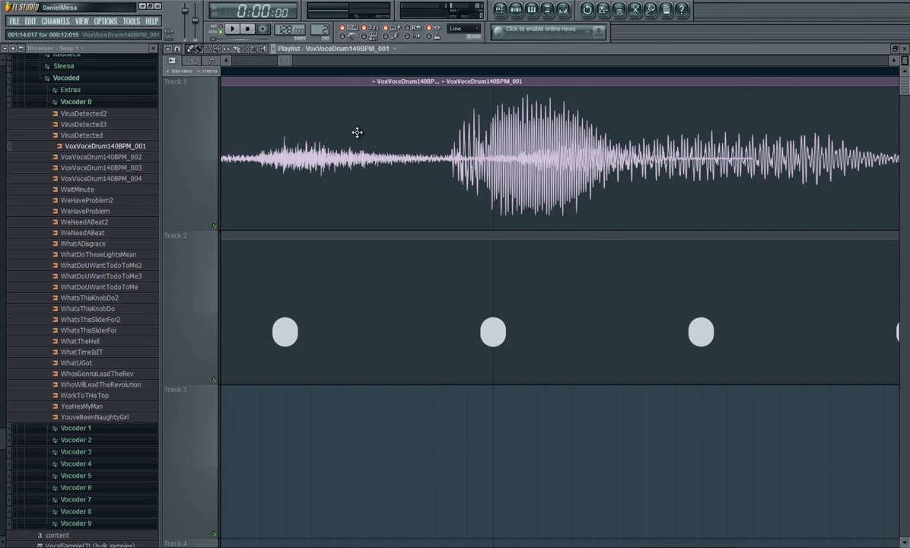
# Try changing the vocal channel's time-stretch time setting and play the loop back.
pyautogui.doubleClick(325, 134)
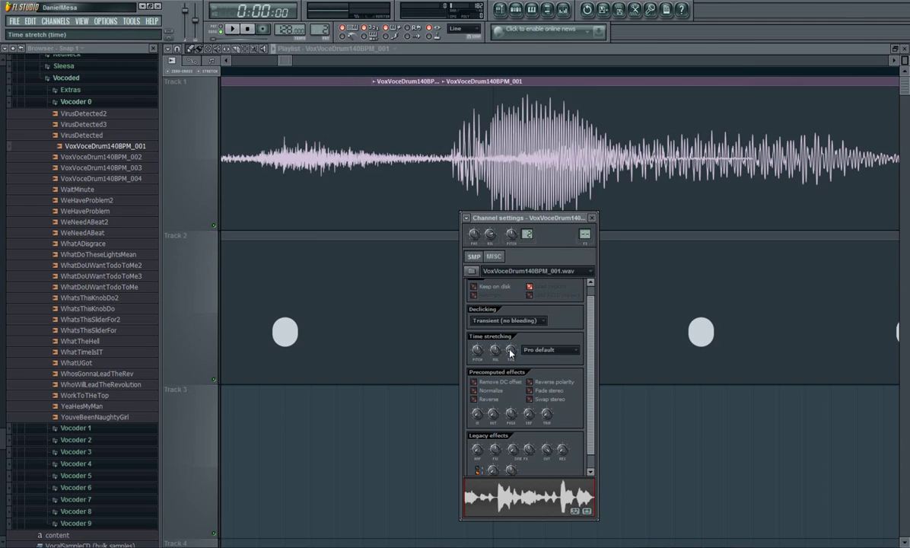
pyautogui.rightClick(512, 350)
pyautogui.click(527, 356)
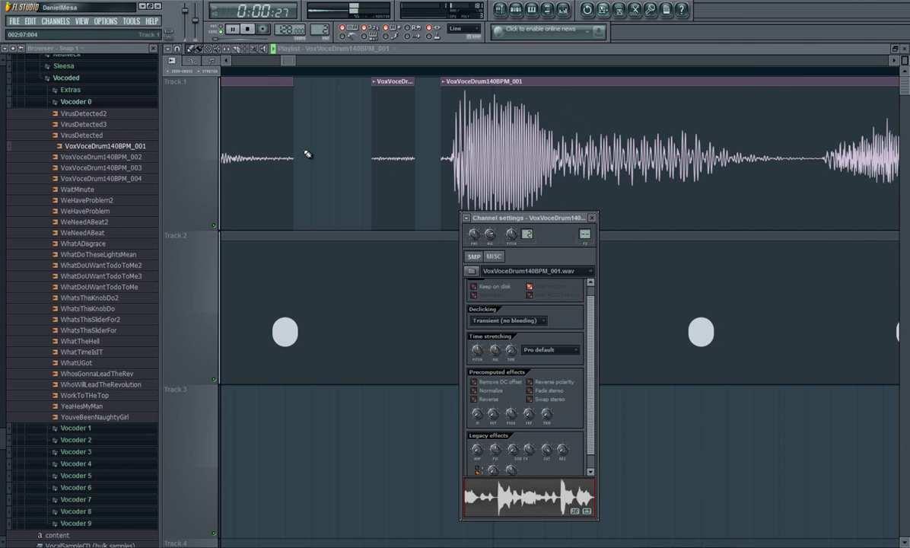
pyautogui.moveTo(289, 61); pyautogui.dragTo(226, 67)
pyautogui.press('space')
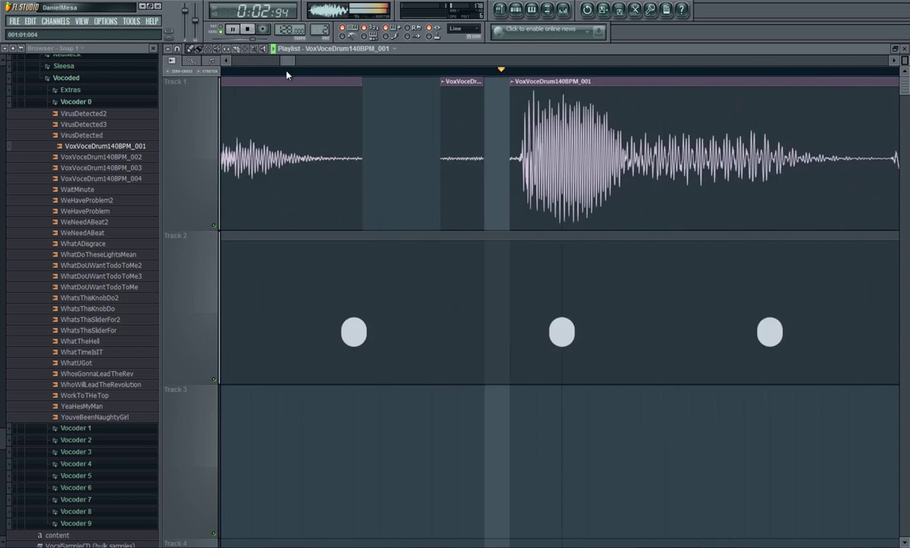
pyautogui.press('space')
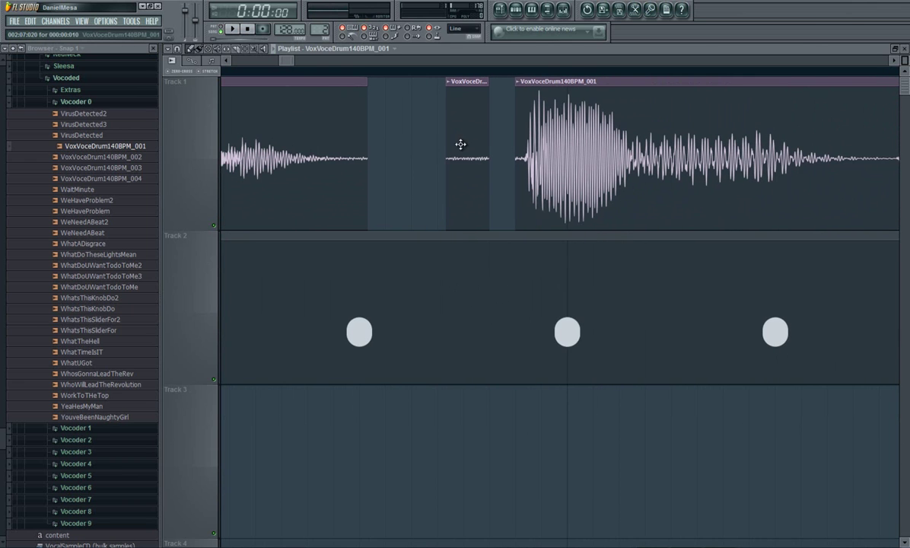
# Fit the vocal sample to the project tempo using the 75 to 150 BPM range.
pyautogui.doubleClick(461, 140)
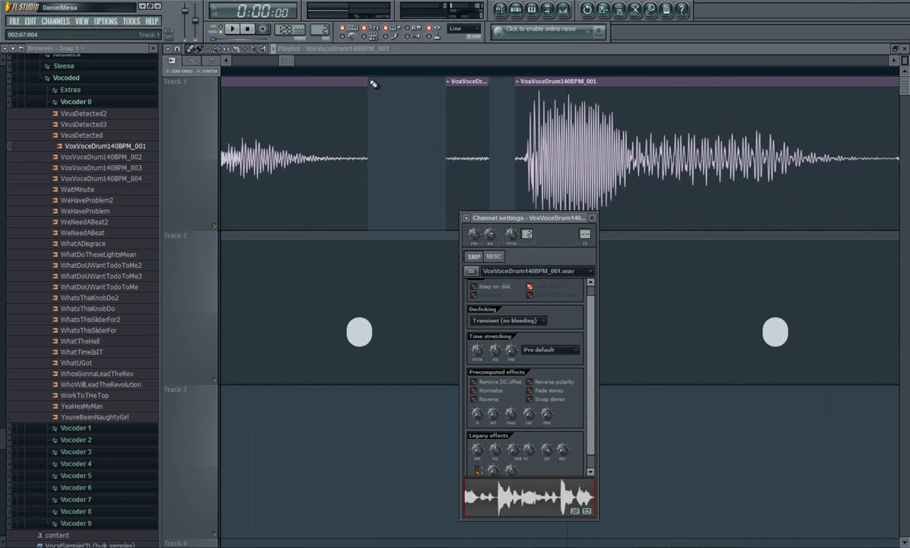
pyautogui.rightClick(453, 84)
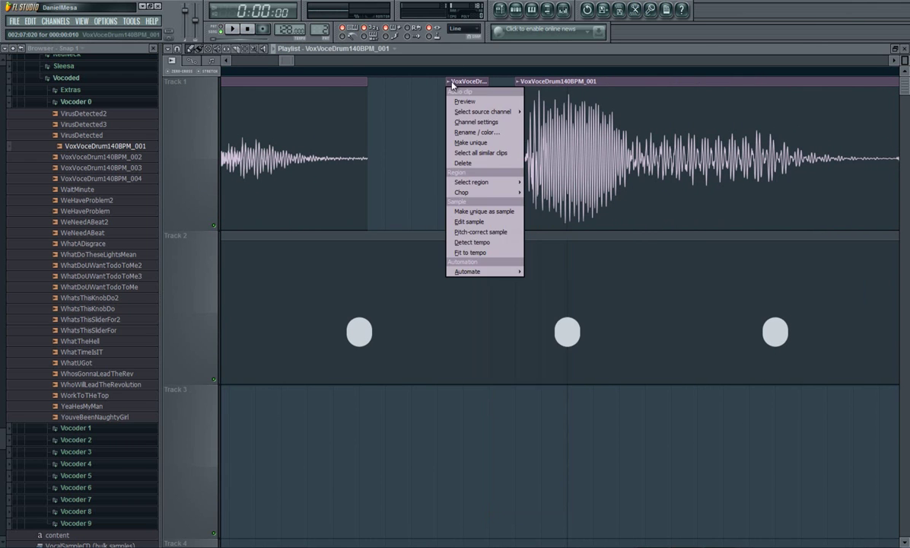
pyautogui.click(485, 255)
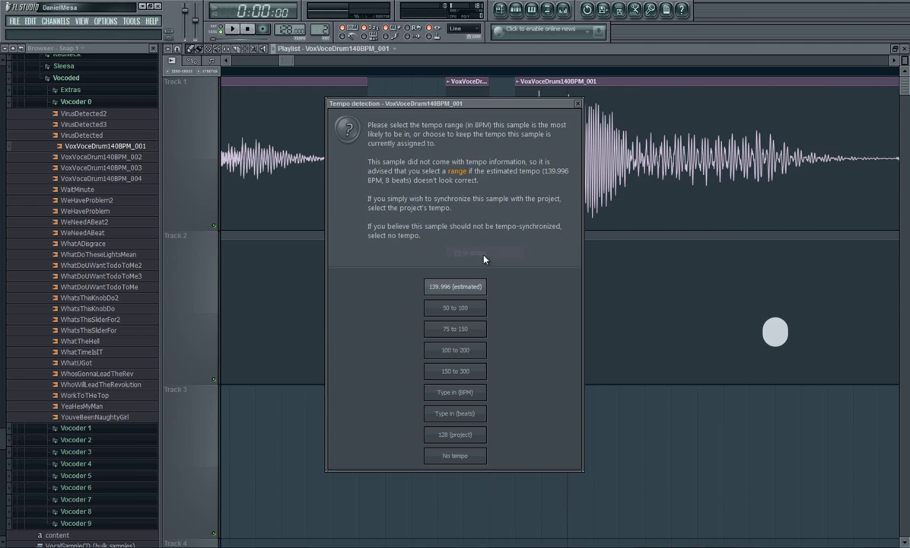
pyautogui.click(464, 332)
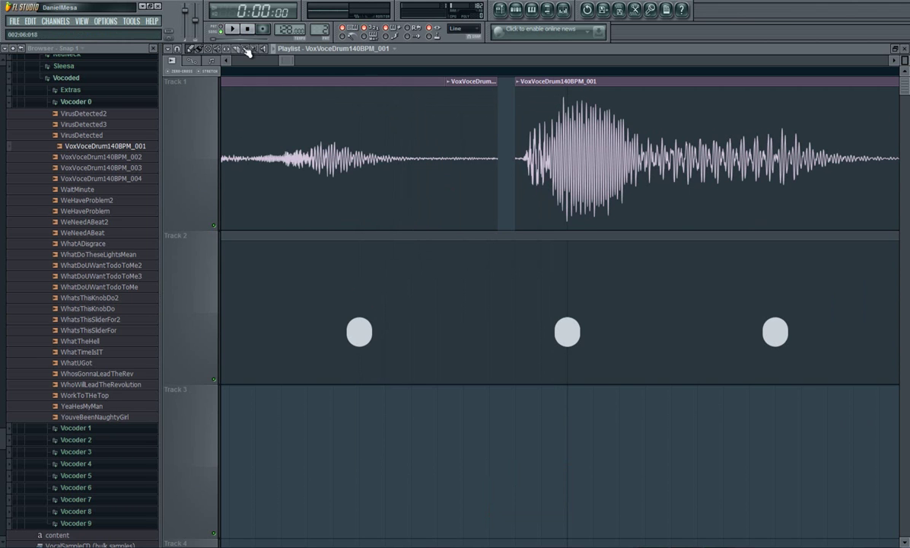
# Play the loop back and make the short slice at 2:07:020 unique.
pyautogui.moveTo(284, 64)
pyautogui.mouseDown()
pyautogui.moveTo(230, 67)
pyautogui.moveTo(307, 73)
pyautogui.moveTo(263, 69)
pyautogui.moveTo(289, 75)
pyautogui.mouseUp()
pyautogui.press('space')
pyautogui.press('space')
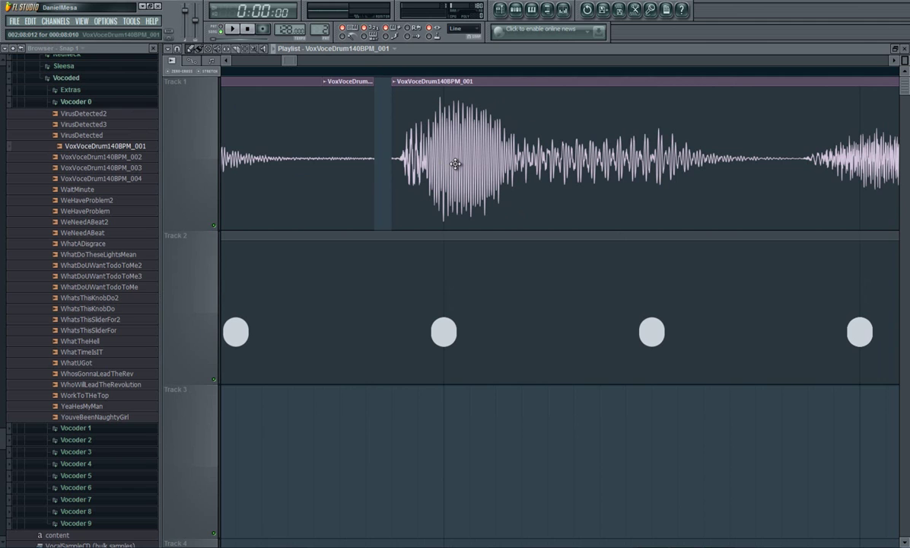
pyautogui.click(327, 82)
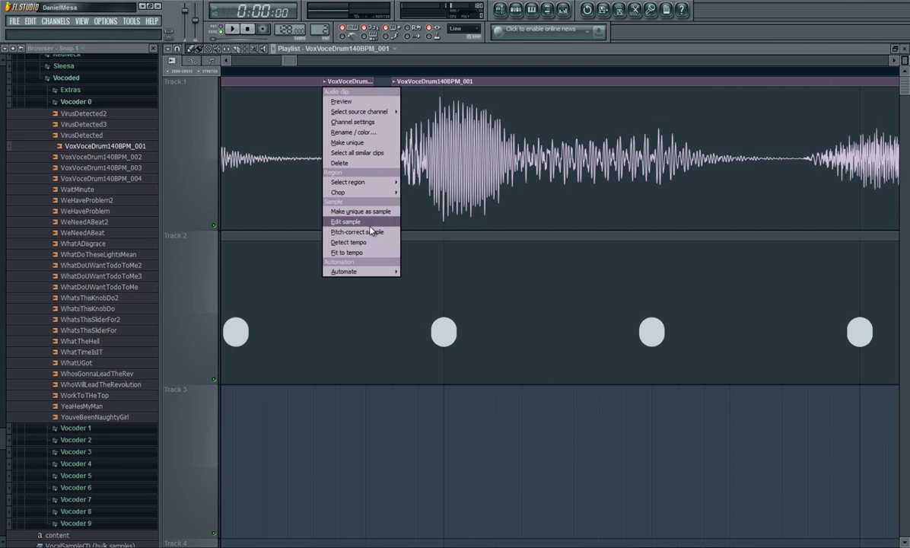
pyautogui.click(362, 143)
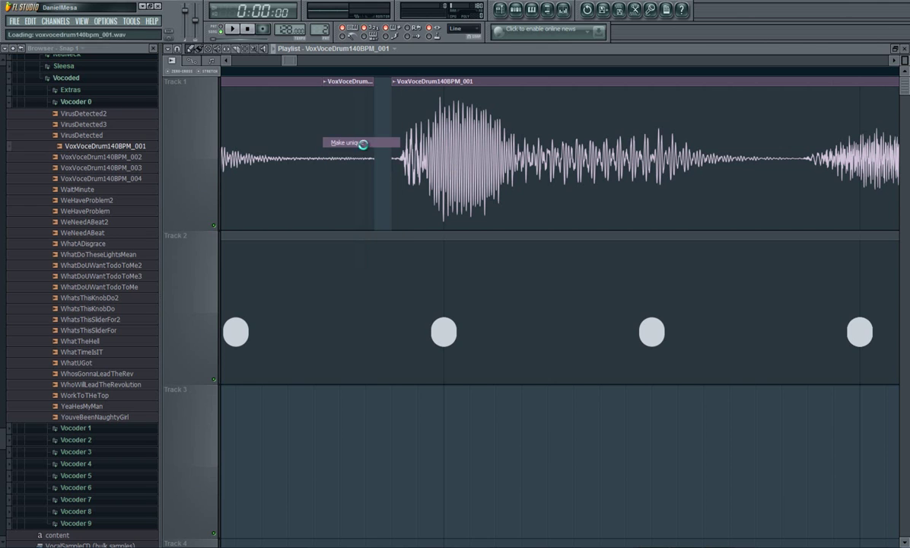
# Stretch the end of the unique slice to meet the slice at 2:08:012 and play the loop.
pyautogui.doubleClick(346, 114)
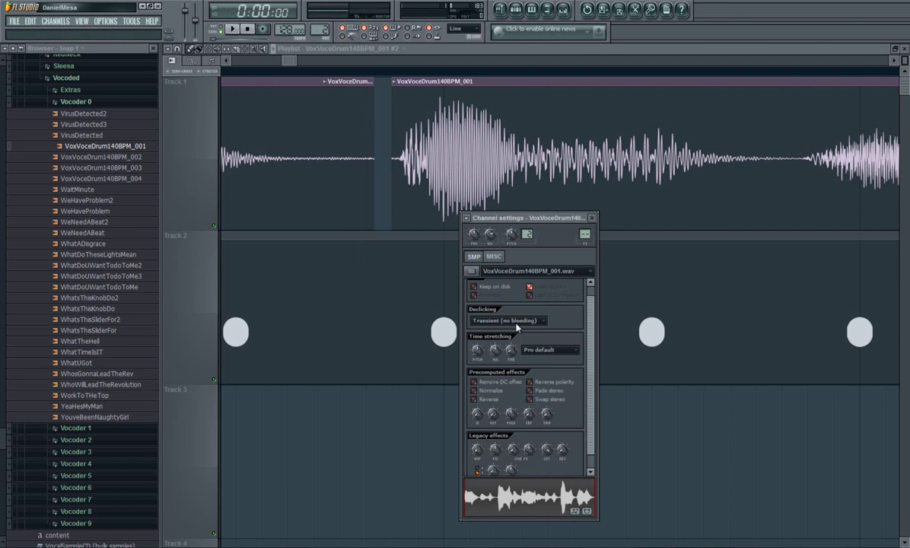
pyautogui.click(371, 135)
pyautogui.moveTo(370, 135); pyautogui.dragTo(387, 137)
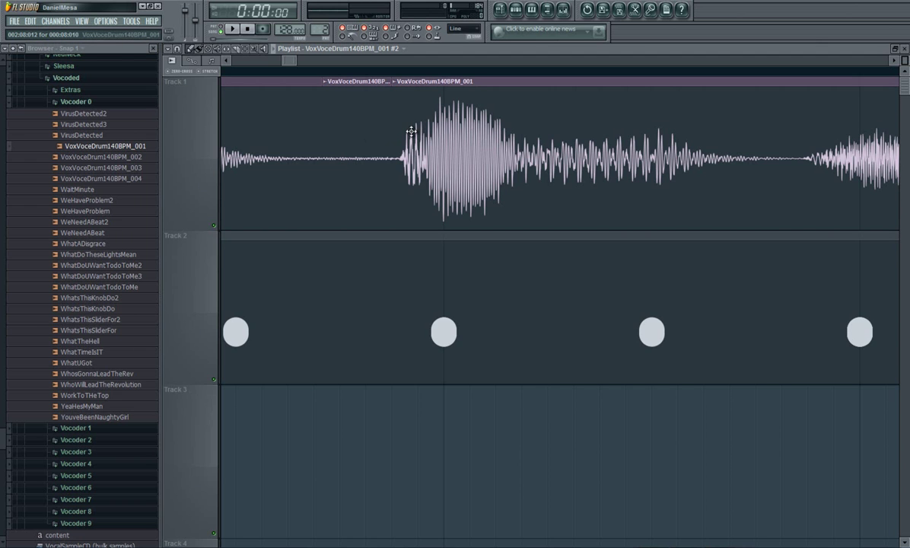
pyautogui.moveTo(297, 60); pyautogui.dragTo(267, 66)
pyautogui.press('space')
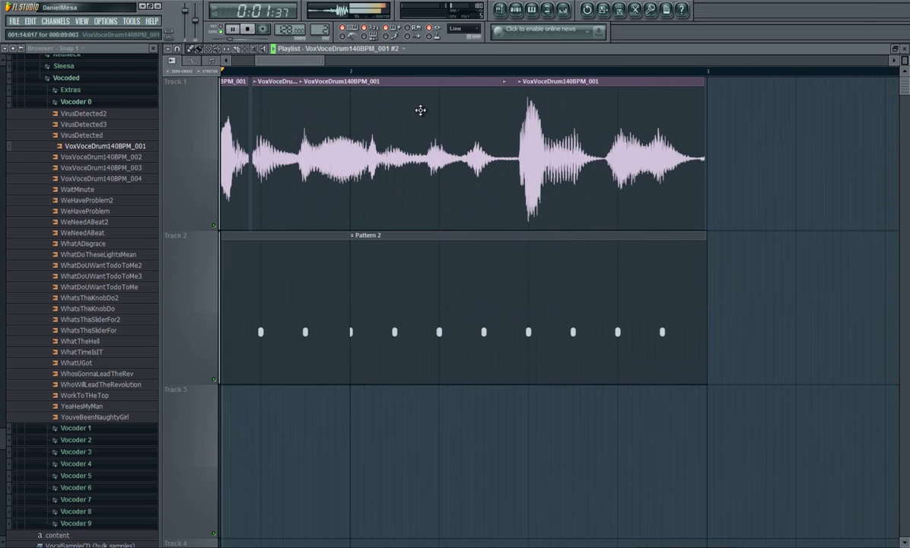
# Reposition the loud syllable's slice in bar 2 to start at 2:08:010, comparing positions by playback.
pyautogui.moveTo(305, 62); pyautogui.dragTo(283, 62)
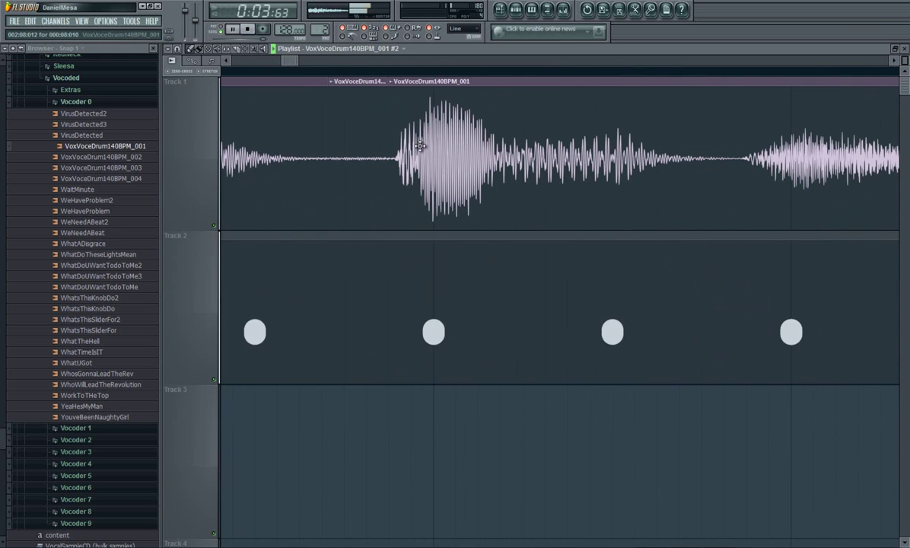
pyautogui.press('space')
pyautogui.moveTo(468, 149); pyautogui.dragTo(459, 149)
pyautogui.press('space')
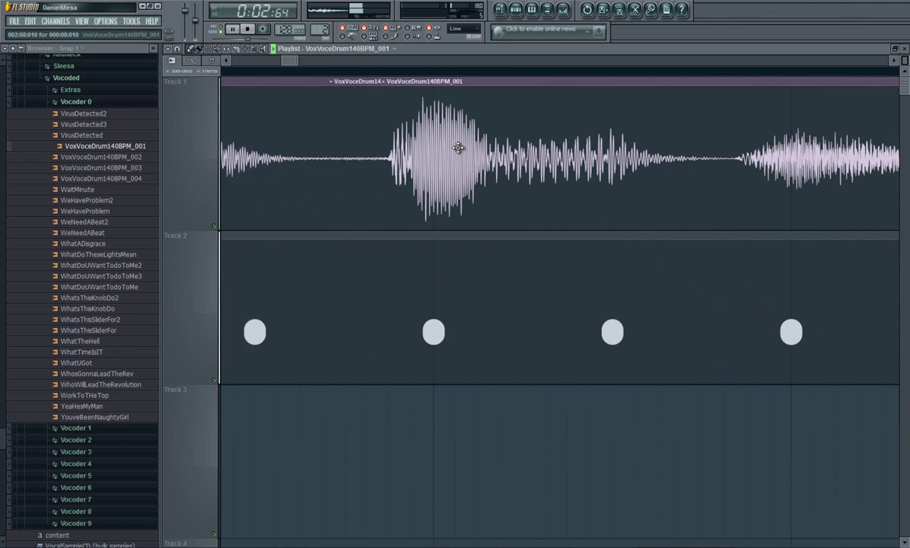
pyautogui.moveTo(458, 148); pyautogui.dragTo(462, 148)
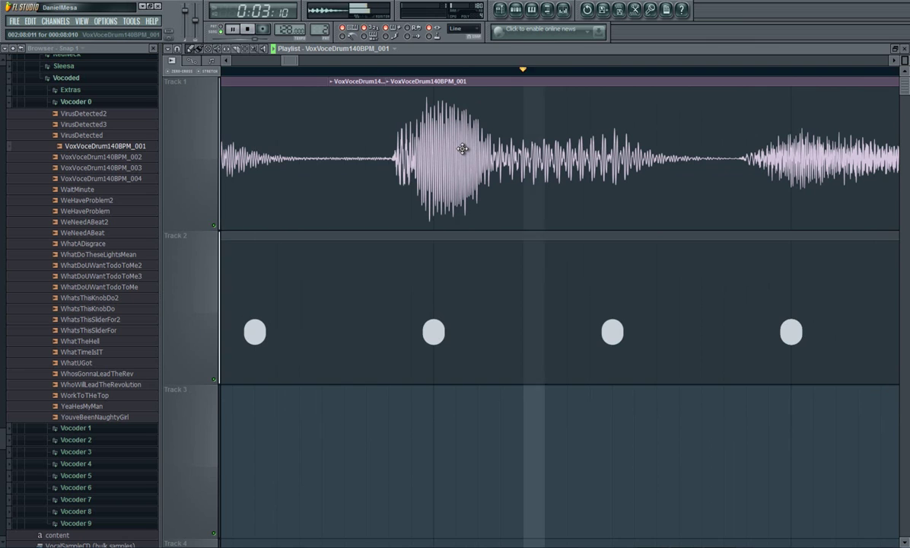
pyautogui.moveTo(464, 148); pyautogui.dragTo(459, 147)
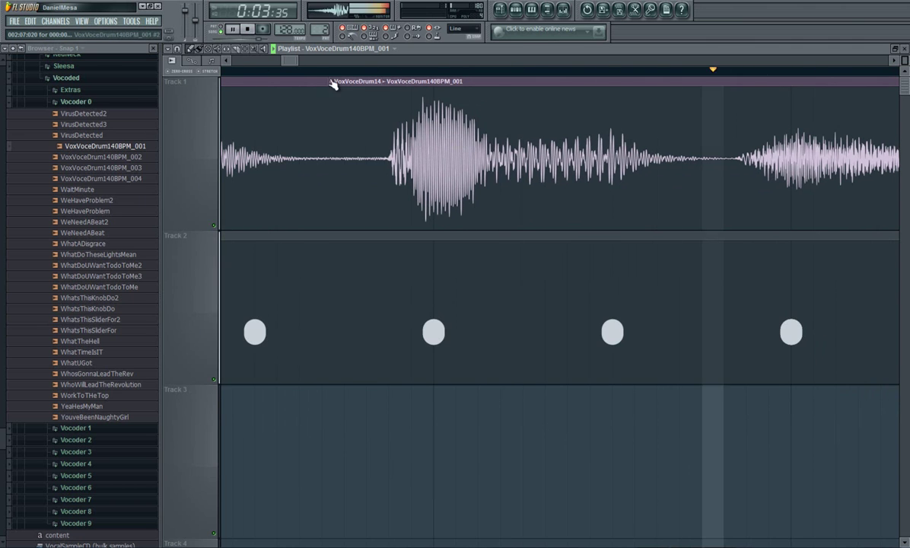
pyautogui.press('space')
# Slice the vocal clip before the quiet syllable near step 6 of bar 2.
pyautogui.moveTo(288, 61)
pyautogui.mouseDown()
pyautogui.moveTo(276, 59)
pyautogui.moveTo(299, 69)
pyautogui.mouseUp()
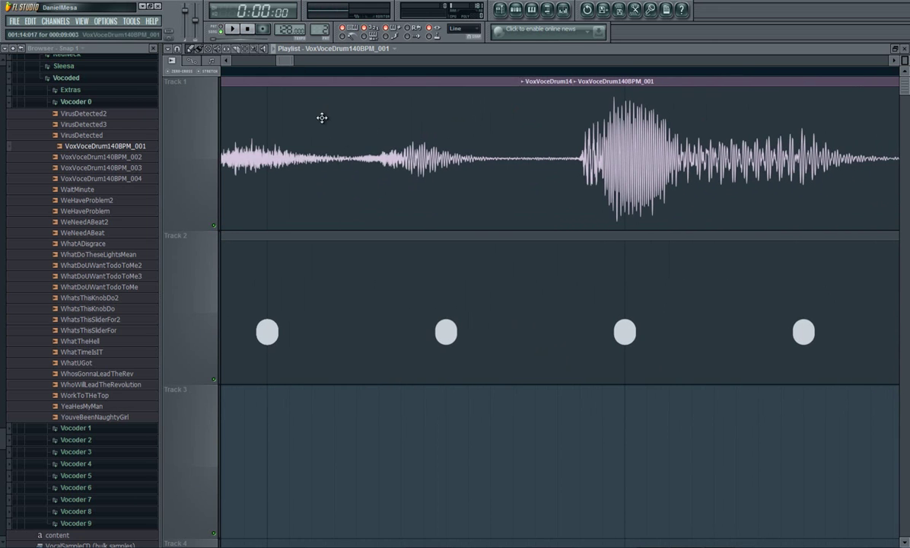
pyautogui.click(237, 51)
pyautogui.moveTo(354, 95); pyautogui.dragTo(355, 235)
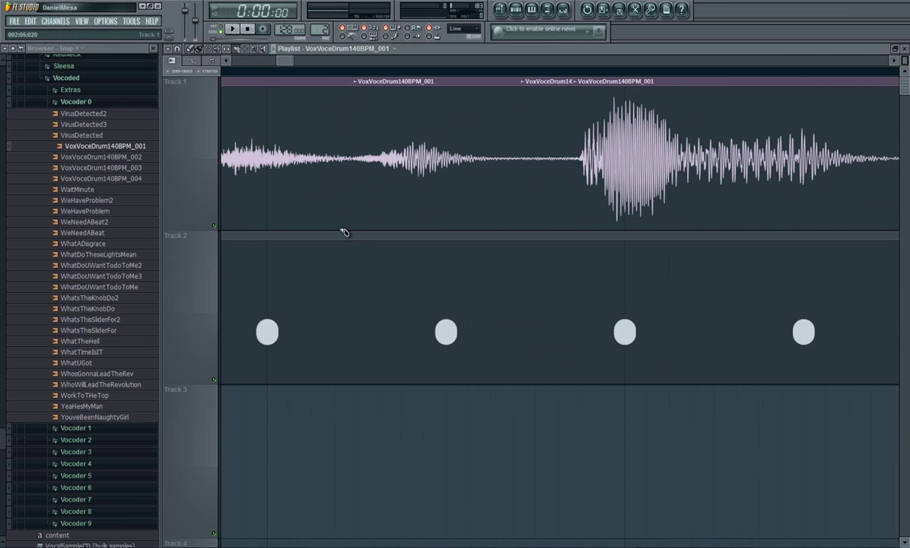
pyautogui.click(190, 48)
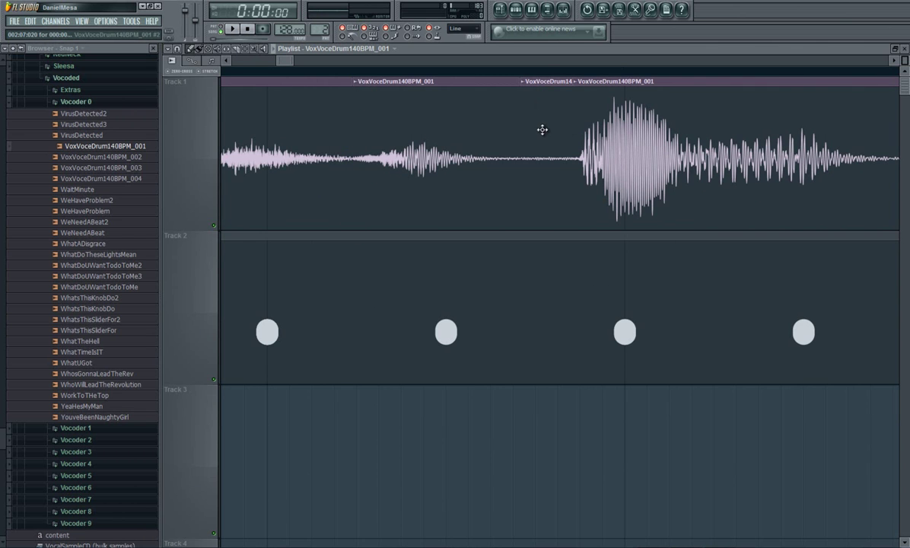
# Open the unique slice's channel settings and review the available time-stretching modes.
pyautogui.moveTo(281, 60); pyautogui.dragTo(287, 61)
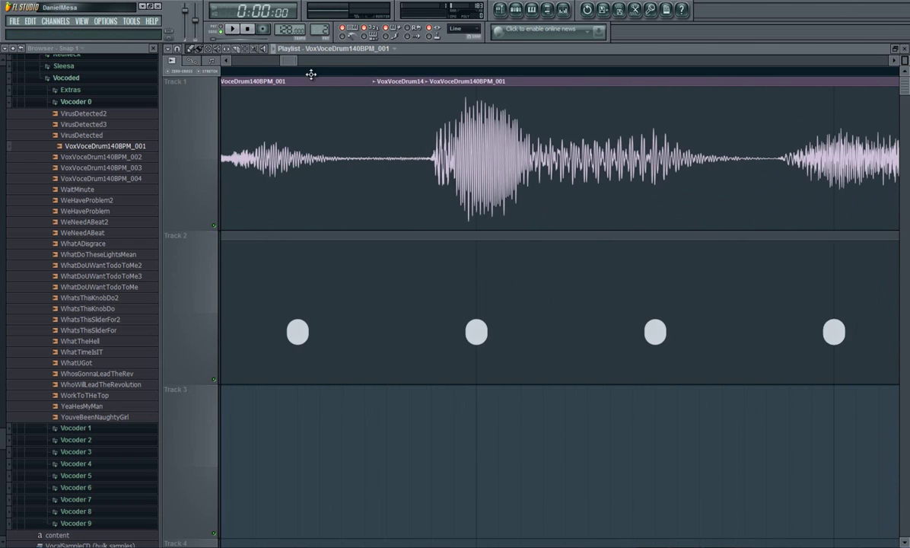
pyautogui.doubleClick(398, 125)
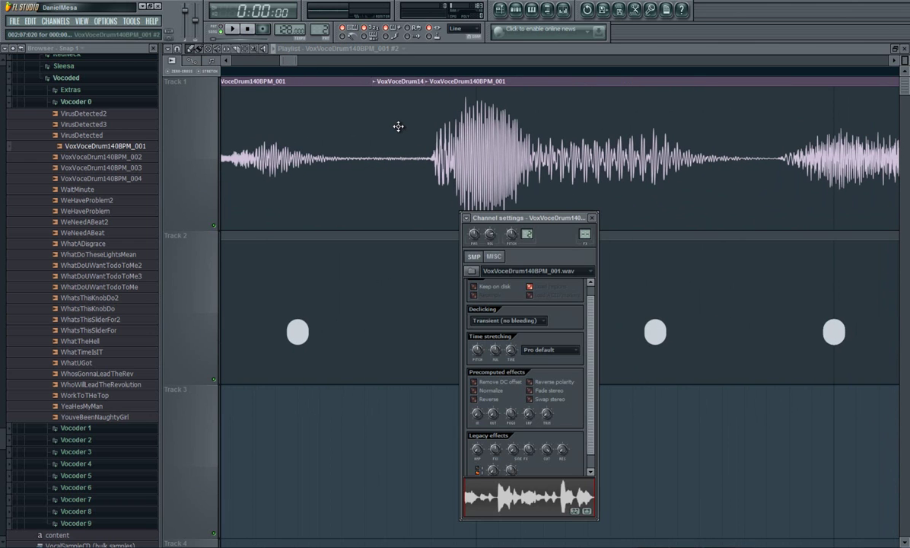
pyautogui.click(567, 350)
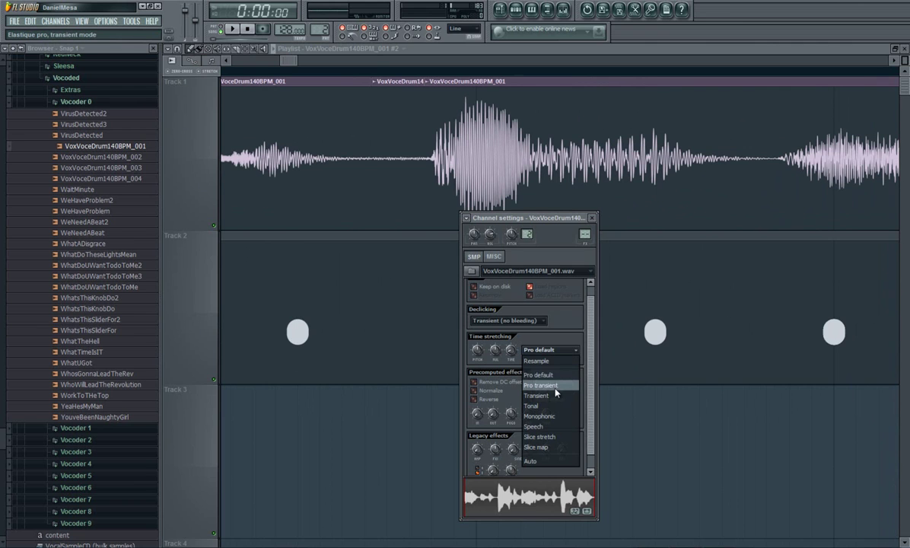
pyautogui.click(564, 327)
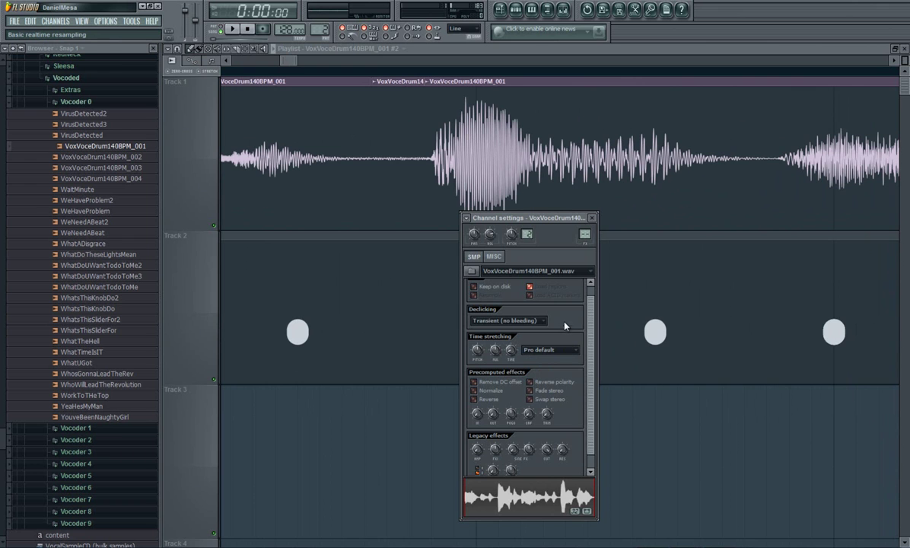
# Reposition the quiet syllable's slice in bar 2 to start at 2:06:007, comparing nearby positions during playback.
pyautogui.press('space')
pyautogui.moveTo(288, 66)
pyautogui.mouseDown()
pyautogui.moveTo(264, 64)
pyautogui.moveTo(286, 65)
pyautogui.mouseUp()
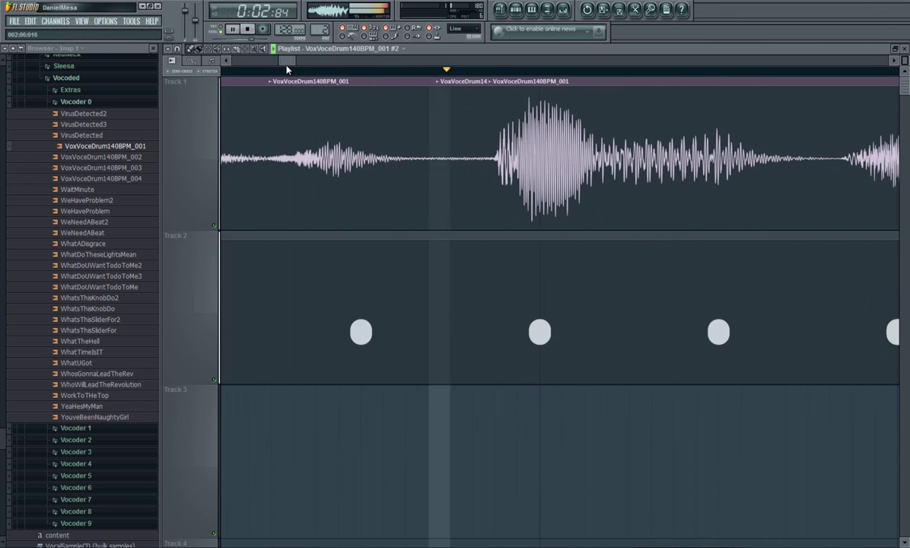
pyautogui.moveTo(325, 145); pyautogui.dragTo(355, 152)
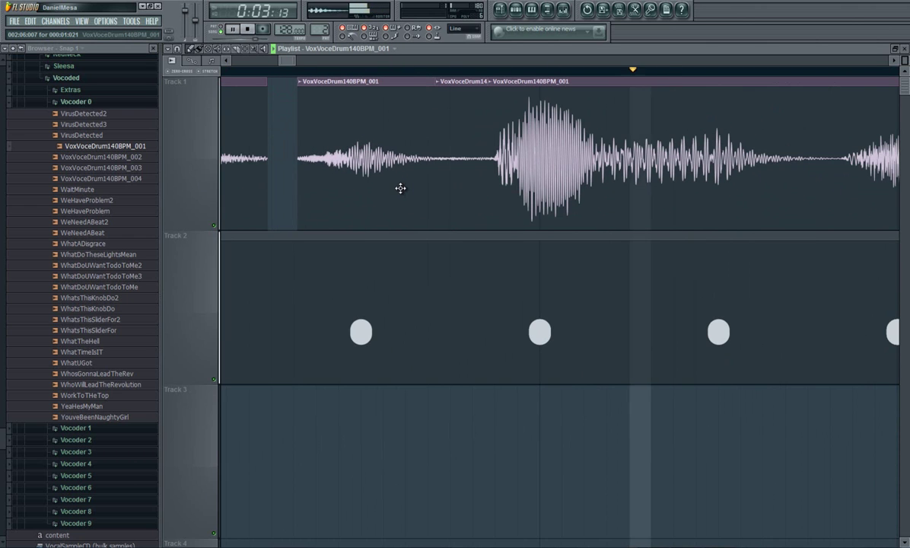
pyautogui.moveTo(286, 62); pyautogui.dragTo(282, 63)
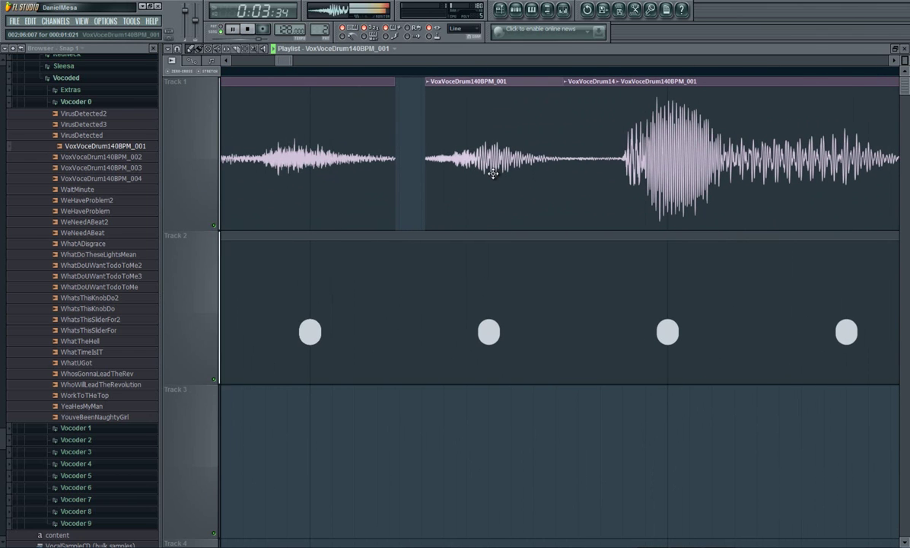
pyautogui.moveTo(493, 175); pyautogui.dragTo(498, 175)
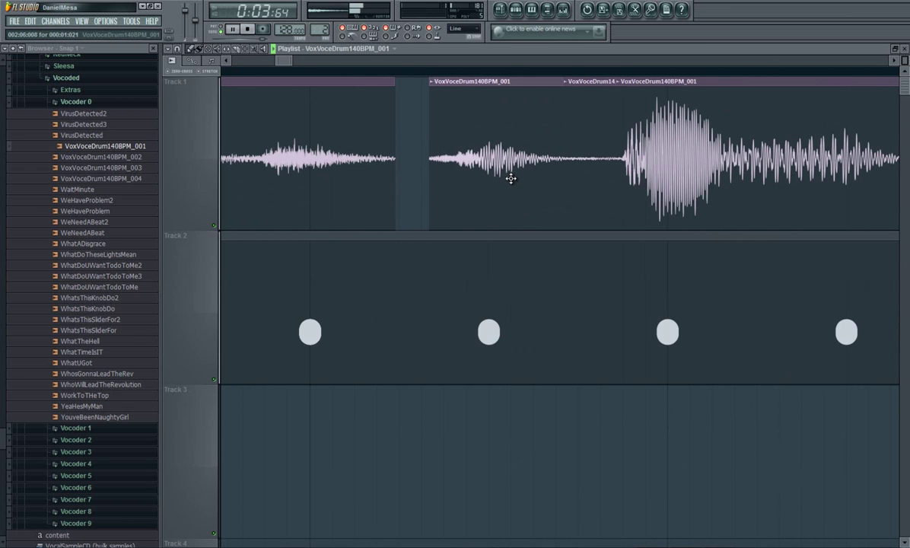
pyautogui.moveTo(512, 179); pyautogui.dragTo(509, 178)
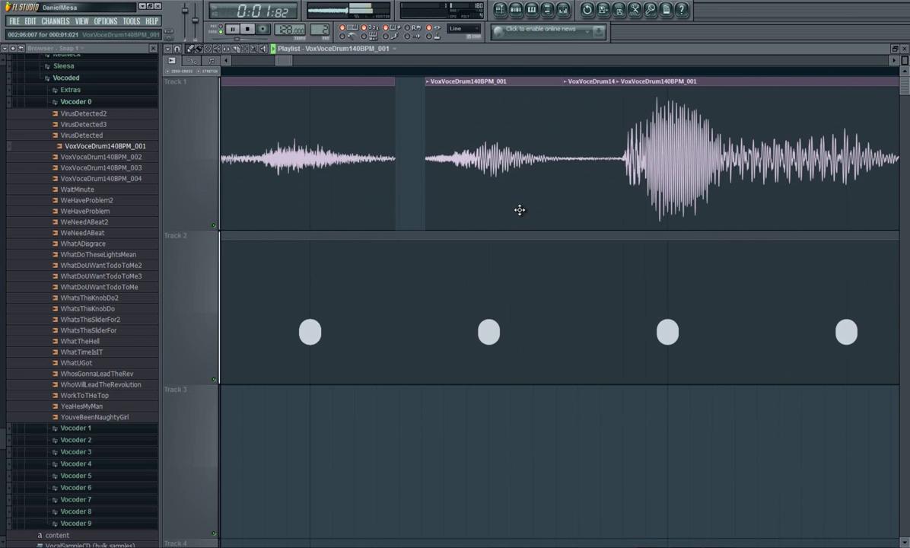
pyautogui.moveTo(510, 193); pyautogui.dragTo(512, 194)
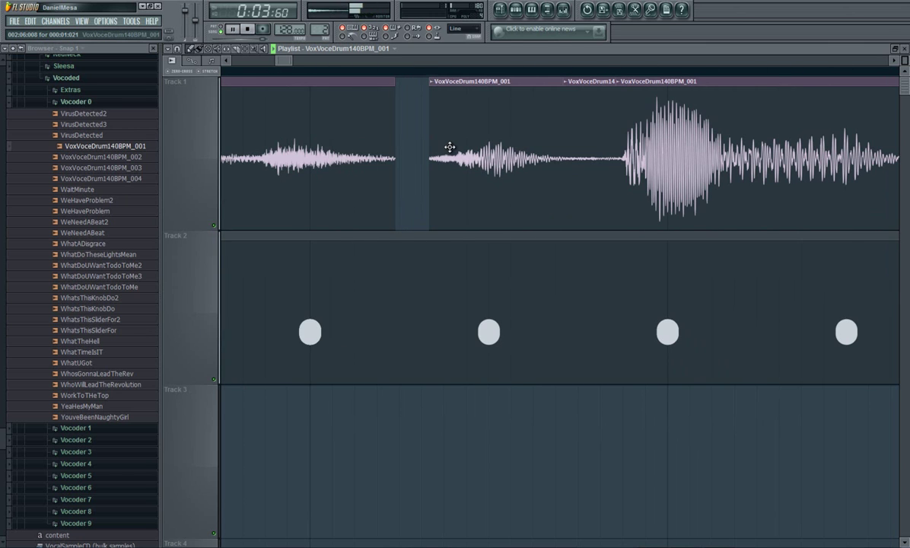
pyautogui.moveTo(282, 63); pyautogui.dragTo(281, 64)
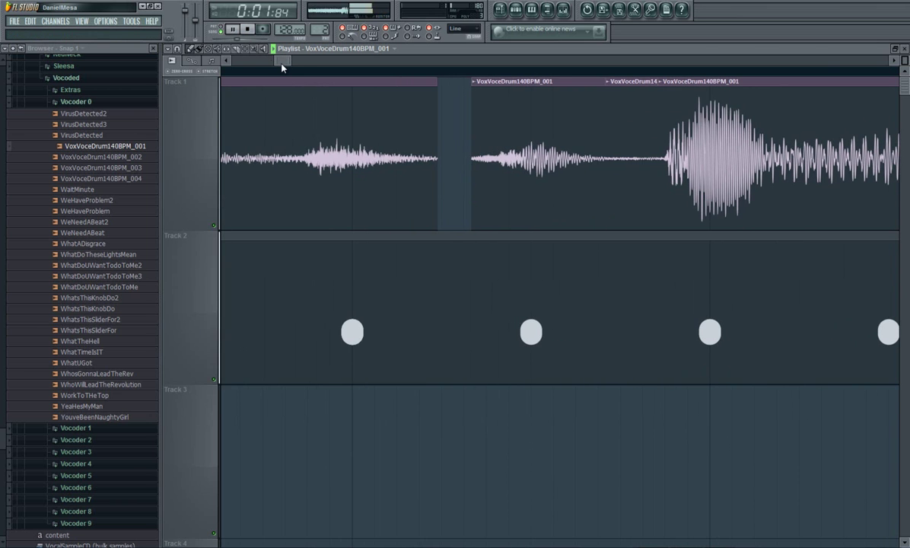
pyautogui.moveTo(525, 167); pyautogui.dragTo(521, 167)
# Nudge the loud syllable's slice in bar 2 to start at 2:08:012 and play the loop from the start.
pyautogui.moveTo(663, 172); pyautogui.dragTo(672, 173)
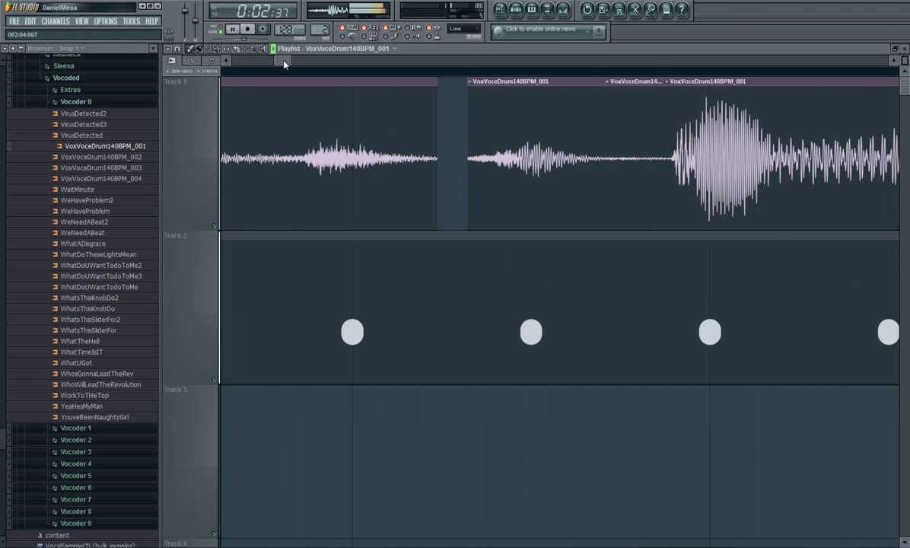
pyautogui.press('space')
pyautogui.moveTo(284, 60); pyautogui.dragTo(257, 67)
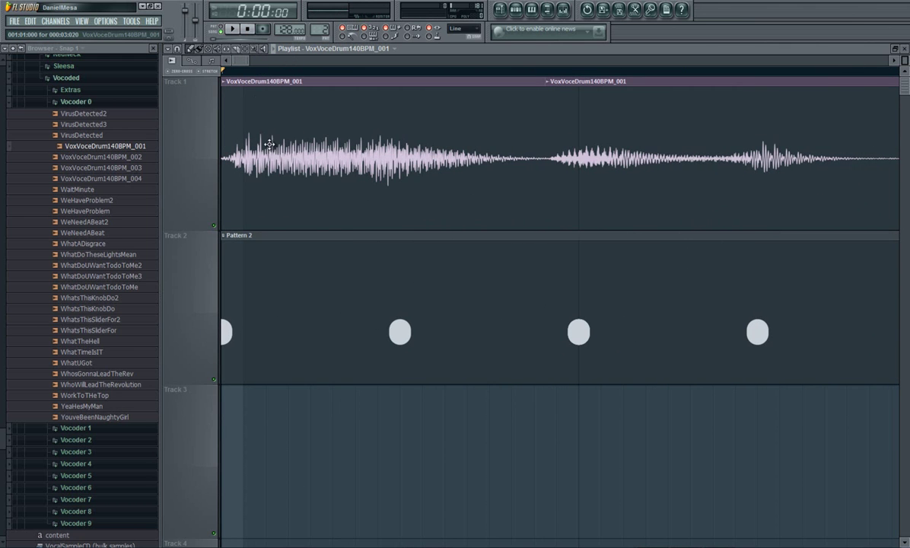
pyautogui.press('space')
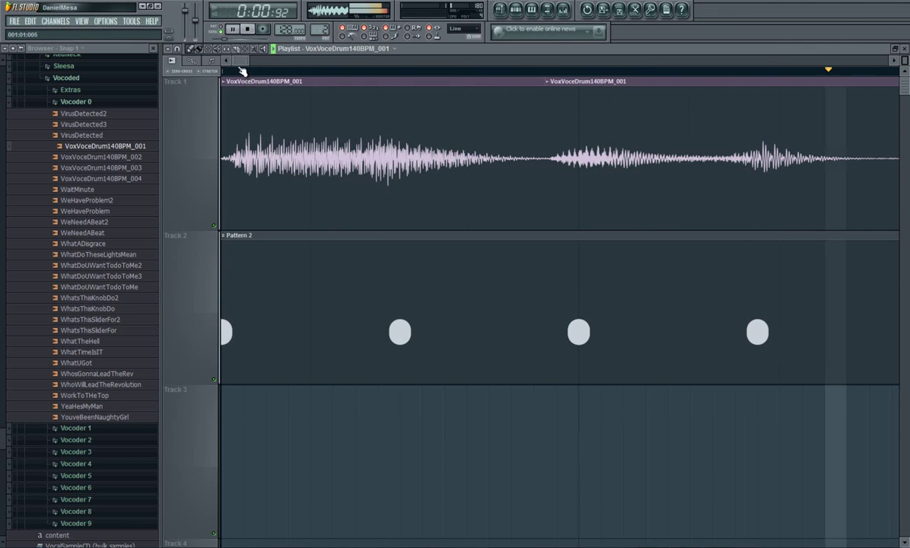
pyautogui.moveTo(238, 65); pyautogui.dragTo(294, 75)
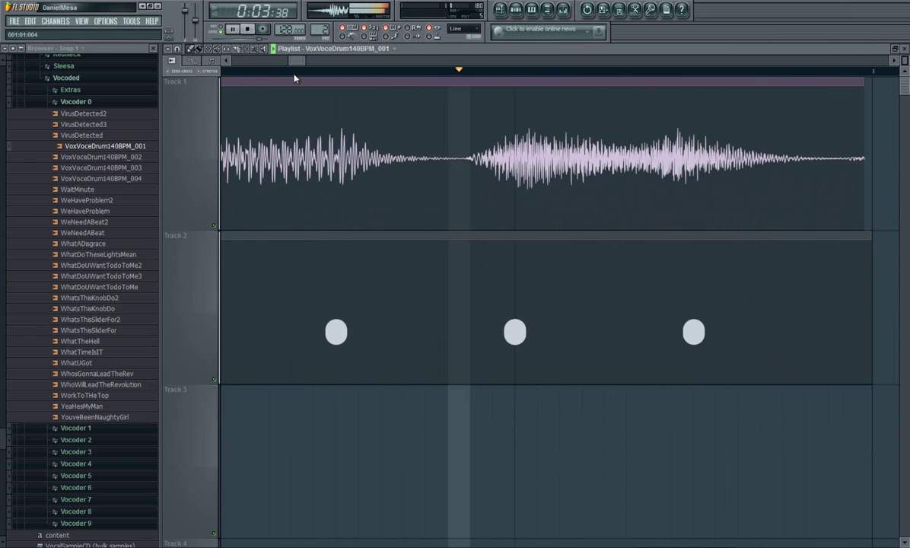
pyautogui.press('space')
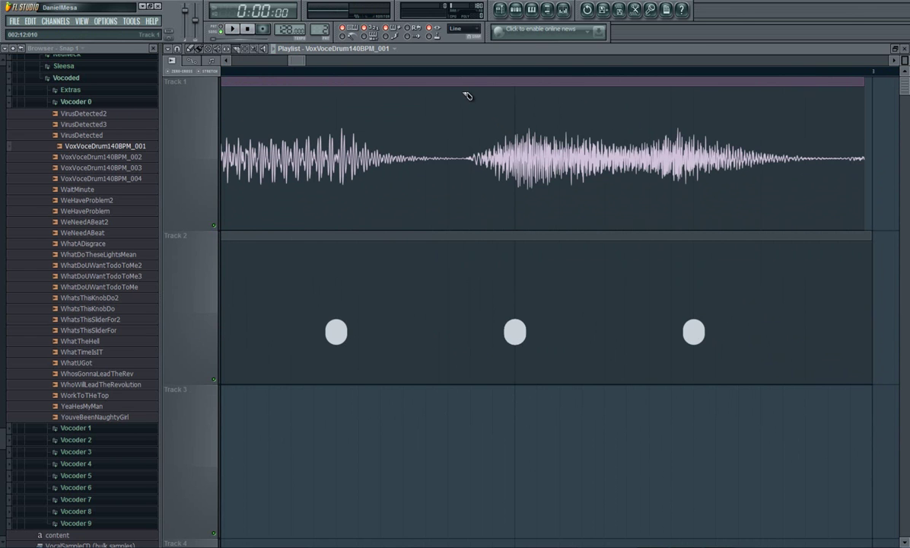
# Slice the vocal clip before the last syllable of bar 2 and reposition the new slice to start at 2:12:008 during playback.
pyautogui.moveTo(467, 225); pyautogui.dragTo(466, 224)
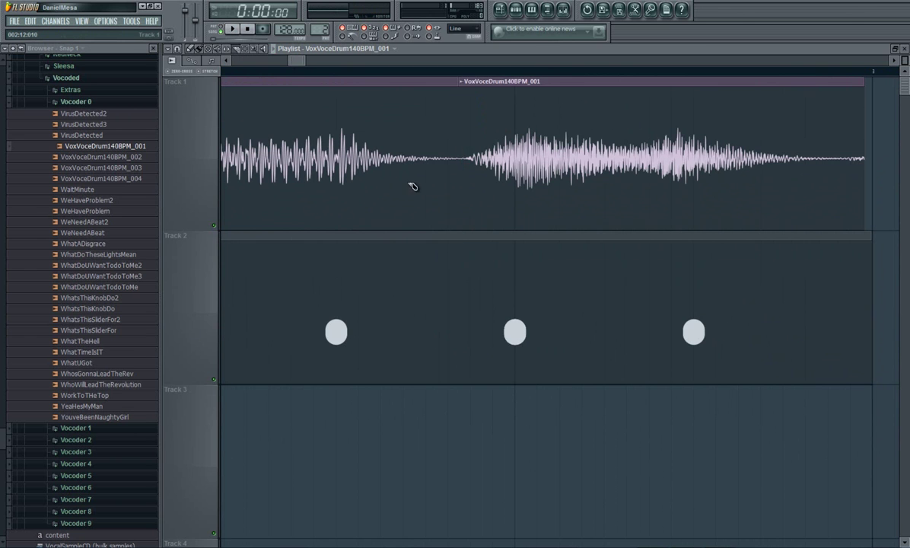
pyautogui.click(191, 50)
pyautogui.moveTo(549, 159); pyautogui.dragTo(560, 161)
pyautogui.press('space')
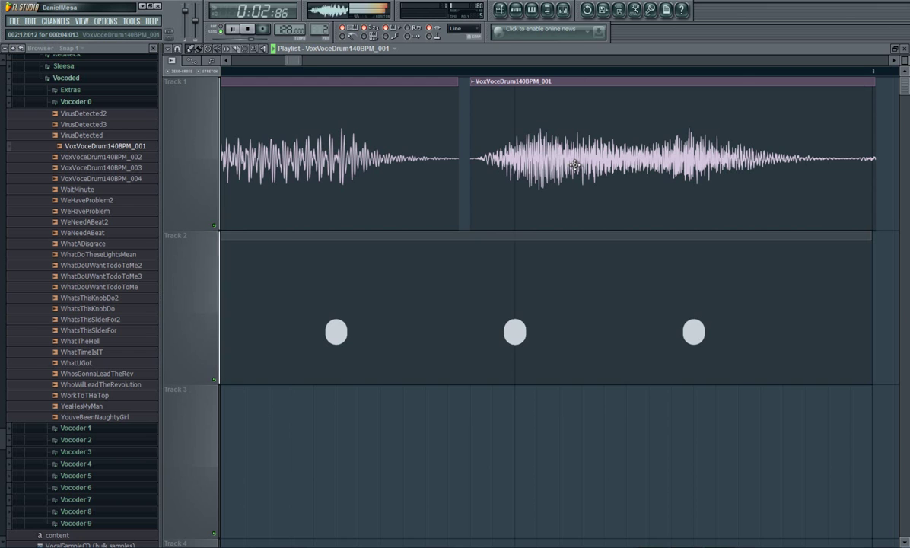
pyautogui.moveTo(574, 165); pyautogui.dragTo(554, 160)
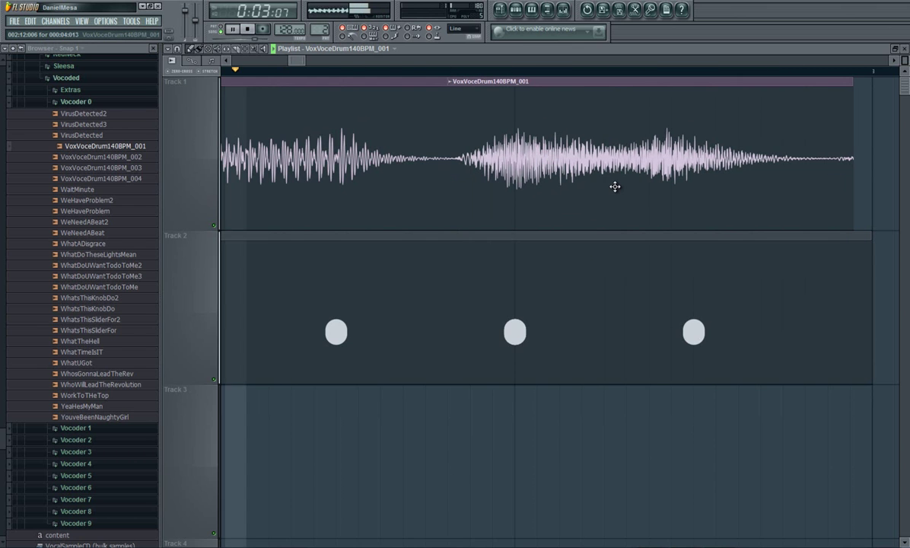
pyautogui.moveTo(553, 163); pyautogui.dragTo(597, 175)
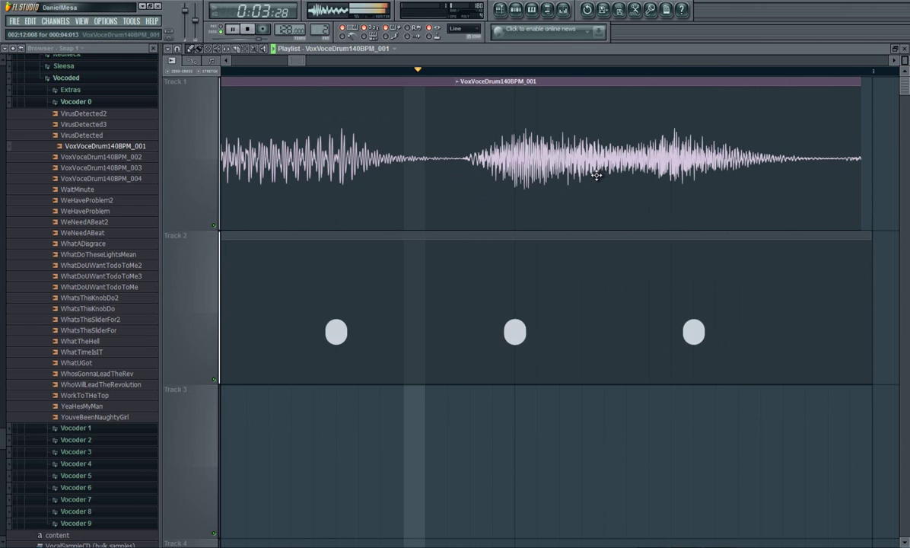
pyautogui.moveTo(596, 175)
pyautogui.mouseDown()
pyautogui.moveTo(607, 178)
pyautogui.moveTo(596, 176)
pyautogui.mouseUp()
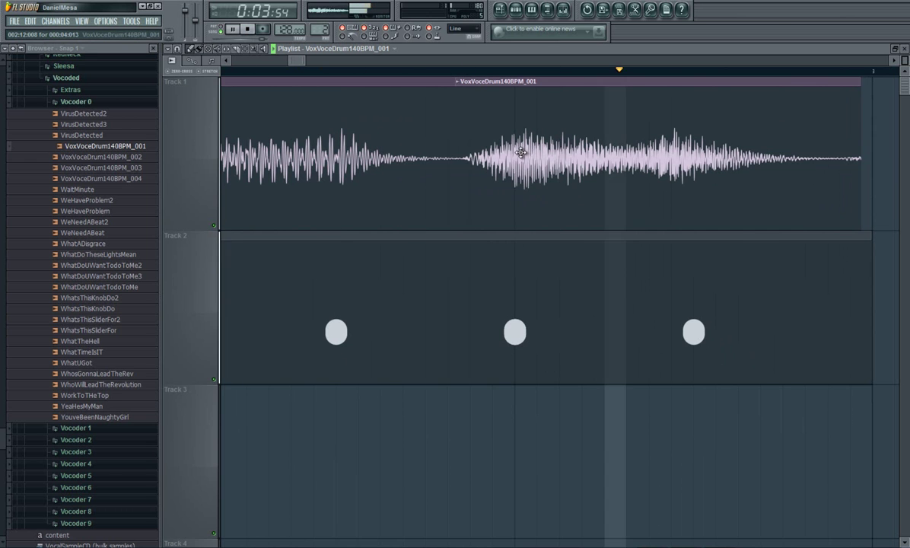
# Play the whole loop from the start and check how the vocal slices line up with the drum hits across both bars.
pyautogui.moveTo(295, 64); pyautogui.dragTo(251, 58)
pyautogui.press('space')
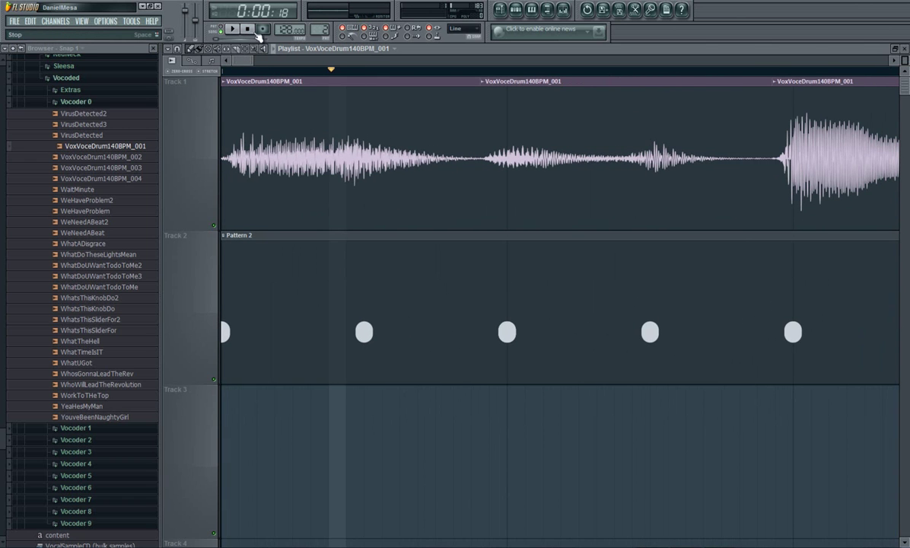
pyautogui.click(251, 29)
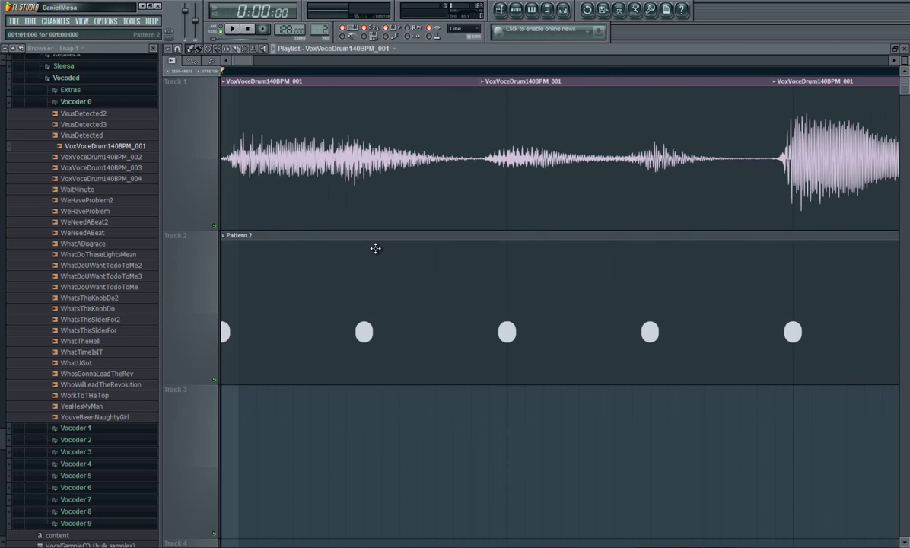
pyautogui.press('space')
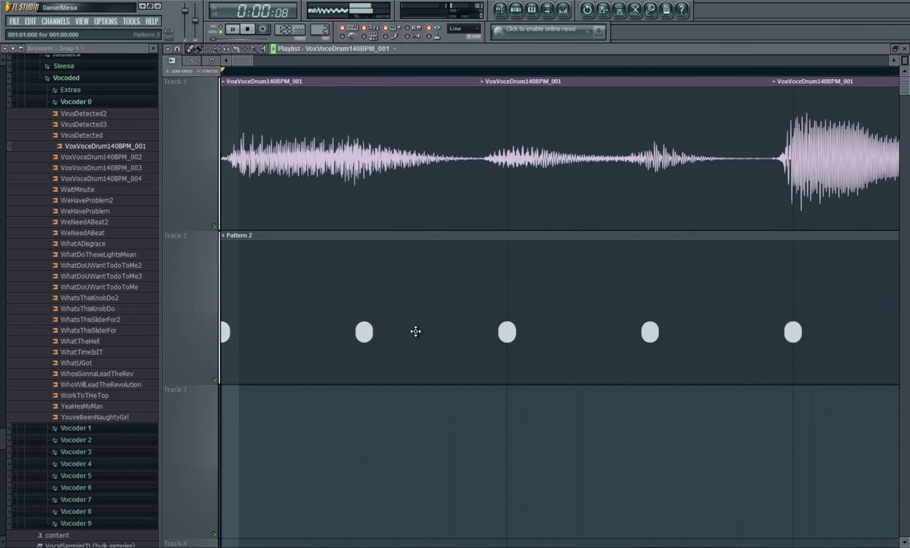
pyautogui.moveTo(153, 93); pyautogui.dragTo(132, 86)
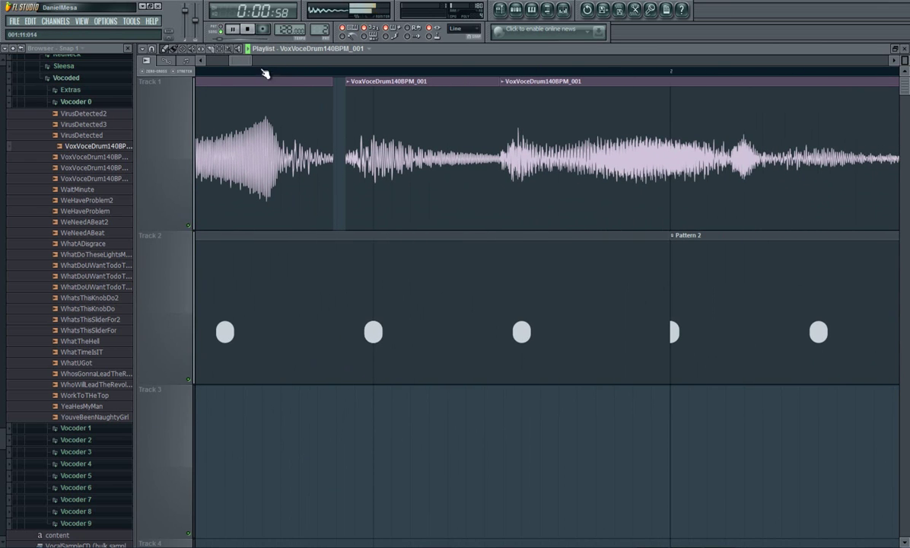
pyautogui.moveTo(251, 61); pyautogui.dragTo(240, 61)
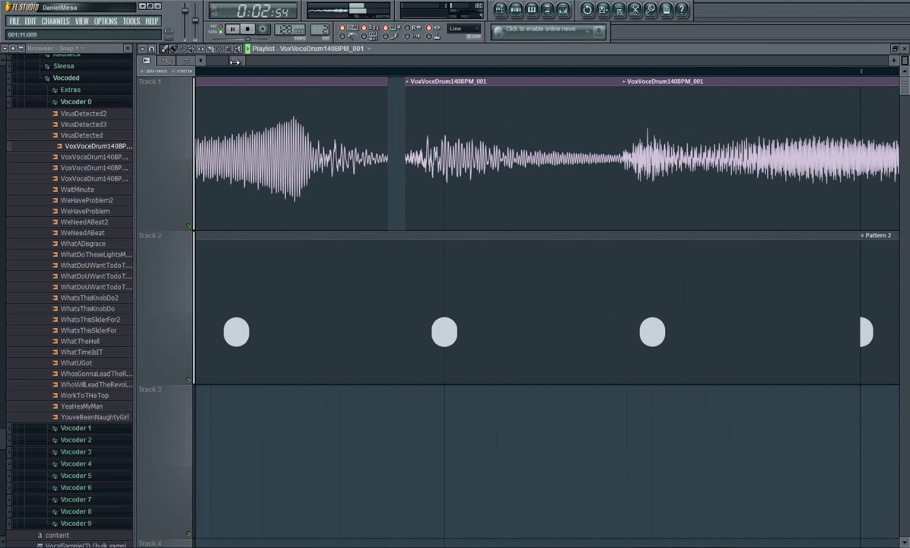
pyautogui.press('space')
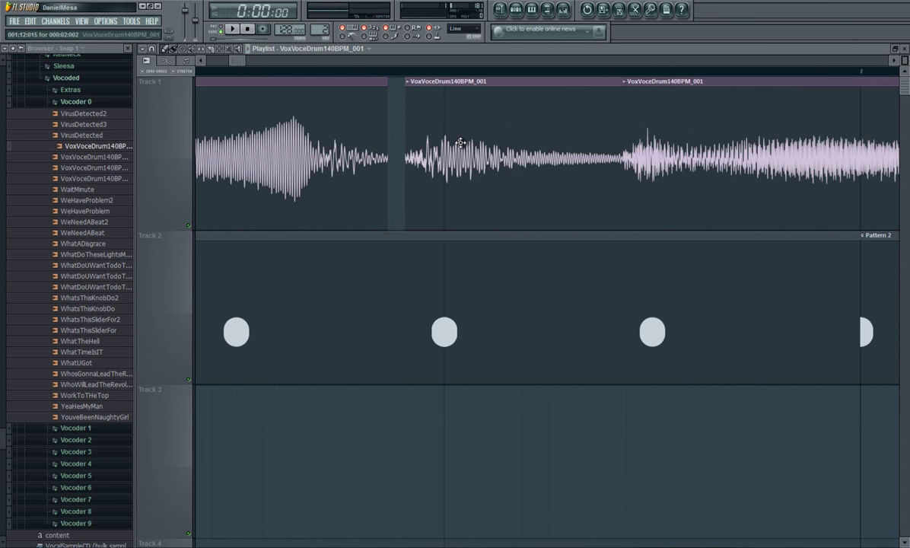
pyautogui.press('space')
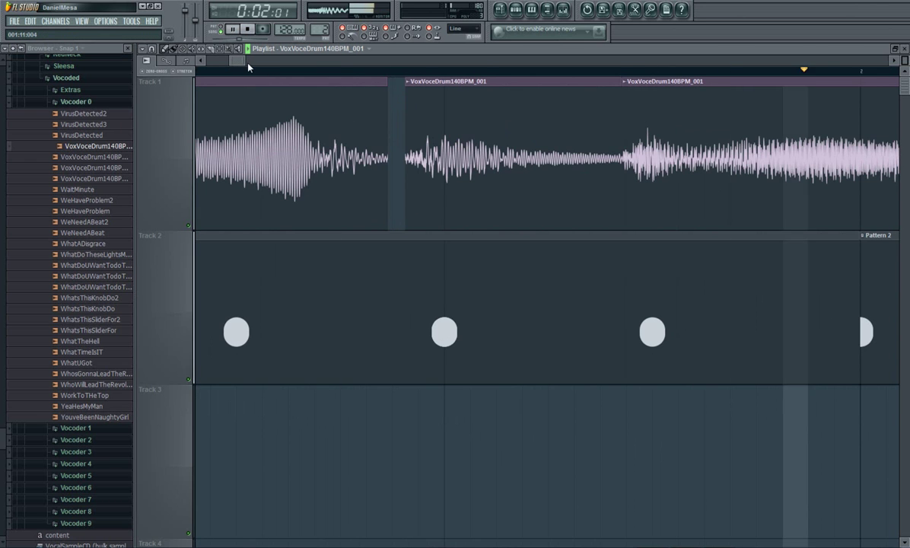
pyautogui.moveTo(248, 64); pyautogui.dragTo(343, 65)
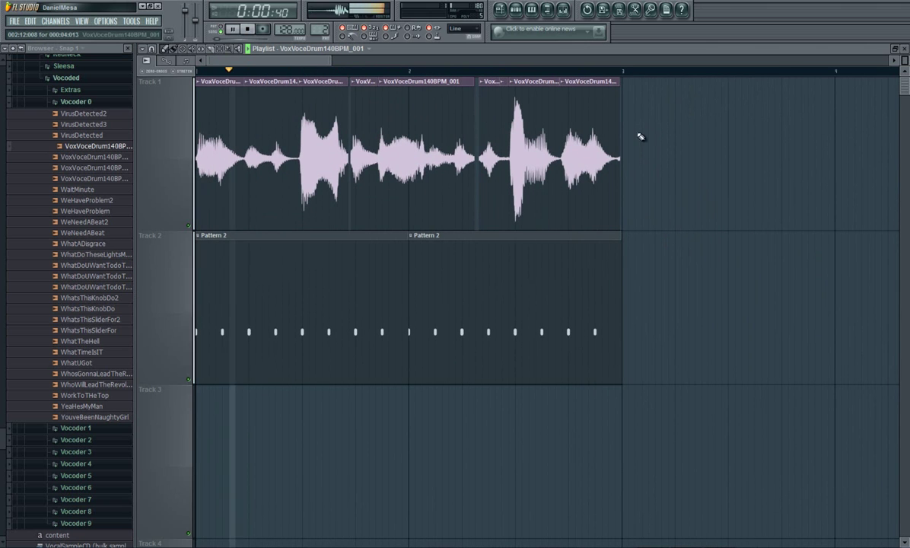
# Shift the loud syllable's slice in bar 2 later, to one tick before 2:08:015, comparing positions during playback.
pyautogui.moveTo(335, 63); pyautogui.dragTo(291, 64)
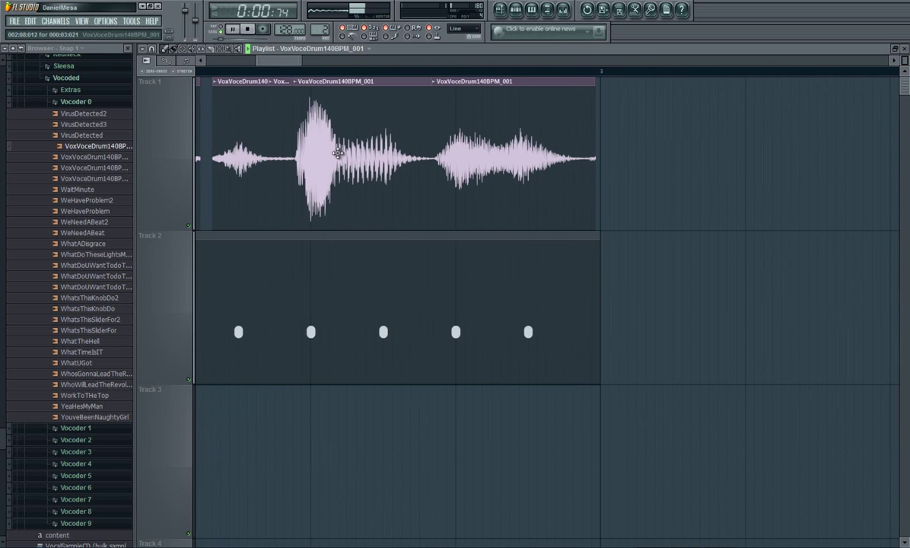
pyautogui.moveTo(331, 141); pyautogui.dragTo(334, 140)
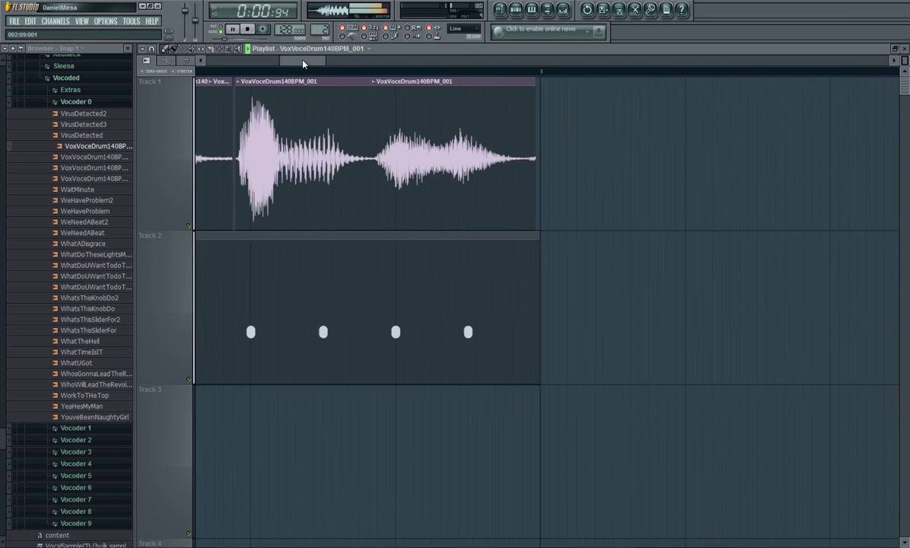
pyautogui.moveTo(303, 60); pyautogui.dragTo(271, 64)
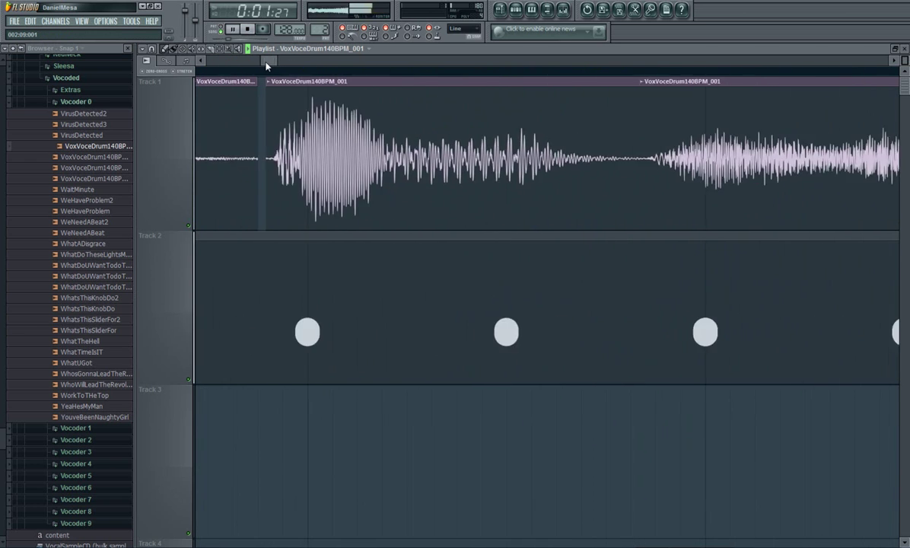
pyautogui.moveTo(367, 150); pyautogui.dragTo(376, 154)
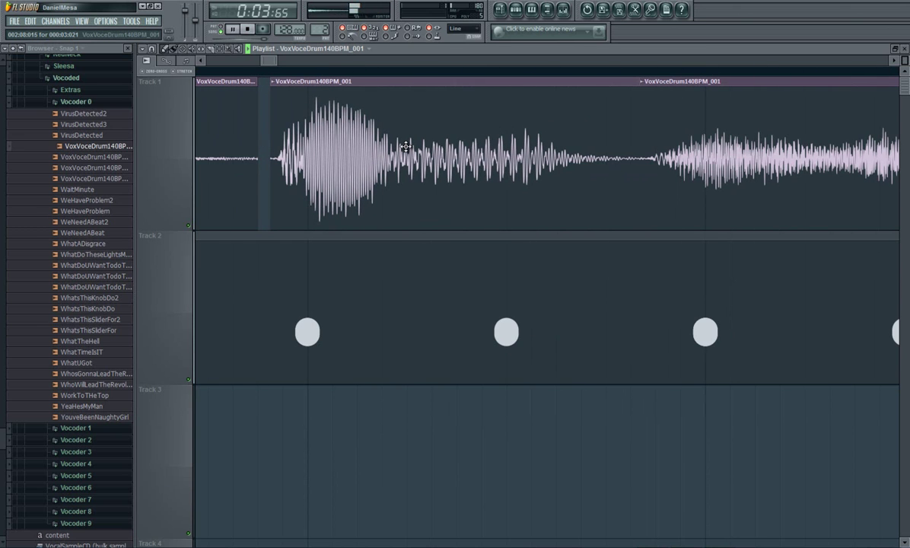
pyautogui.moveTo(405, 147); pyautogui.dragTo(401, 146)
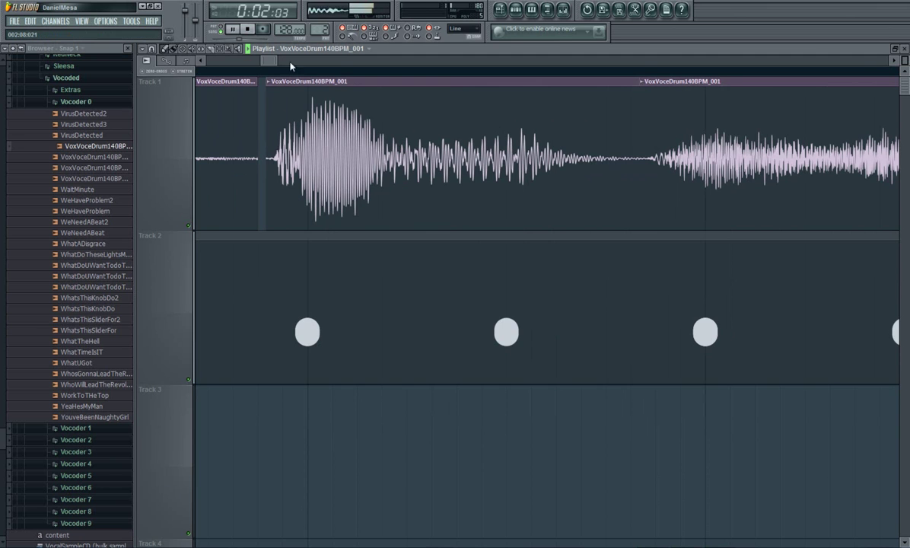
pyautogui.moveTo(270, 62); pyautogui.dragTo(267, 62)
pyautogui.press('space')
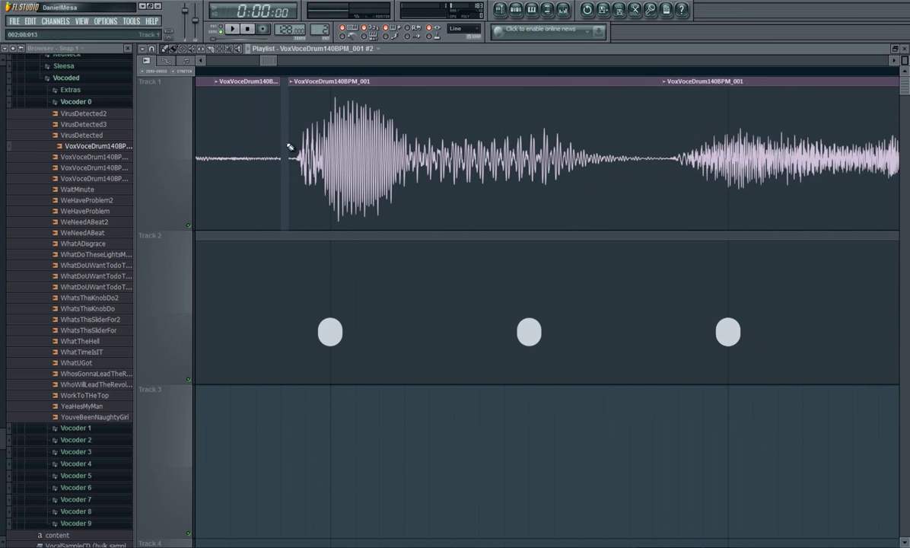
# Stretch the slice before bar 2's loud syllable until it closes the gap, and play the loop to check the transition.
pyautogui.moveTo(279, 138); pyautogui.dragTo(287, 138)
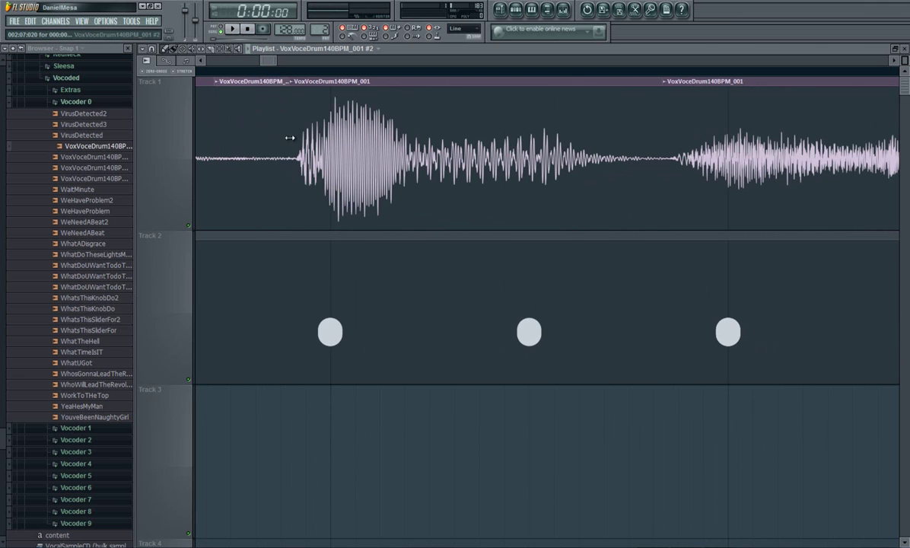
pyautogui.press('space')
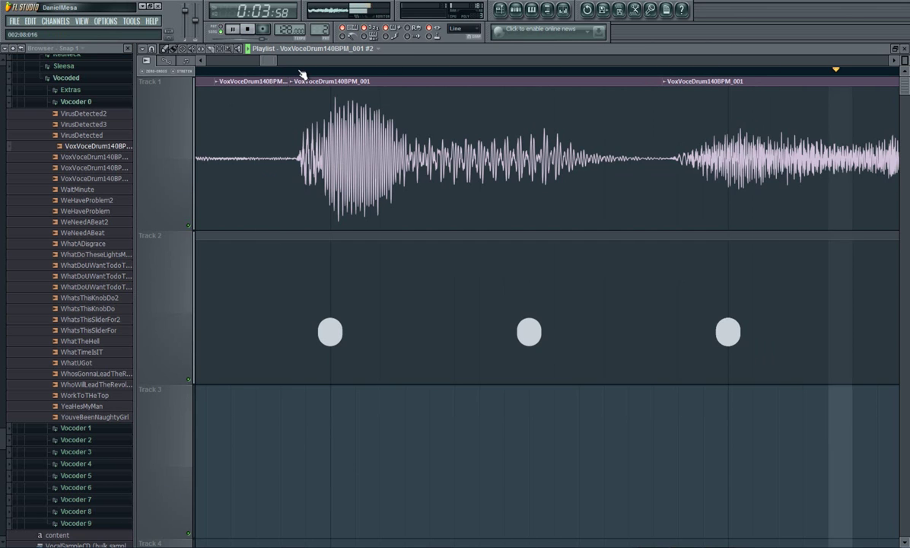
pyautogui.moveTo(276, 60)
pyautogui.mouseDown()
pyautogui.moveTo(300, 73)
pyautogui.moveTo(278, 60)
pyautogui.moveTo(286, 67)
pyautogui.mouseUp()
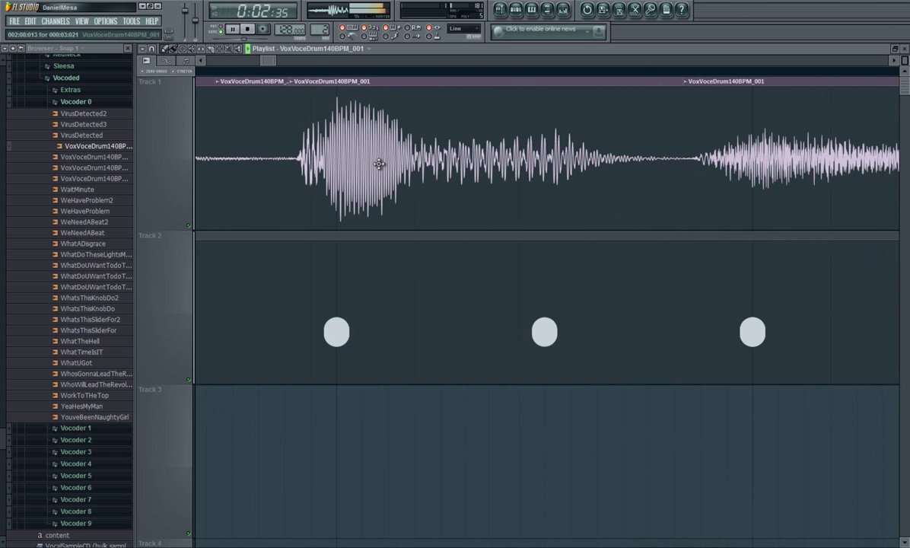
pyautogui.press('space')
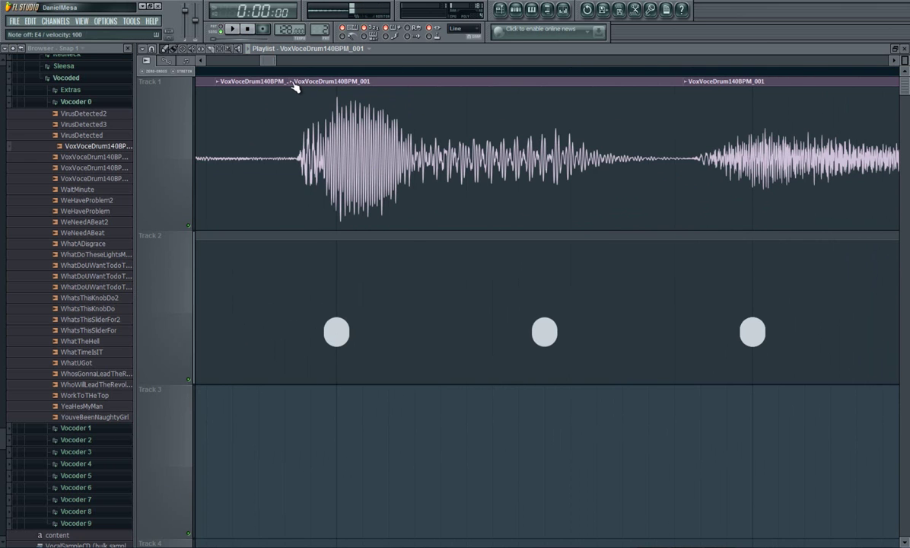
pyautogui.moveTo(274, 62); pyautogui.dragTo(370, 58)
pyautogui.press('space')
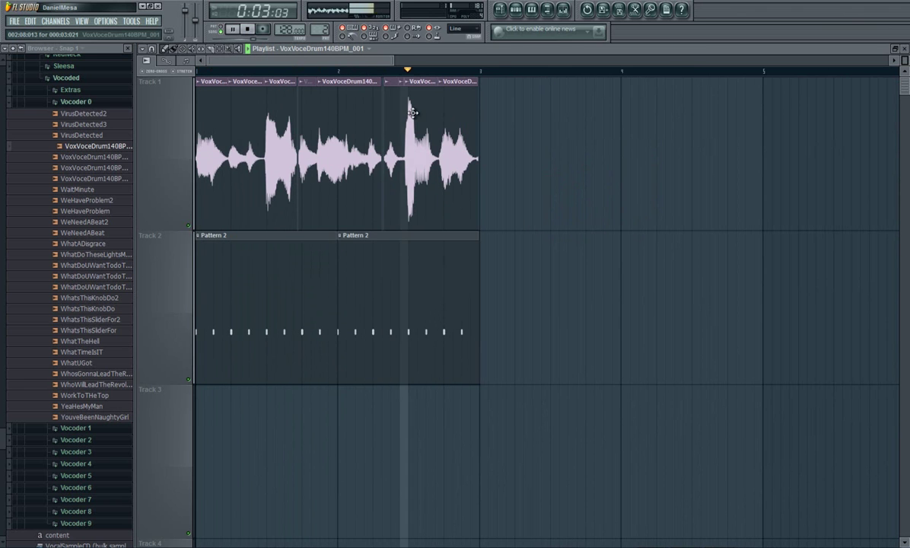
pyautogui.press('space')
pyautogui.moveTo(516, 344); pyautogui.dragTo(195, 315)
pyautogui.moveTo(258, 288); pyautogui.dragTo(549, 271)
pyautogui.rightClick(566, 283)
pyautogui.press('Delete')
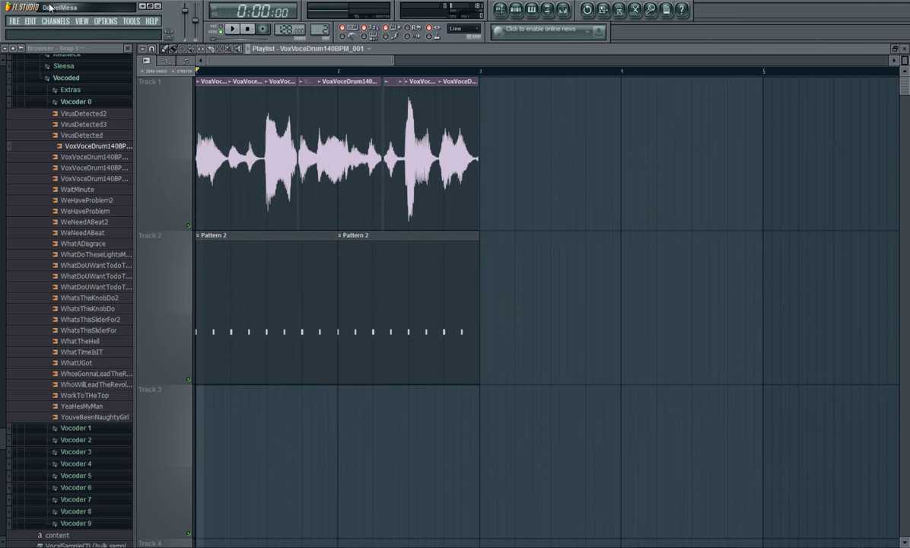
# Duplicate the two Pattern 2 clips on Track 2 and place the copies at the start of bar 3.
pyautogui.click(152, 49)
pyautogui.click(162, 75)
pyautogui.moveTo(509, 352); pyautogui.dragTo(223, 329)
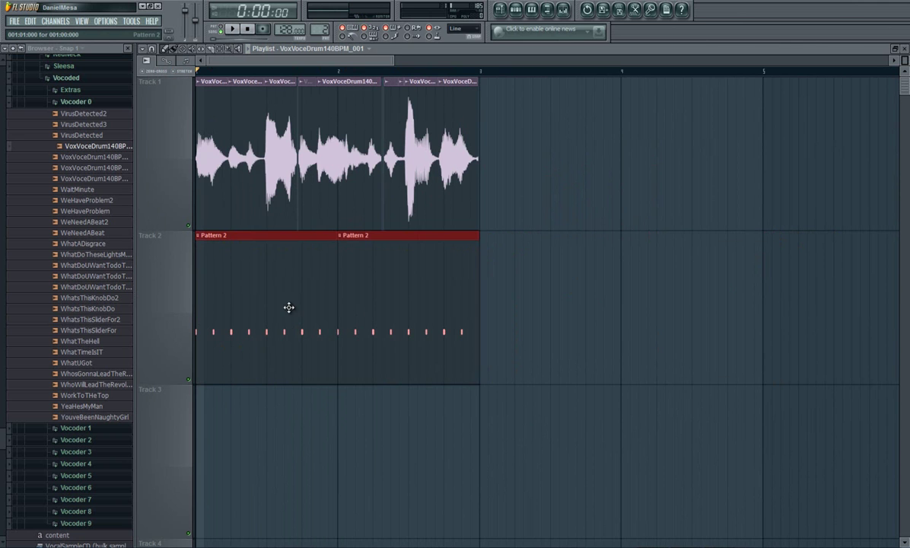
pyautogui.moveTo(285, 300); pyautogui.dragTo(554, 293)
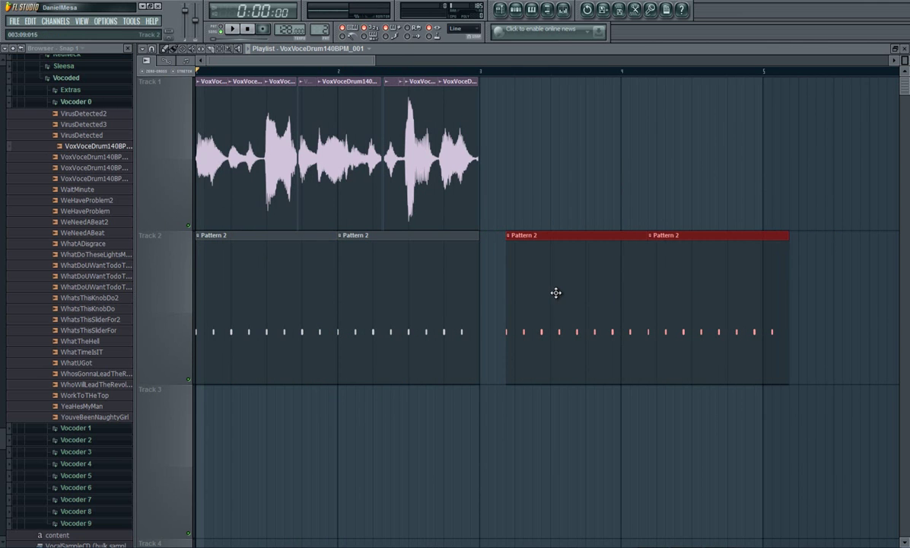
pyautogui.moveTo(556, 293); pyautogui.dragTo(527, 287)
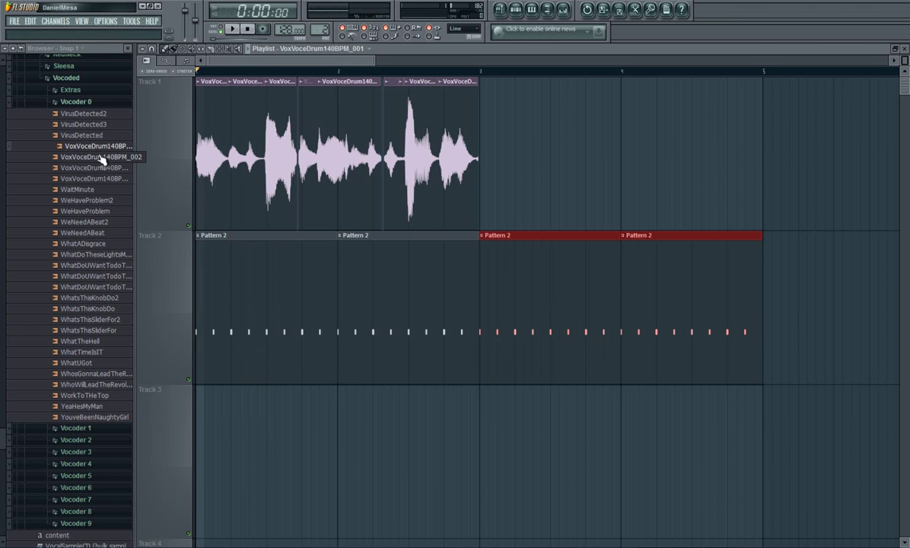
# Add the VoxVoceDrum140BPM_001 sample to Track 1 at bar 3 and fit it to the project tempo using the 75 to 150 range.
pyautogui.moveTo(106, 146); pyautogui.dragTo(579, 150)
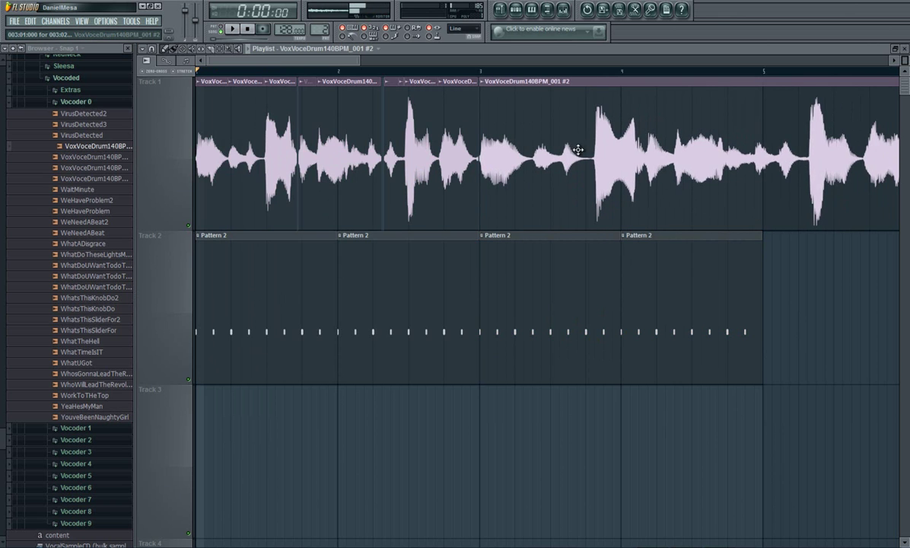
pyautogui.moveTo(338, 64); pyautogui.dragTo(358, 75)
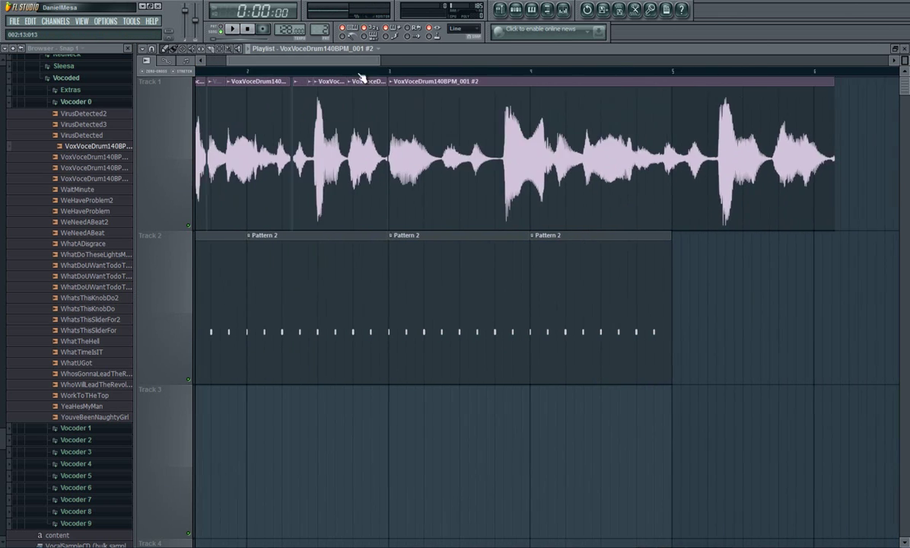
pyautogui.click(395, 86)
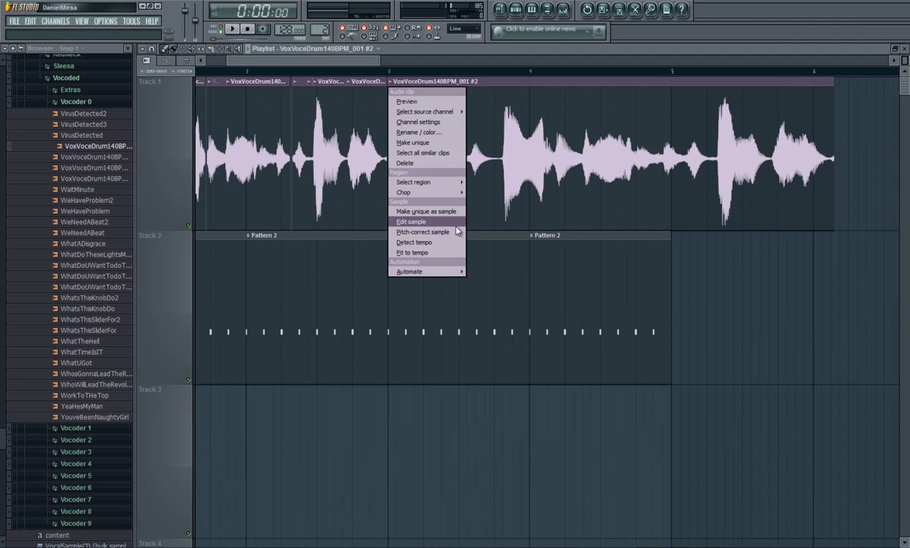
pyautogui.click(423, 253)
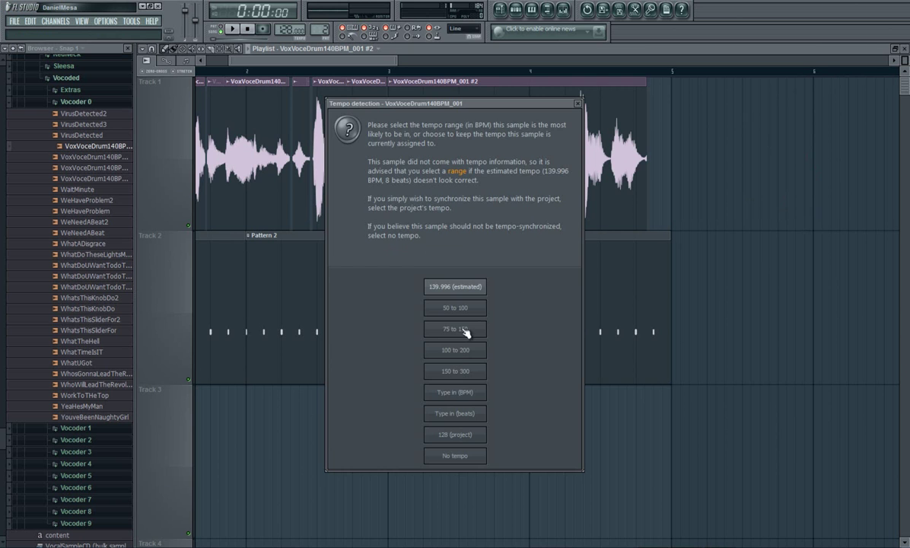
pyautogui.click(462, 330)
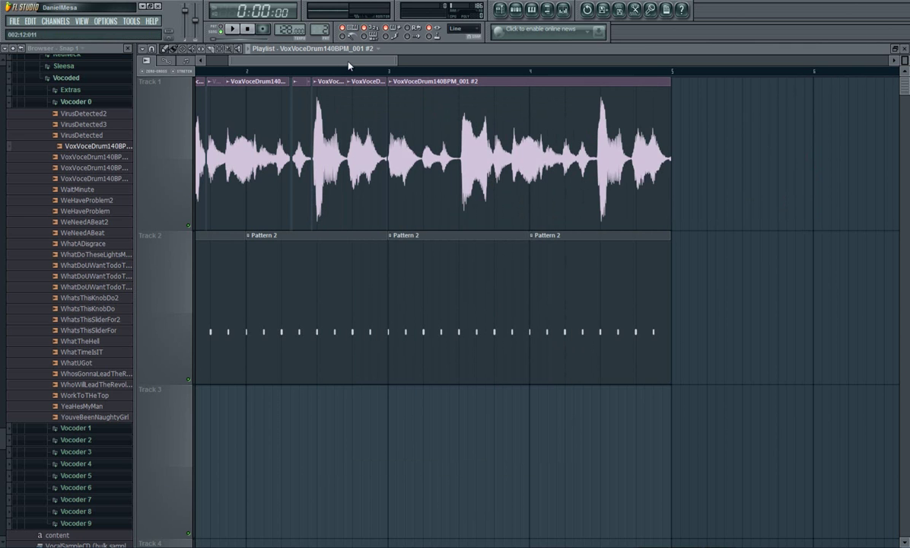
# Play the arrangement to compare the sliced vocal in bars 1 and 2 with the unsliced clip in bars 3 and 4.
pyautogui.moveTo(347, 64); pyautogui.dragTo(238, 65)
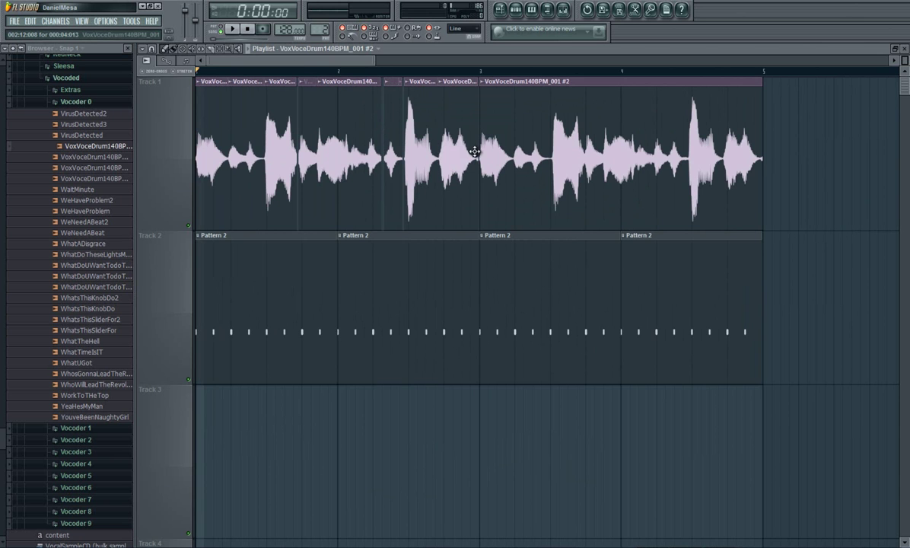
pyautogui.doubleClick(450, 135)
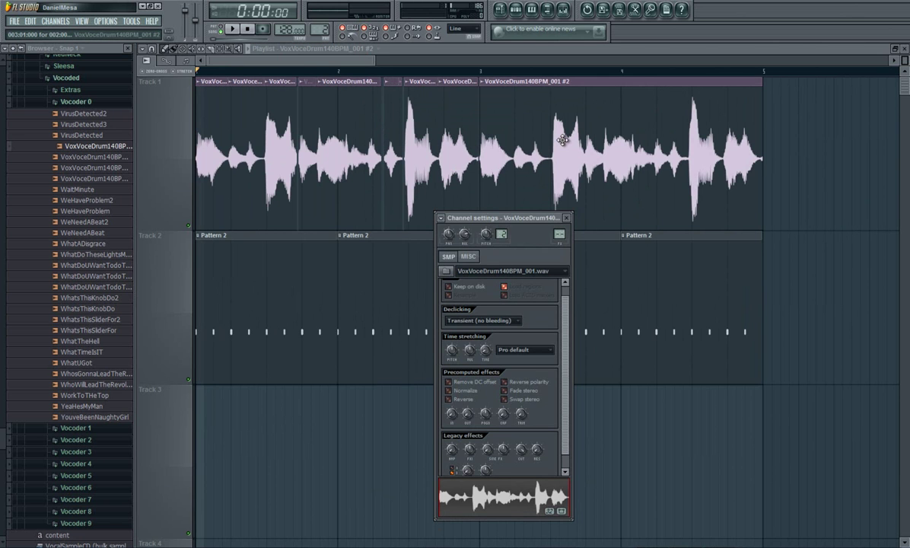
pyautogui.press('space')
pyautogui.moveTo(294, 63); pyautogui.dragTo(332, 70)
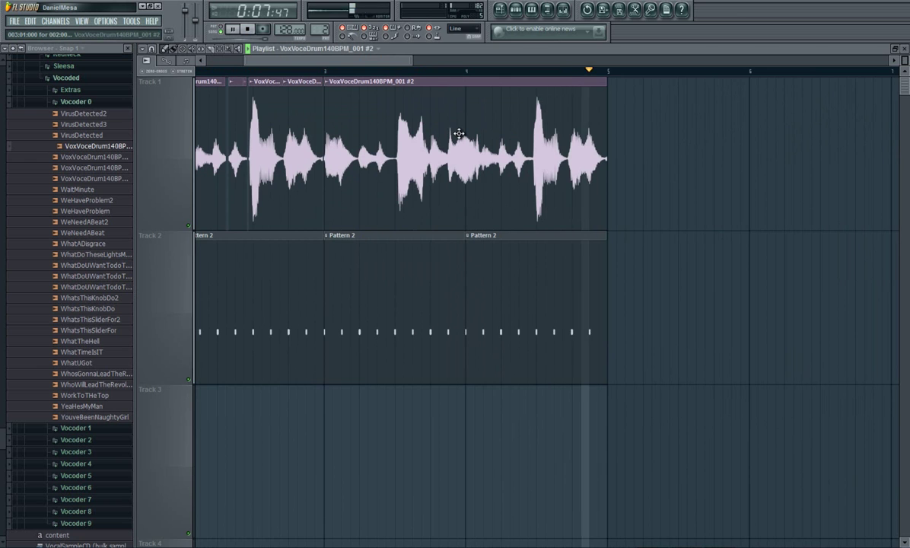
pyautogui.moveTo(349, 61)
pyautogui.mouseDown()
pyautogui.moveTo(285, 59)
pyautogui.moveTo(361, 64)
pyautogui.mouseUp()
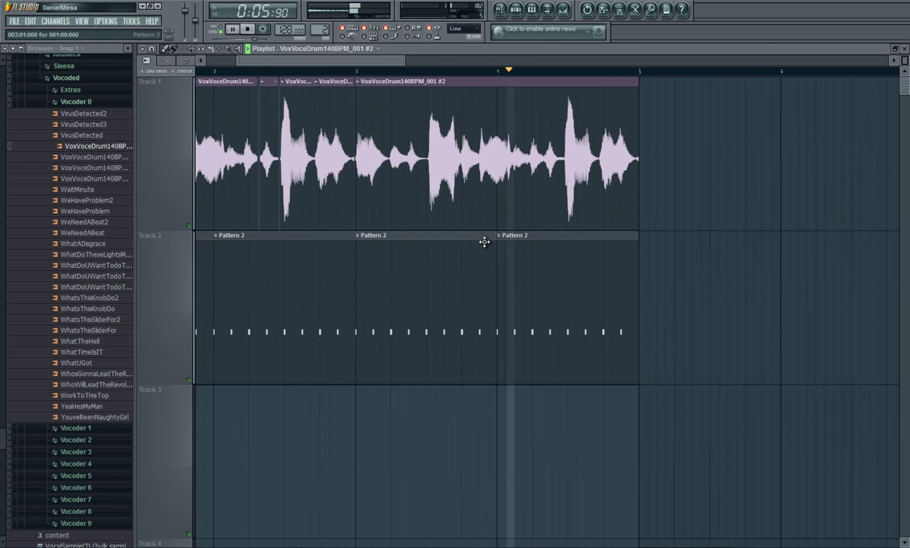
pyautogui.press('space')
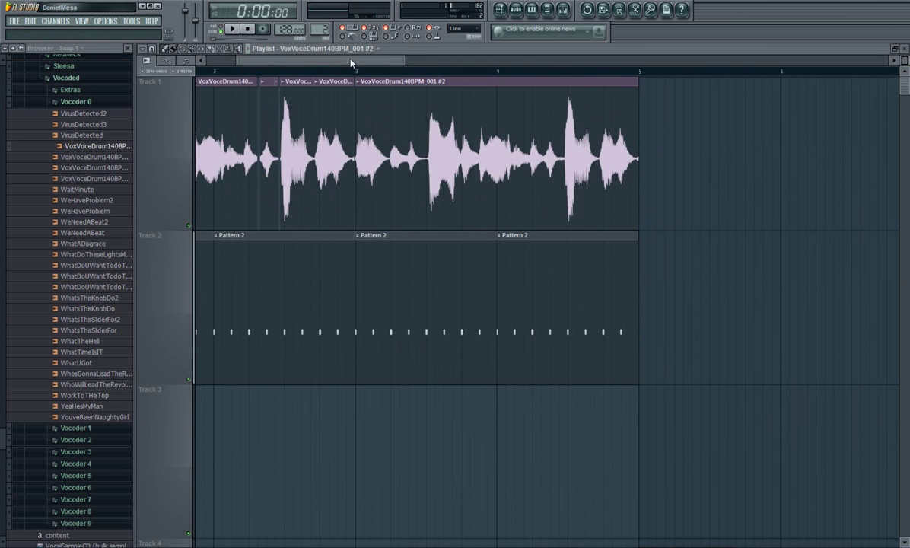
# Move the unsliced vocal clip and the two copied Pattern 2 clips one bar later, starting at bar 4.
pyautogui.moveTo(344, 61); pyautogui.dragTo(203, 61)
pyautogui.moveTo(563, 150); pyautogui.dragTo(695, 150)
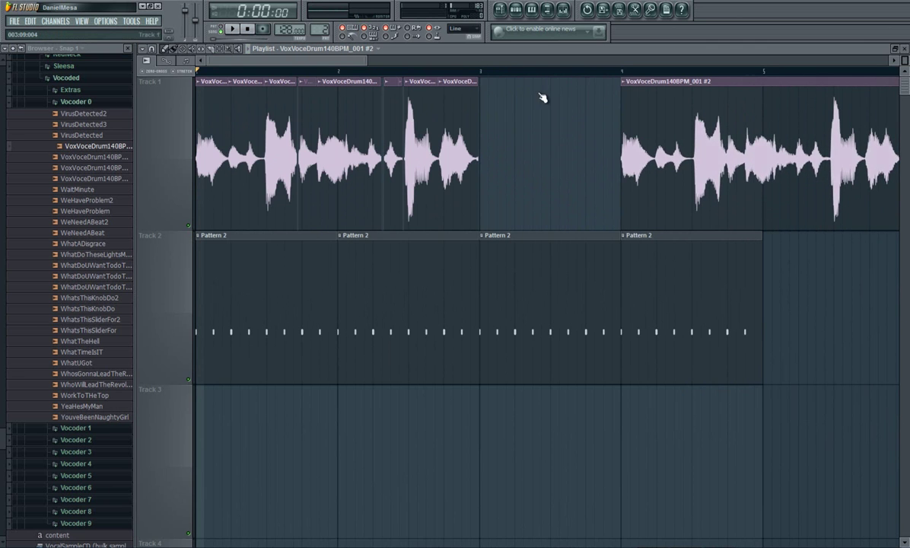
pyautogui.moveTo(341, 65); pyautogui.dragTo(402, 63)
pyautogui.moveTo(365, 274); pyautogui.dragTo(565, 277)
pyautogui.moveTo(298, 285); pyautogui.dragTo(436, 283)
# Play the unsliced vocal clip repeatedly from bar 4 and check its loud syllables against the drum hits.
pyautogui.moveTo(303, 62); pyautogui.dragTo(229, 74)
pyautogui.press('space')
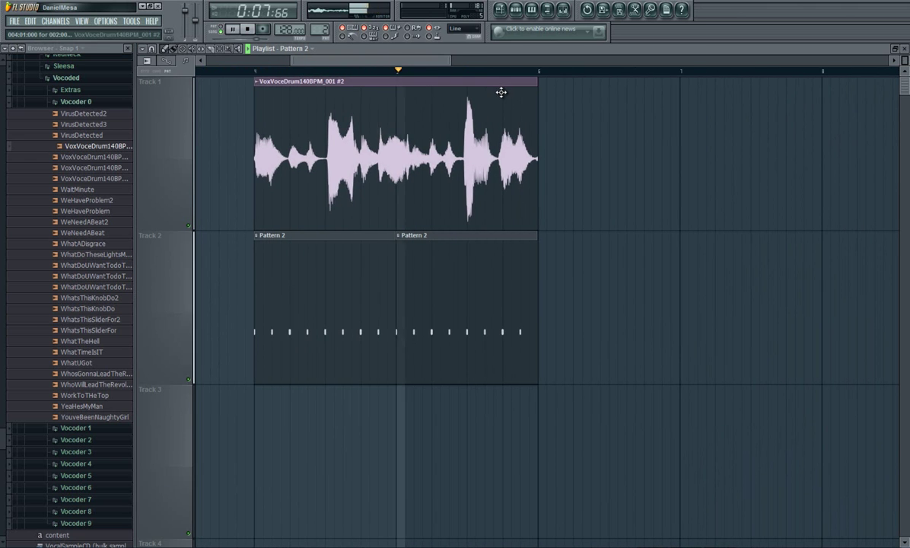
pyautogui.press('space')
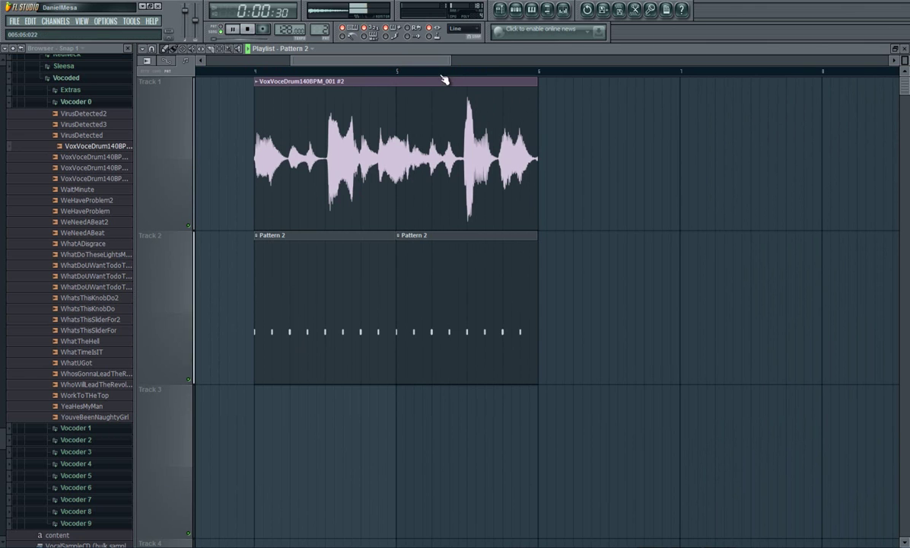
pyautogui.press('space')
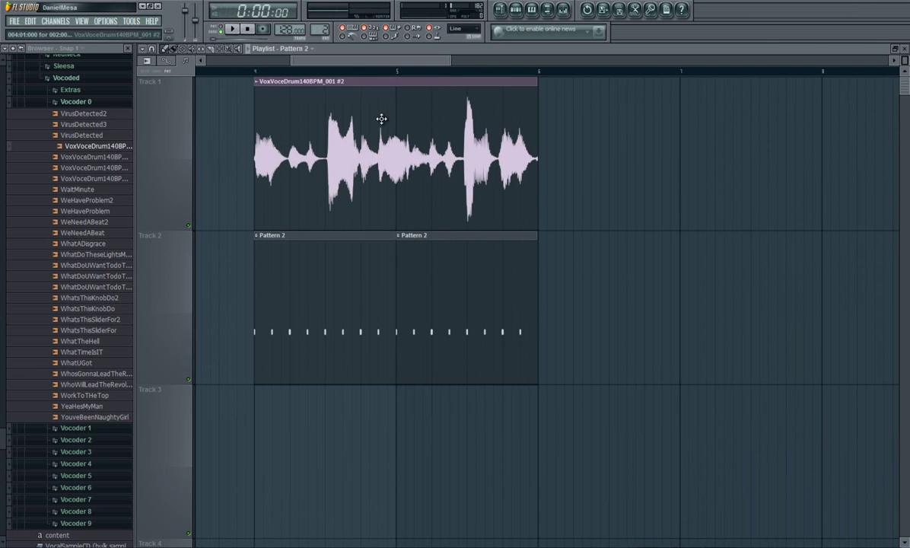
pyautogui.click(251, 72)
pyautogui.press('space')
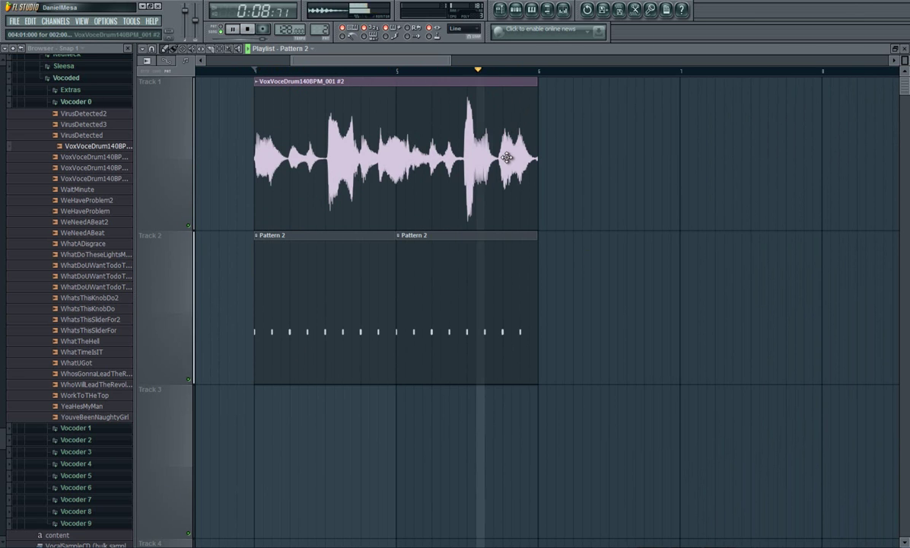
pyautogui.press('space')
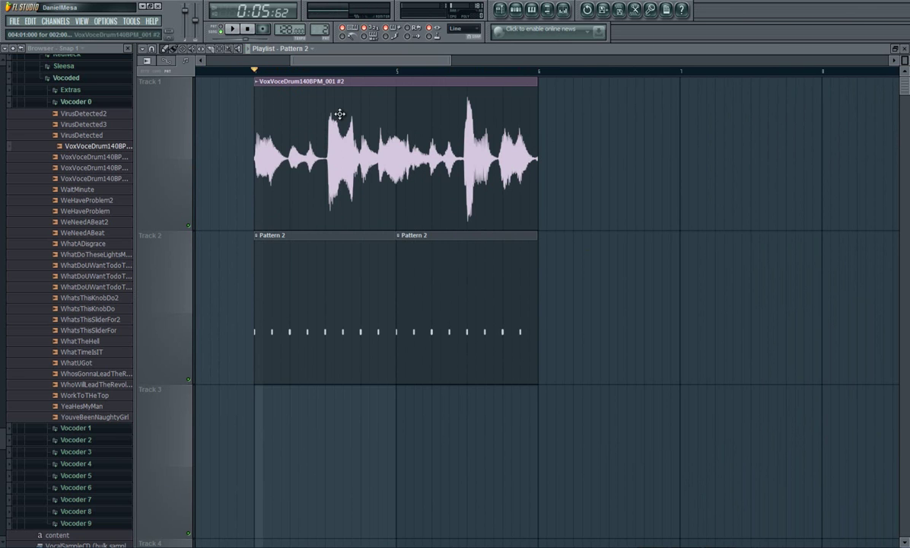
pyautogui.press('space')
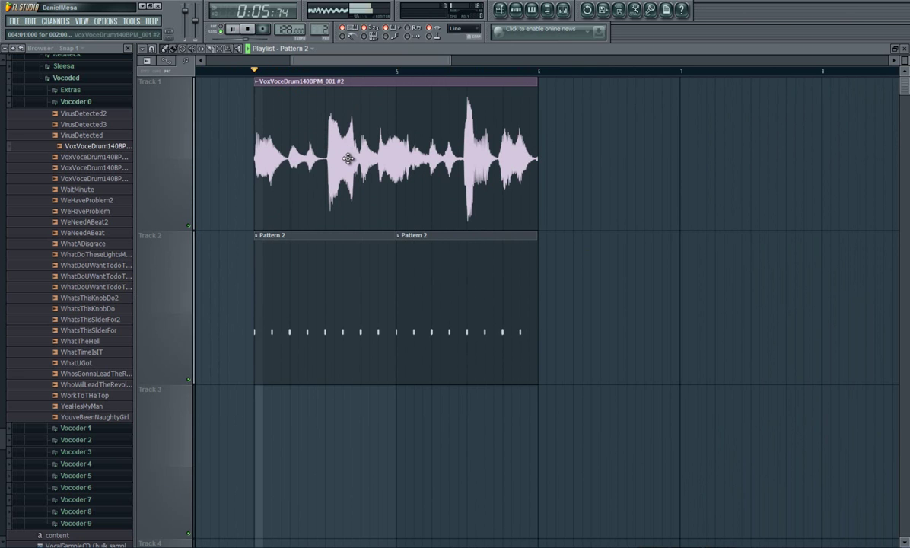
pyautogui.press('space')
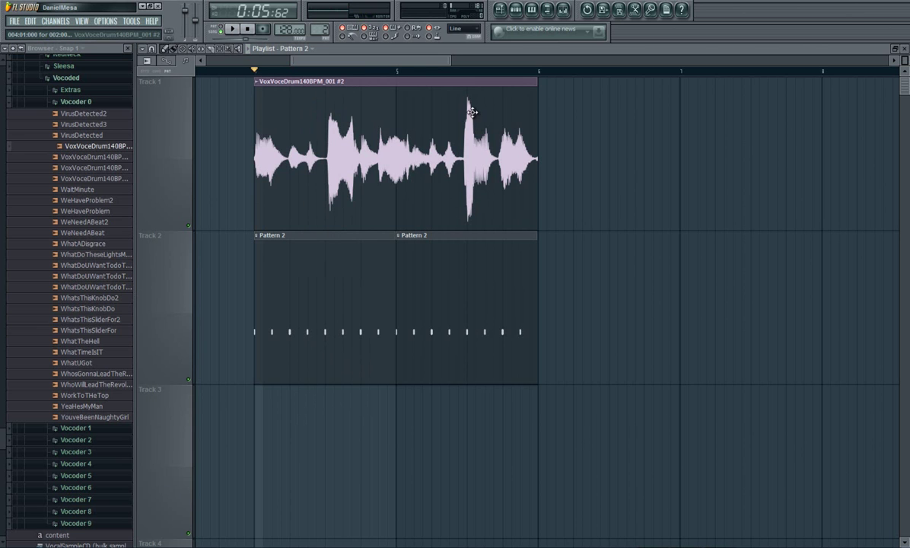
pyautogui.press('space')
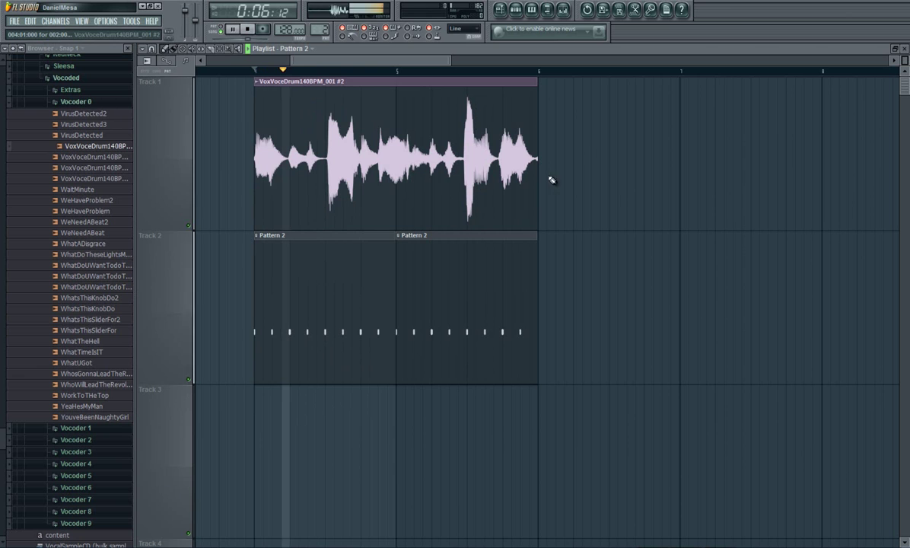
pyautogui.press('space')
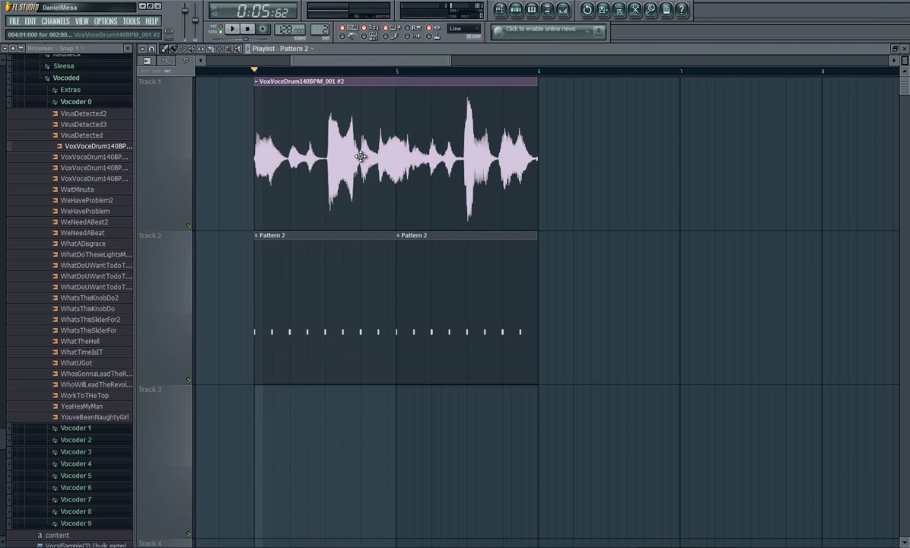
pyautogui.press('space')
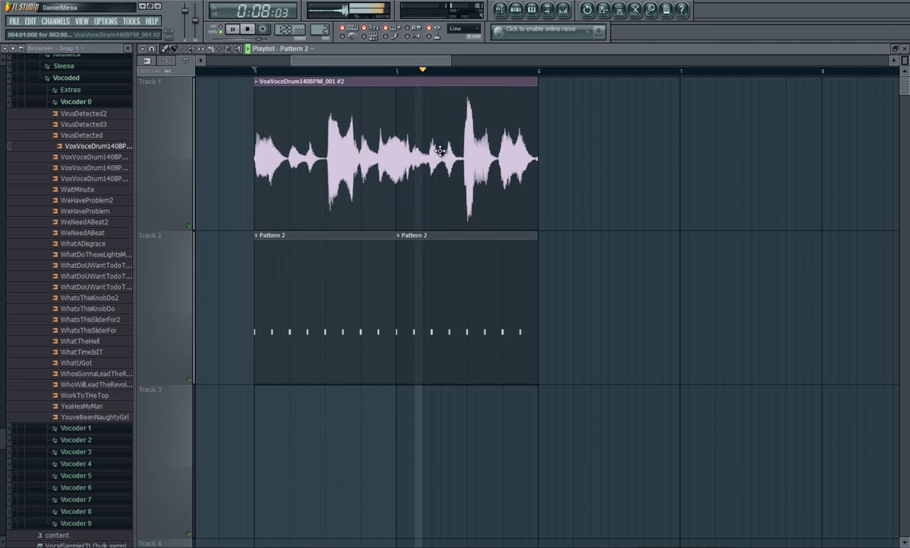
pyautogui.press('space')
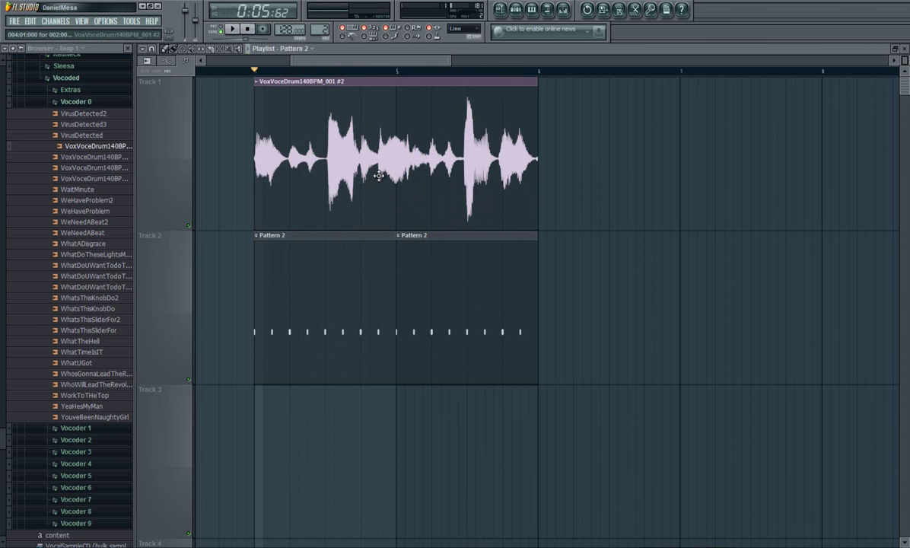
pyautogui.press('space')
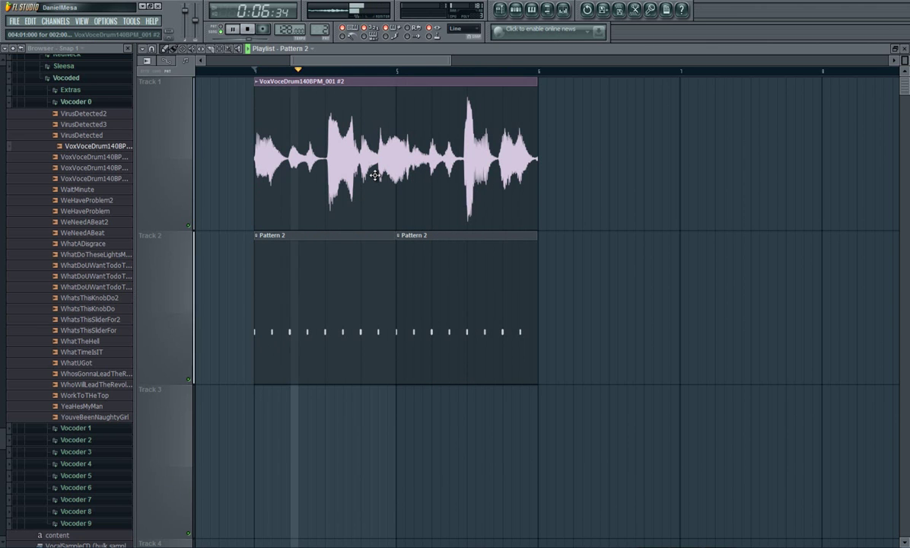
# Play the sliced vocal in bars 1 and 2 and check its syllable timing against the drum hits.
pyautogui.moveTo(373, 60); pyautogui.dragTo(192, 61)
pyautogui.press('space')
pyautogui.click(253, 72)
pyautogui.press('space')
pyautogui.press('space')
pyautogui.click(247, 30)
pyautogui.press('space')
pyautogui.press('space')
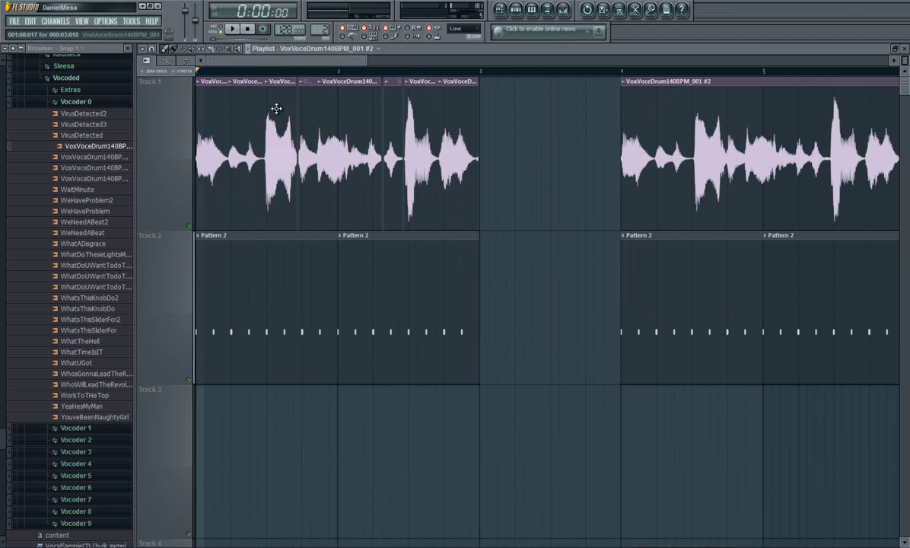
# Play both vocals around the first loud syllable, comparing the sliced clip in bar 1 with the unsliced clip in bar 4.
pyautogui.click(266, 79)
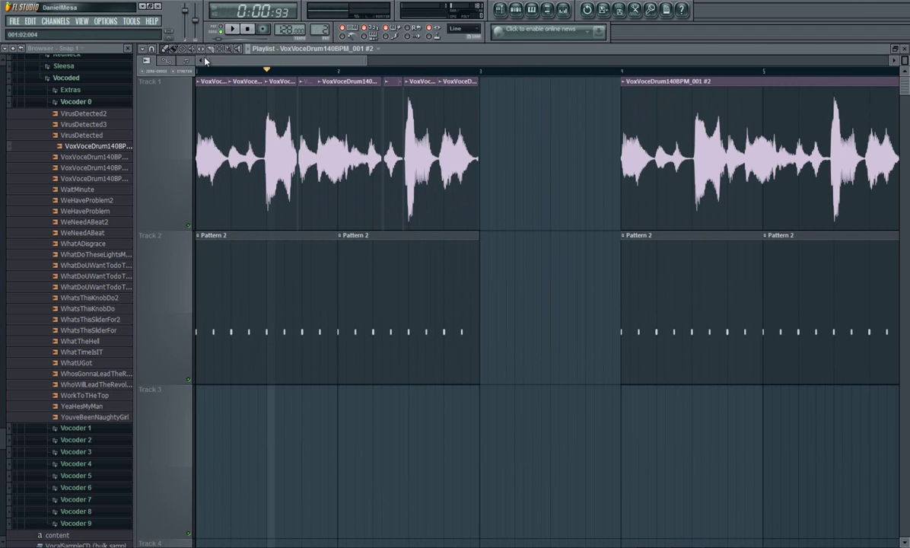
pyautogui.moveTo(270, 83); pyautogui.dragTo(295, 293)
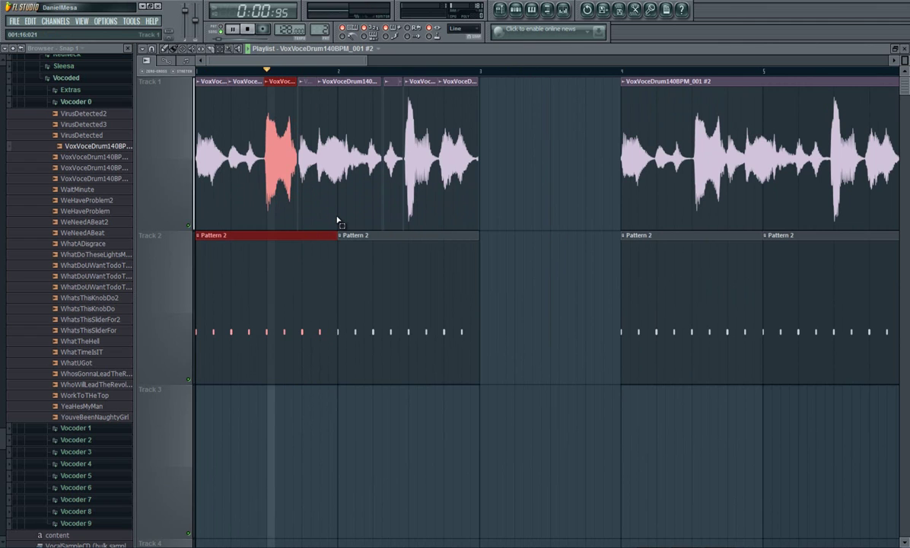
pyautogui.moveTo(288, 63); pyautogui.dragTo(384, 89)
pyautogui.click(361, 81)
pyautogui.press('space')
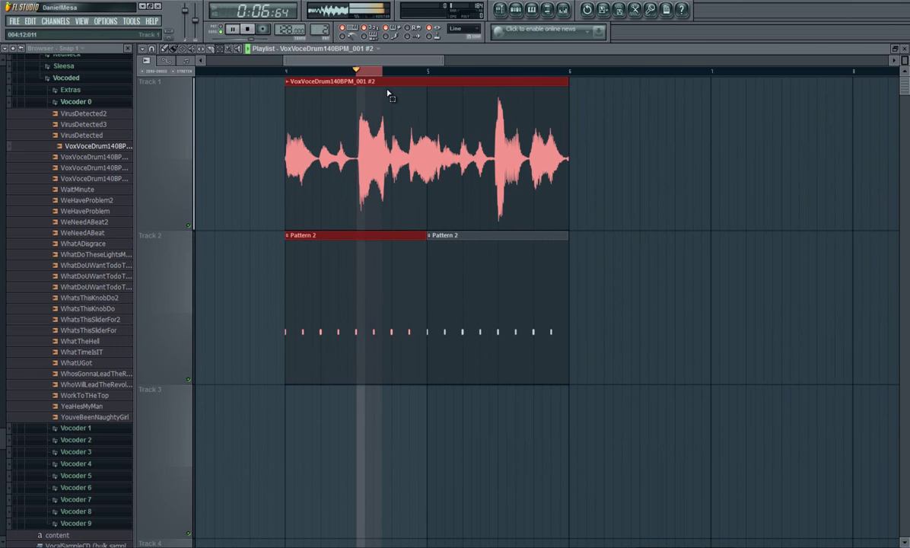
pyautogui.press('space')
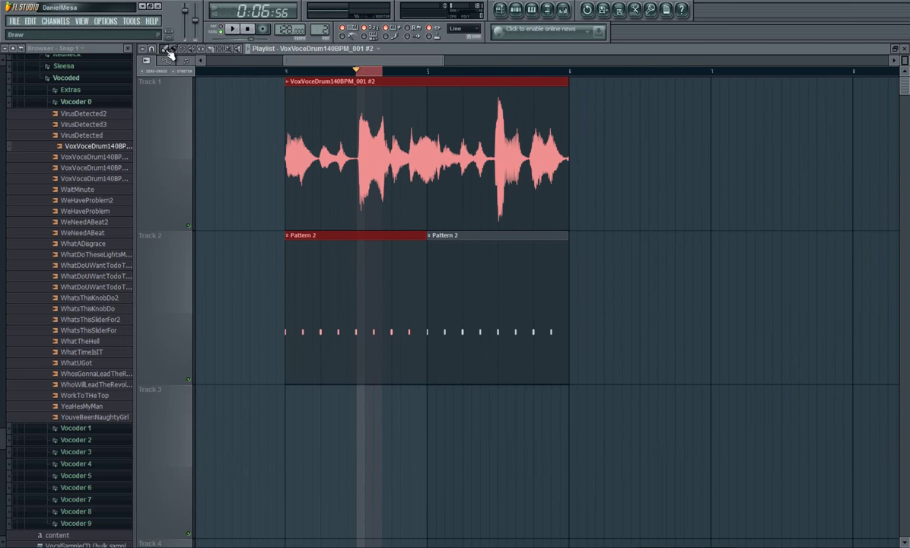
pyautogui.click(366, 73)
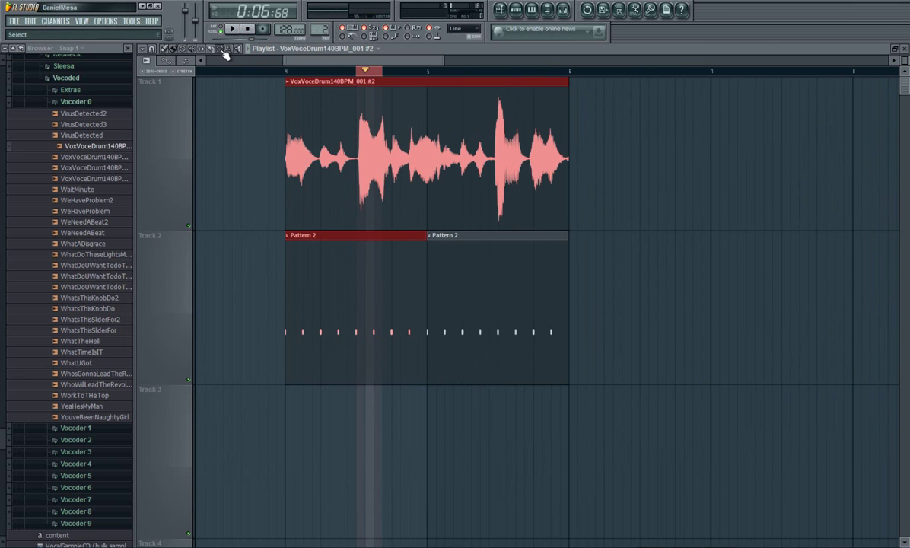
pyautogui.hotkey('ctrl', 'd')
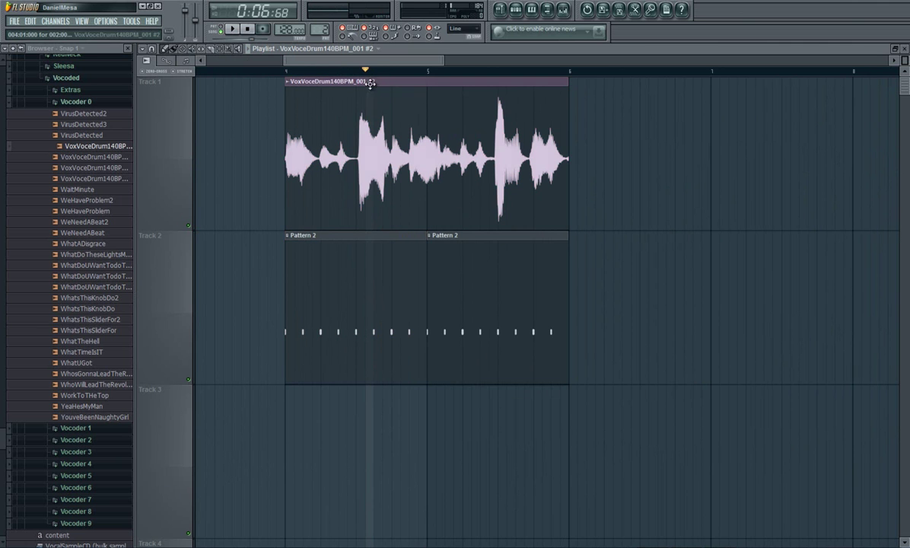
# Play the unsliced clip repeatedly from just before its first loud syllable and compare that syllable with the drum hit.
pyautogui.click(344, 74)
pyautogui.press('space')
pyautogui.press('space')
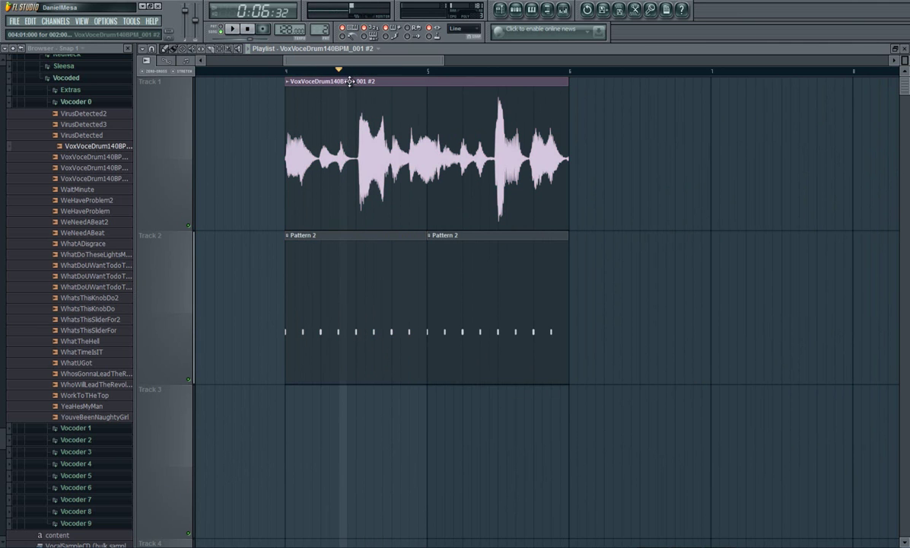
pyautogui.press('space')
pyautogui.press('space')
pyautogui.press('space')
pyautogui.press('space')
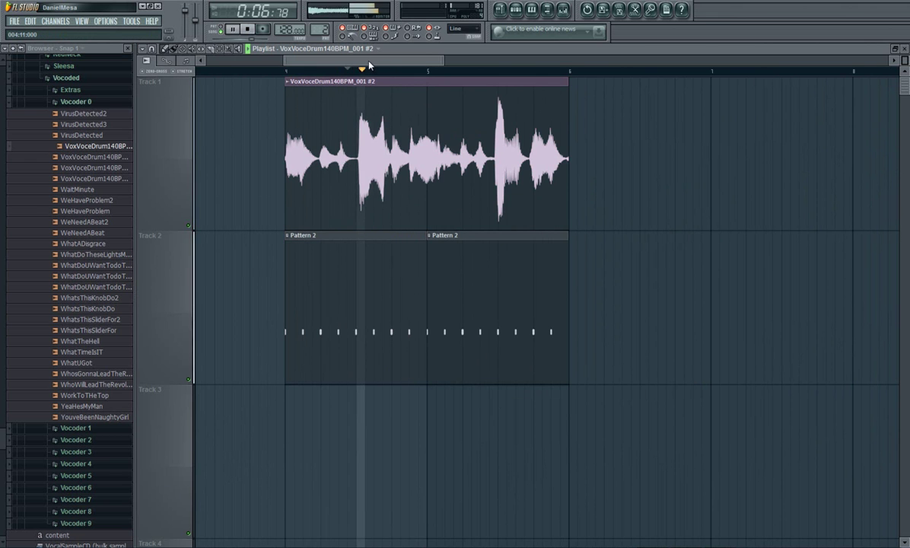
# Play the sliced vocal from just before its first loud syllable and check that syllable's timing against the drum hit.
pyautogui.moveTo(369, 61); pyautogui.dragTo(230, 63)
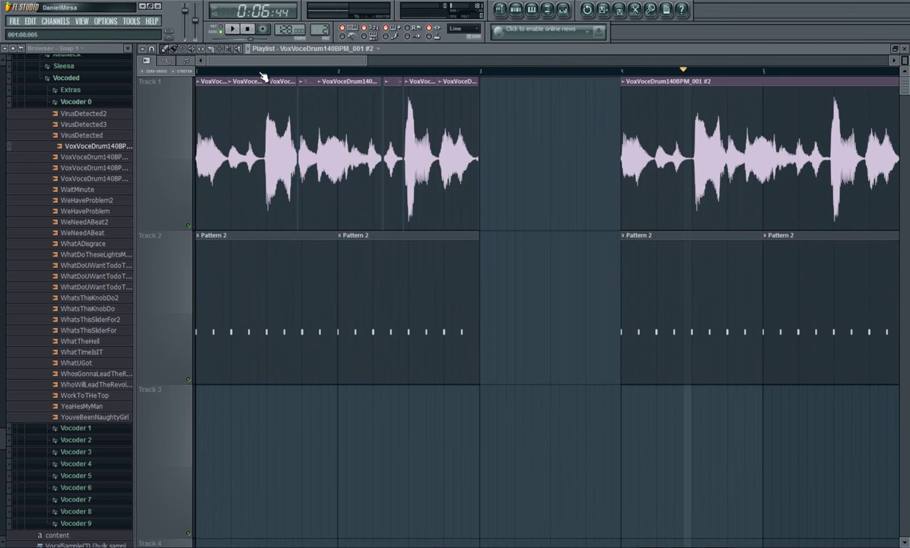
pyautogui.click(263, 74)
pyautogui.press('space')
pyautogui.press('space')
pyautogui.moveTo(367, 64)
pyautogui.mouseDown()
pyautogui.moveTo(249, 60)
pyautogui.moveTo(324, 62)
pyautogui.moveTo(354, 74)
pyautogui.mouseUp()
pyautogui.press('space')
pyautogui.press('space')
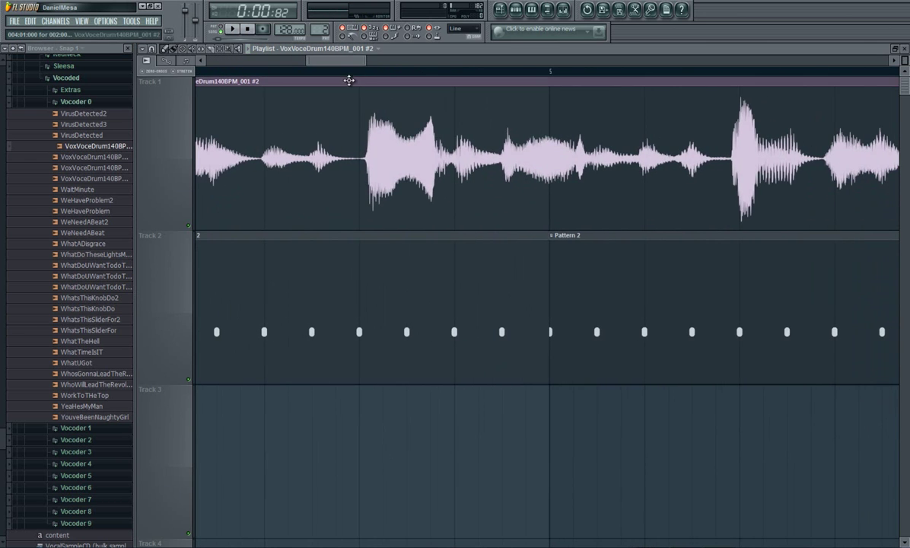
# Examine the unsliced clip's first loud syllable up close and play it against the drum hit in bar 4.
pyautogui.click(338, 72)
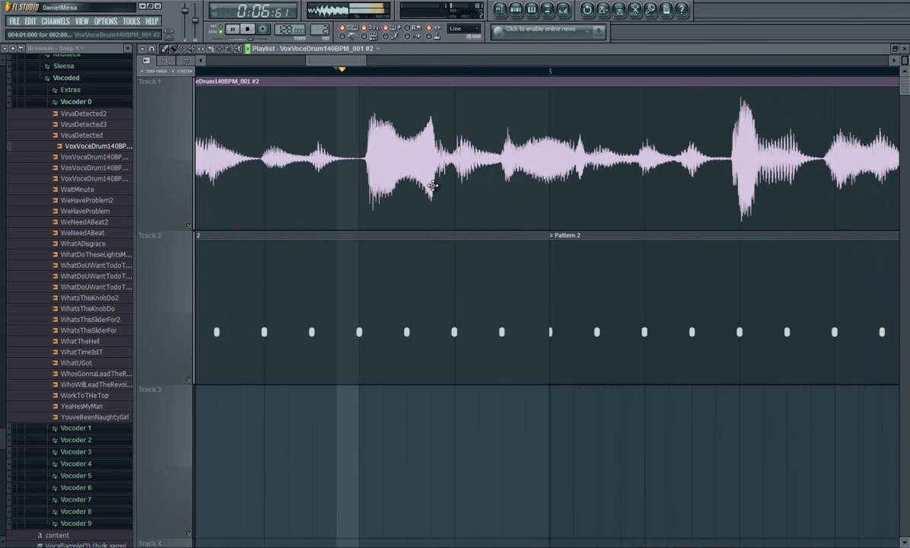
pyautogui.moveTo(368, 64); pyautogui.dragTo(312, 67)
pyautogui.moveTo(370, 59); pyautogui.dragTo(530, 68)
pyautogui.click(249, 31)
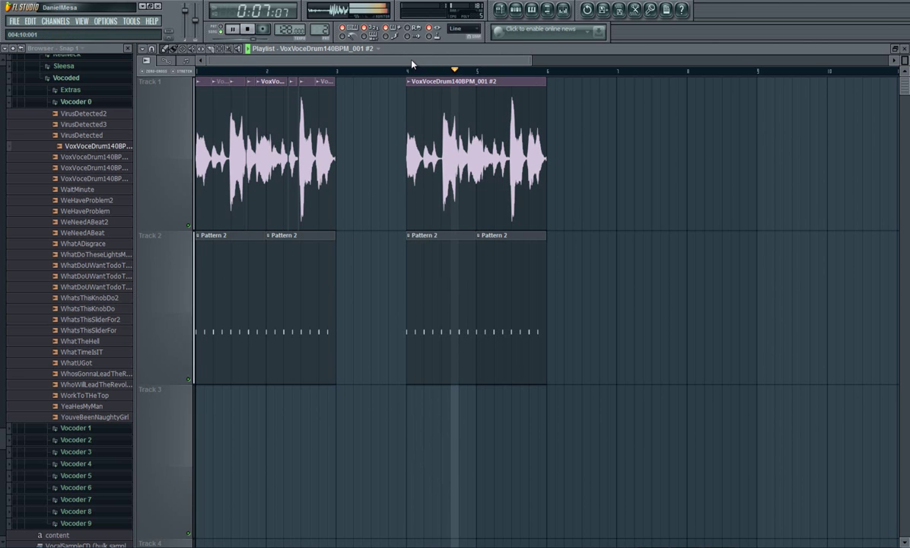
# Stop playback and delete the unsliced vocal clip and the two Pattern 2 clips in bars 4 and 5.
pyautogui.press('space')
pyautogui.rightClick(470, 142)
pyautogui.rightClick(500, 293)
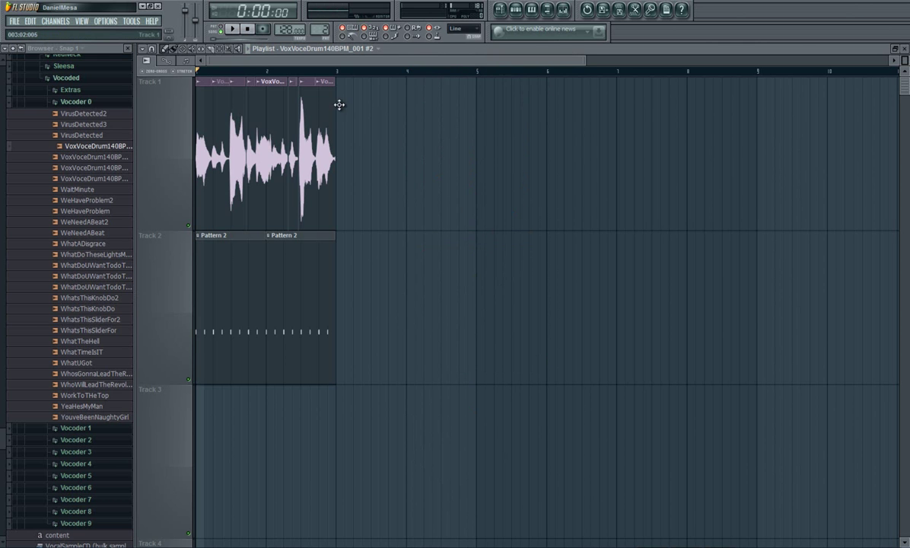
pyautogui.moveTo(585, 61); pyautogui.dragTo(401, 79)
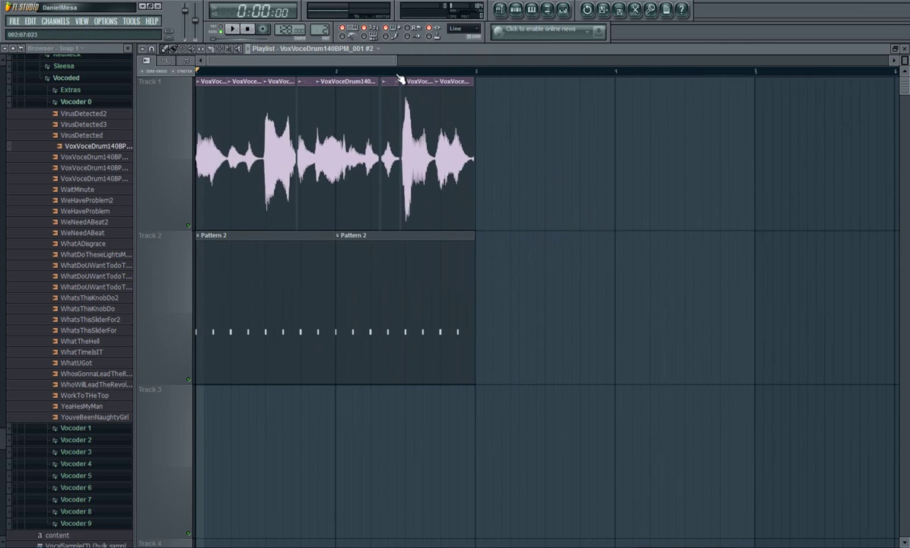
pyautogui.moveTo(301, 61)
pyautogui.mouseDown()
pyautogui.moveTo(396, 65)
pyautogui.moveTo(232, 70)
pyautogui.moveTo(394, 79)
pyautogui.moveTo(358, 66)
pyautogui.moveTo(308, 67)
pyautogui.mouseUp()
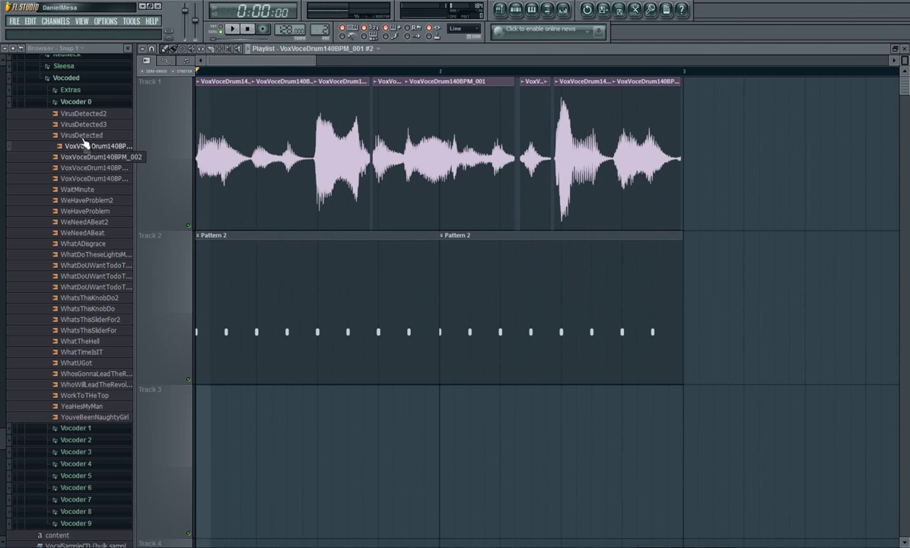
# Find the Gnome folder's vocal samples in the browser and delete all sliced vocal clips from Track 1.
pyautogui.scroll(3, 89, 161)
pyautogui.scroll(10, 108, 205)
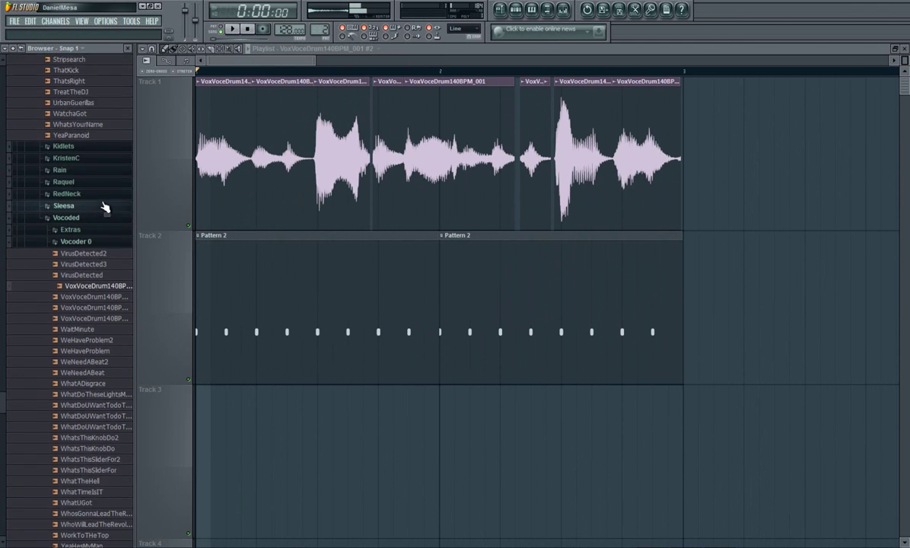
pyautogui.scroll(20, 113, 222)
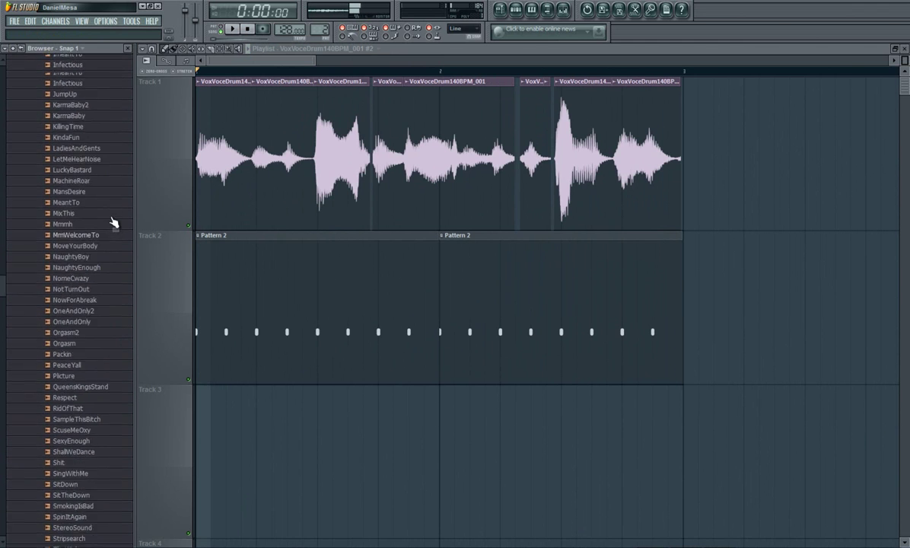
pyautogui.scroll(2, 113, 222)
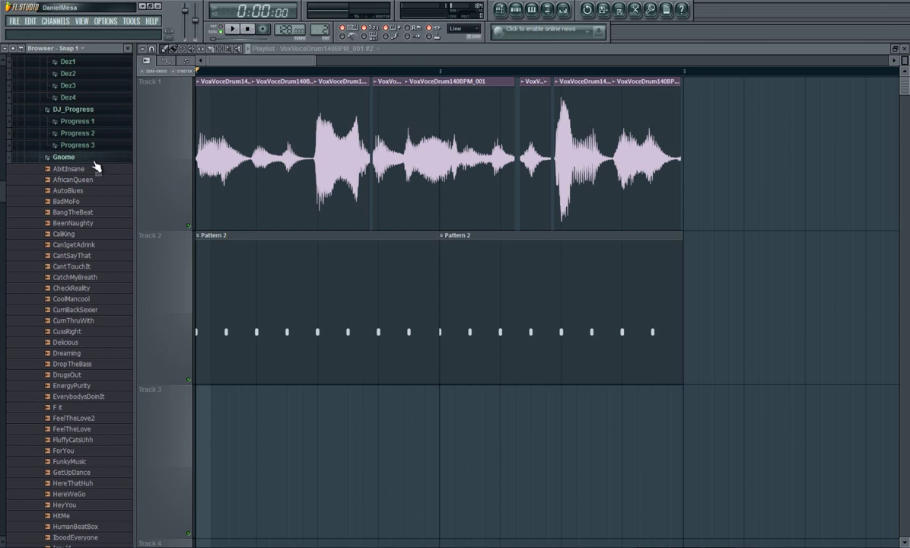
pyautogui.scroll(-1, 106, 167)
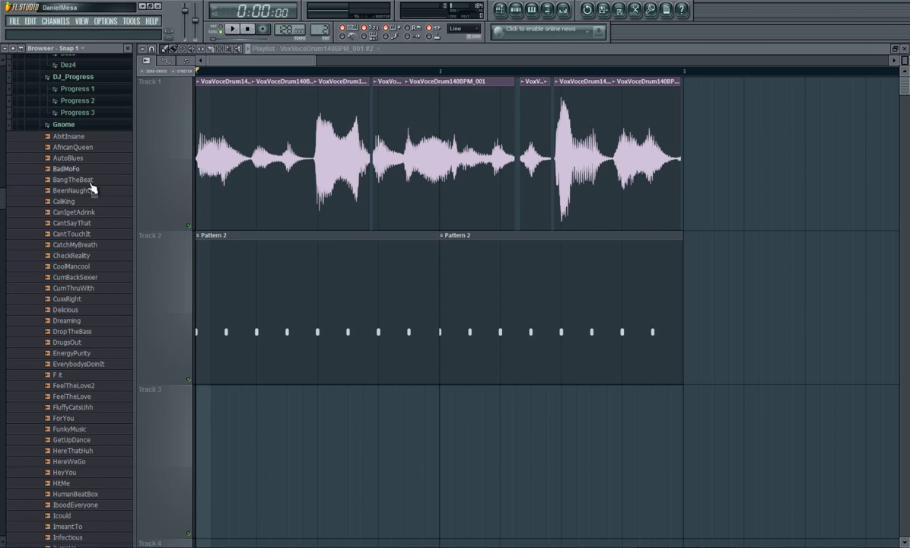
pyautogui.moveTo(223, 154); pyautogui.dragTo(672, 134)
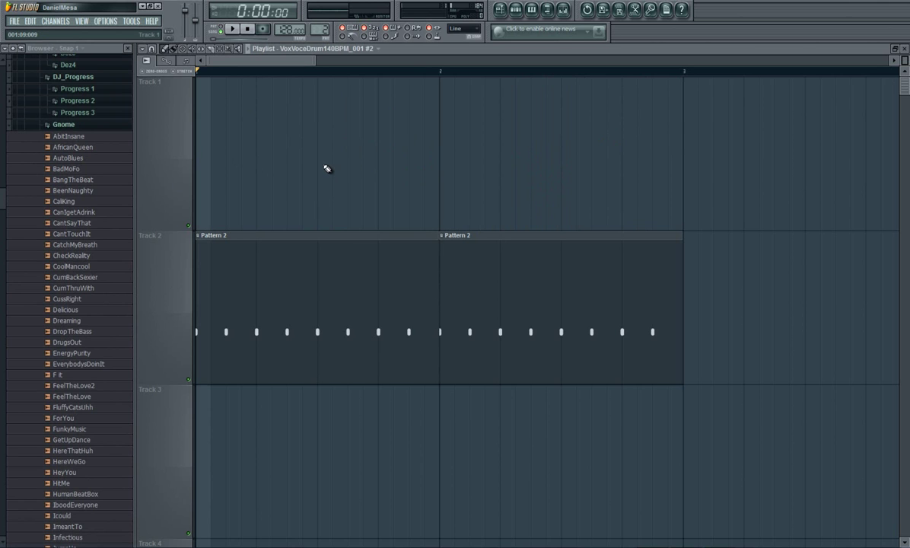
# Preview the AutoBlues, BadMoFo and BangTheBeat samples, and place BangTheBeat at the start of Track 1.
pyautogui.click(93, 158)
pyautogui.click(91, 169)
pyautogui.click(91, 179)
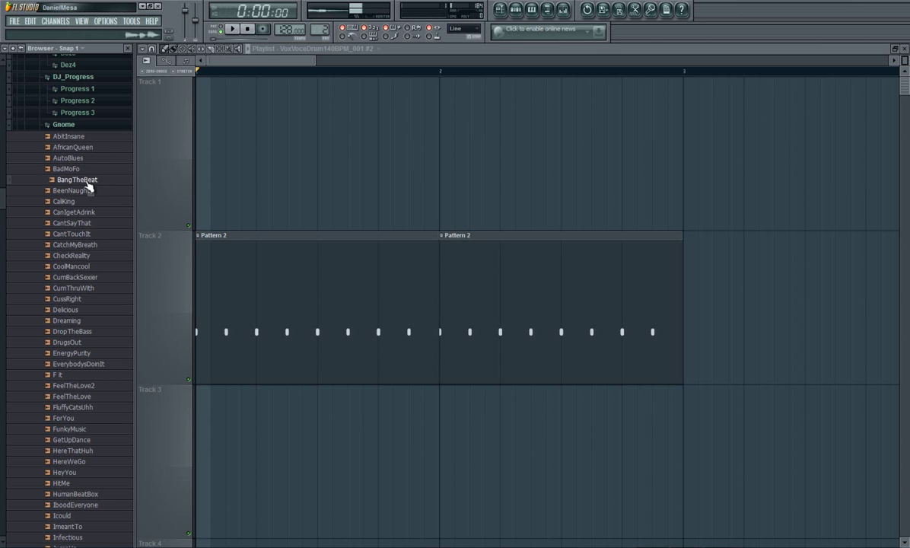
pyautogui.moveTo(88, 186); pyautogui.dragTo(241, 151)
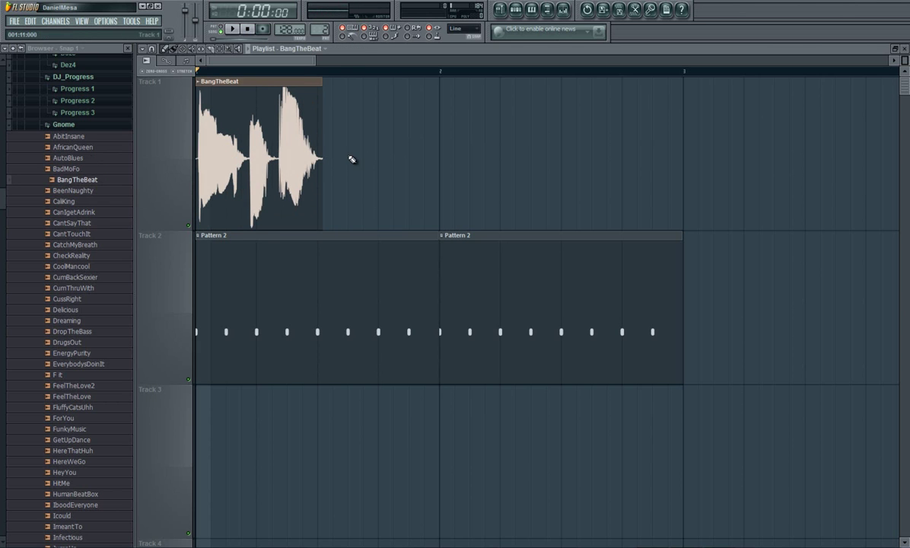
# Play the BangTheBeat clip with the drums several times and check its words against the drum hits.
pyautogui.moveTo(314, 62); pyautogui.dragTo(243, 62)
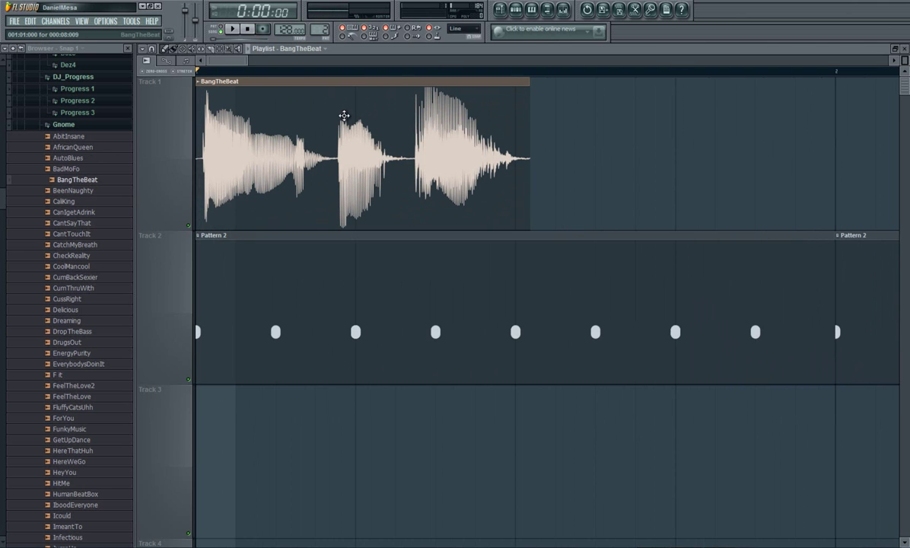
pyautogui.press('space')
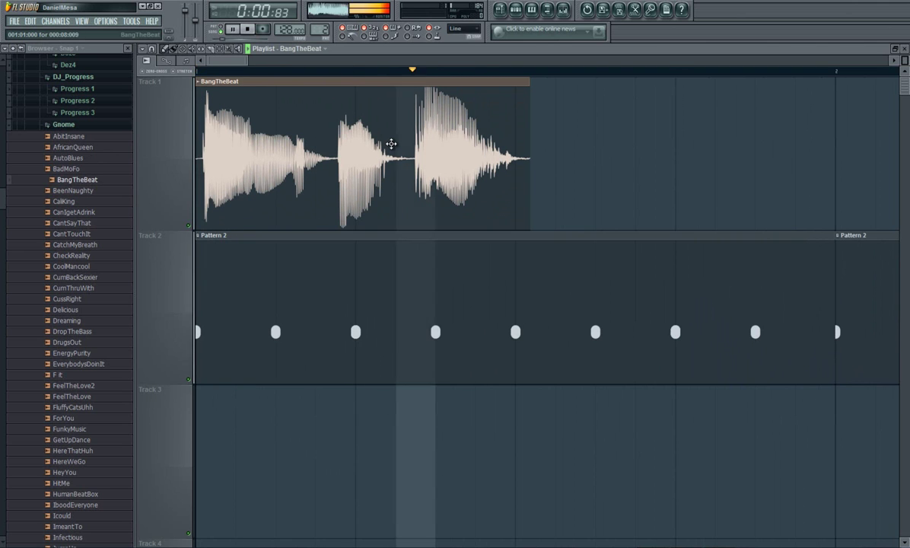
pyautogui.press('space')
pyautogui.click(592, 158)
pyautogui.rightClick(683, 163)
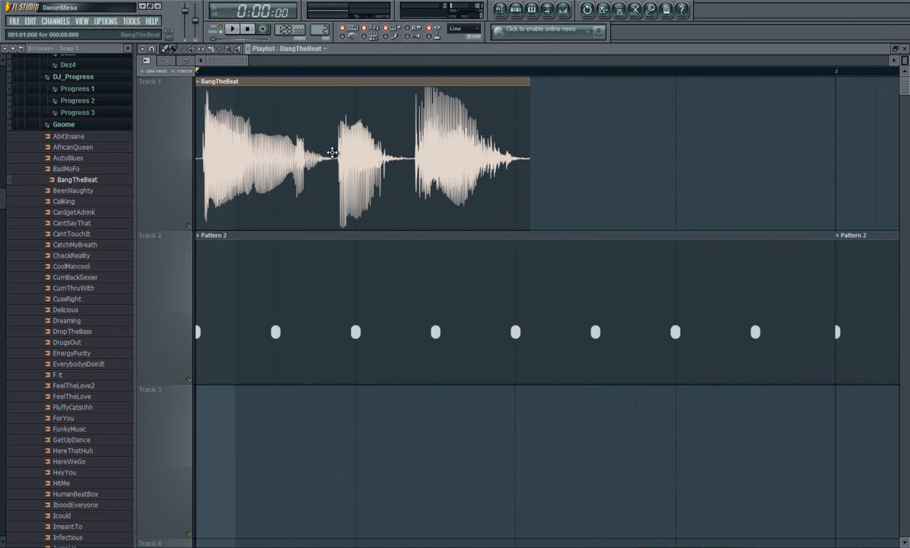
pyautogui.doubleClick(310, 140)
pyautogui.press('space')
pyautogui.press('space')
pyautogui.press('space')
pyautogui.press('space')
# Move the BangTheBeat clip to beat 3 of bar 1, add a copy at beat 3 of bar 2, and play both.
pyautogui.moveTo(341, 151); pyautogui.dragTo(605, 165)
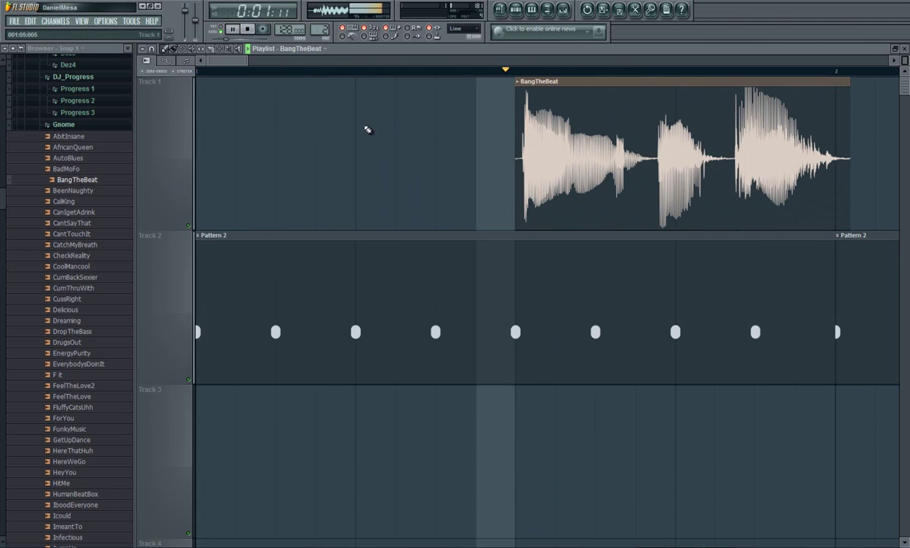
pyautogui.moveTo(237, 61); pyautogui.dragTo(324, 66)
pyautogui.click(412, 181)
pyautogui.moveTo(261, 62); pyautogui.dragTo(274, 64)
pyautogui.moveTo(395, 183); pyautogui.dragTo(460, 183)
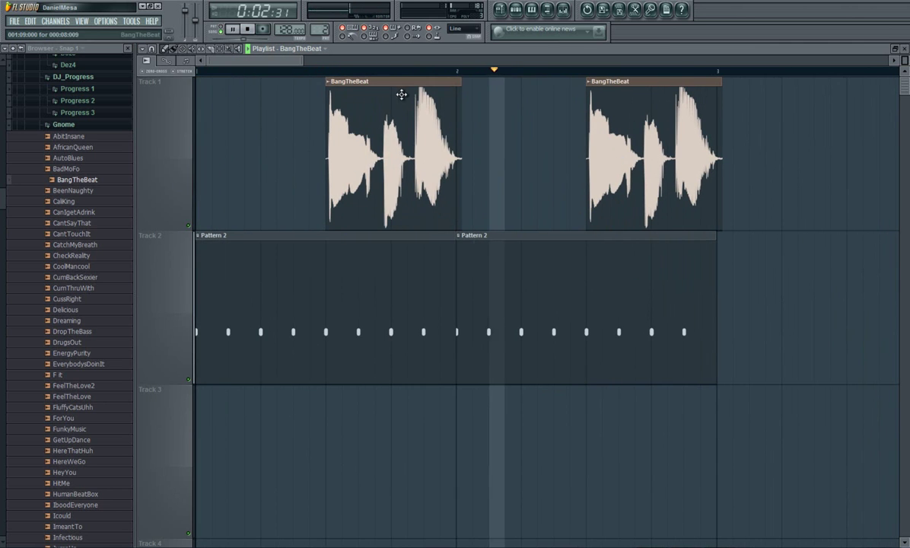
pyautogui.press('space')
# Slice the bar 2 BangTheBeat clip where its first word begins and delete the silent lead-in.
pyautogui.moveTo(291, 62); pyautogui.dragTo(271, 65)
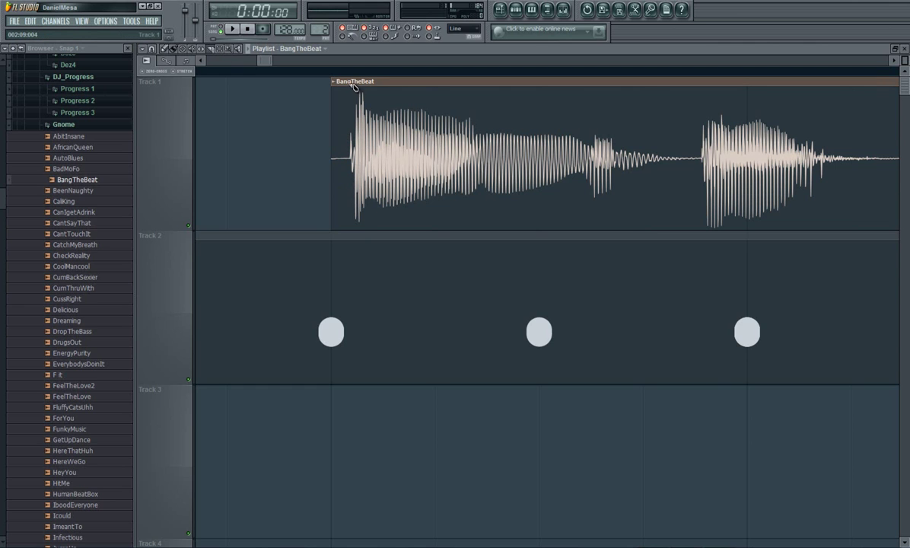
pyautogui.click(145, 47)
pyautogui.click(167, 94)
pyautogui.moveTo(353, 201)
pyautogui.mouseDown()
pyautogui.moveTo(343, 234)
pyautogui.moveTo(362, 234)
pyautogui.moveTo(354, 242)
pyautogui.mouseUp()
pyautogui.click(164, 51)
pyautogui.rightClick(337, 131)
pyautogui.moveTo(273, 61); pyautogui.dragTo(232, 65)
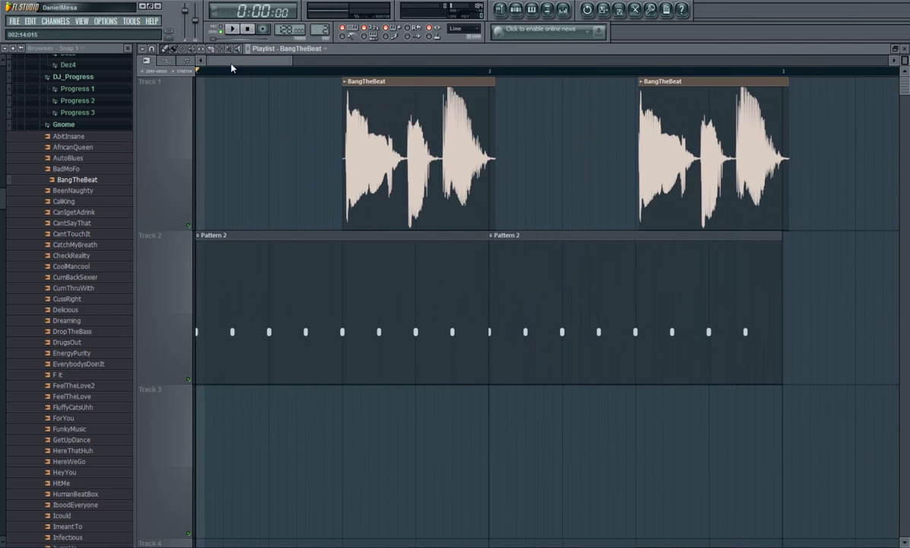
# Move the trimmed BangTheBeat clip to the start of bar 1 and delete the untrimmed clip at beat 3.
pyautogui.moveTo(682, 166); pyautogui.dragTo(247, 150)
pyautogui.rightClick(378, 156)
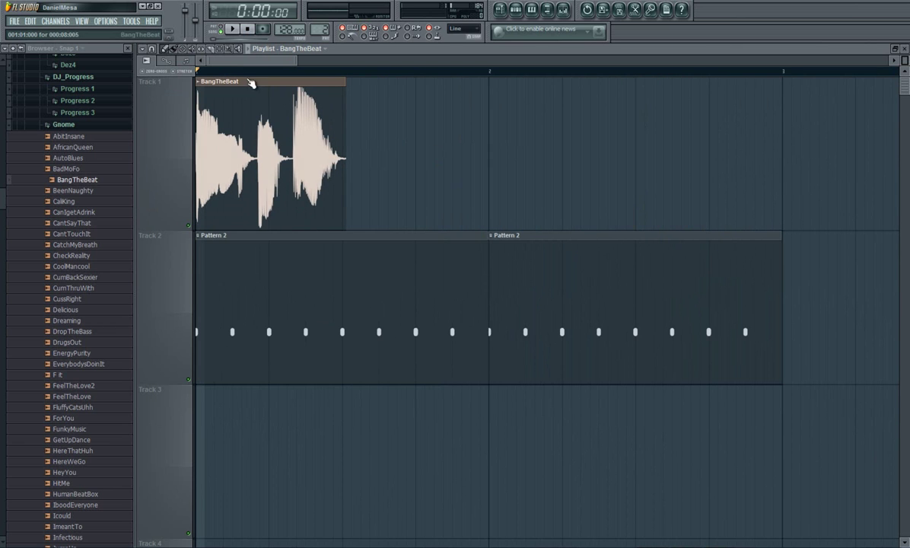
pyautogui.click(249, 31)
# Play the trimmed BangTheBeat clip with the drums and place a copy at the start of bar 2.
pyautogui.press('space')
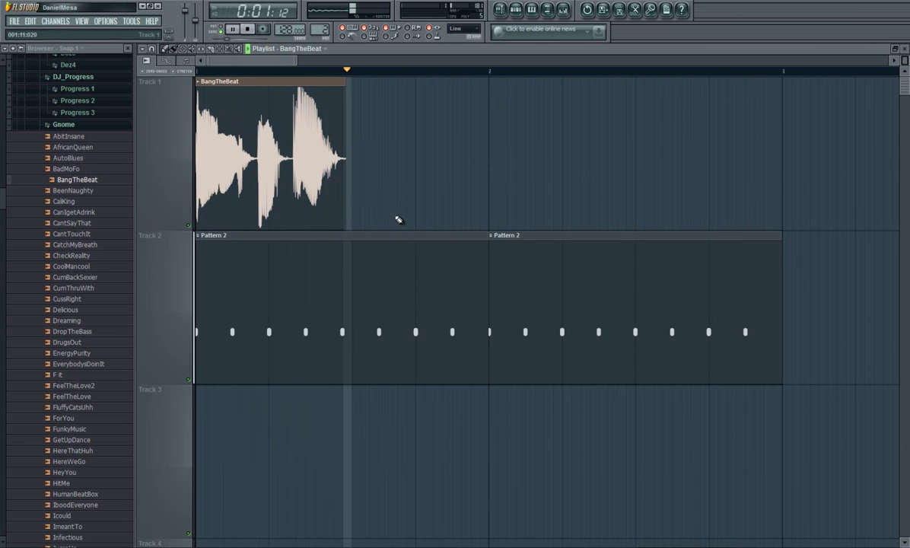
pyautogui.press('space')
pyautogui.press('space')
pyautogui.click(488, 189)
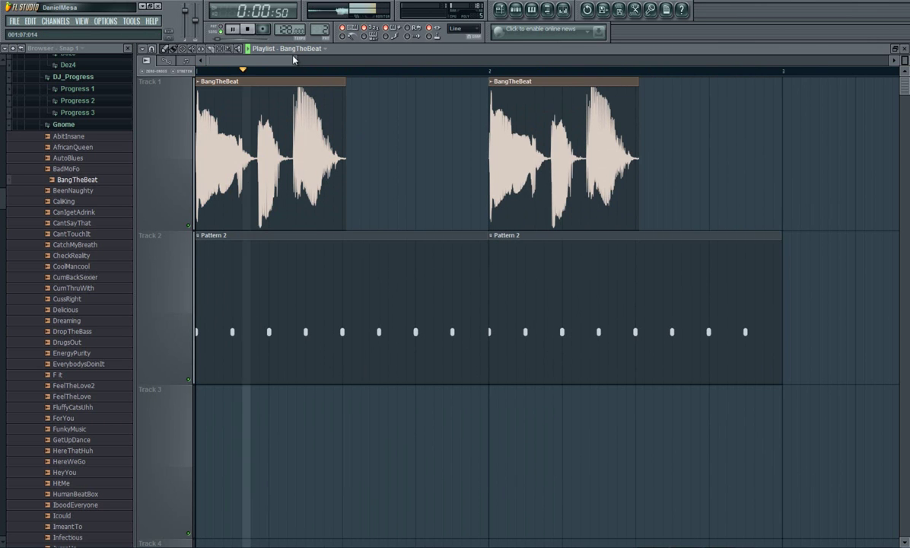
# Slice the bar 1 BangTheBeat clip before its second word, move that slice's onset onto the beat 2 drum hit, and play it.
pyautogui.moveTo(293, 59); pyautogui.dragTo(232, 61)
pyautogui.press('space')
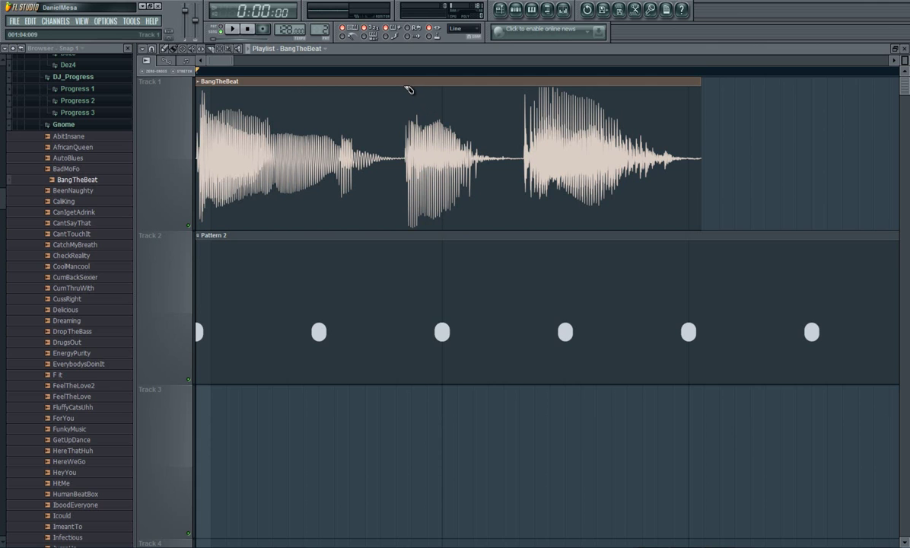
pyautogui.moveTo(404, 92); pyautogui.dragTo(405, 237)
pyautogui.click(165, 48)
pyautogui.moveTo(451, 157); pyautogui.dragTo(484, 157)
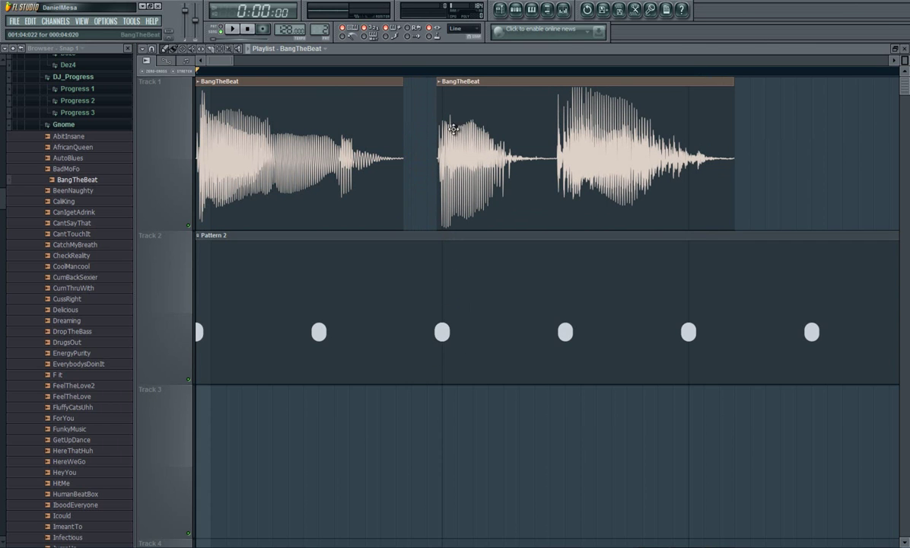
pyautogui.moveTo(486, 199); pyautogui.dragTo(514, 181)
pyautogui.press('space')
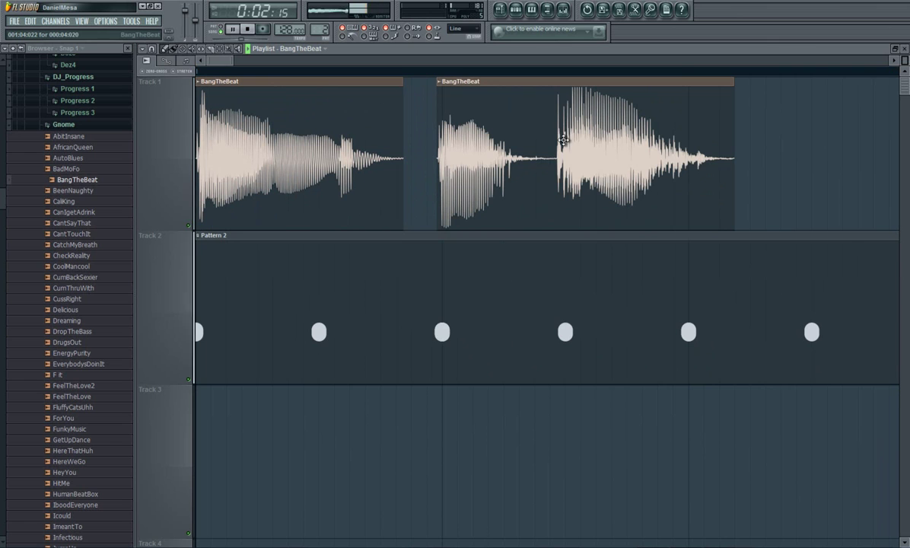
# Try shifting the second BangTheBeat slice earlier onto the drum hit halfway through beat 1, and play it.
pyautogui.press('space')
pyautogui.moveTo(559, 154); pyautogui.dragTo(426, 173)
pyautogui.press('space')
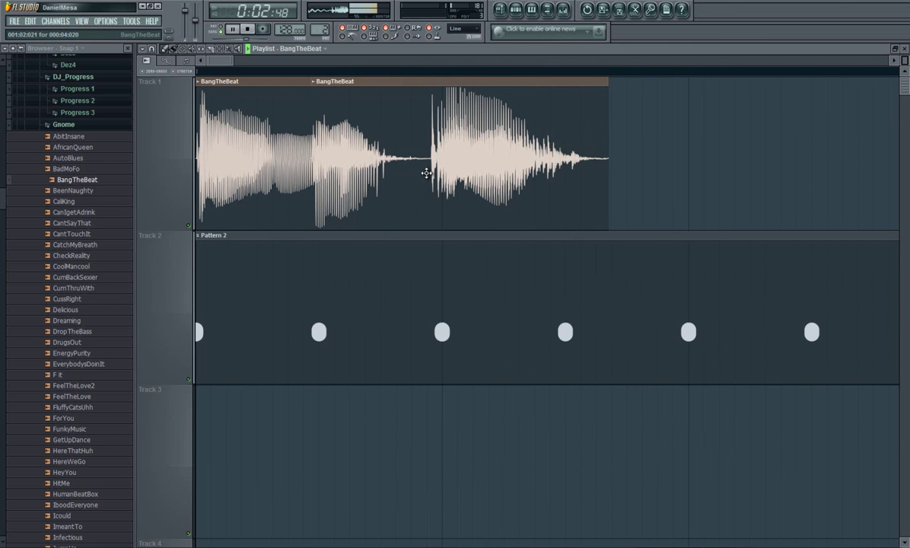
pyautogui.press('space')
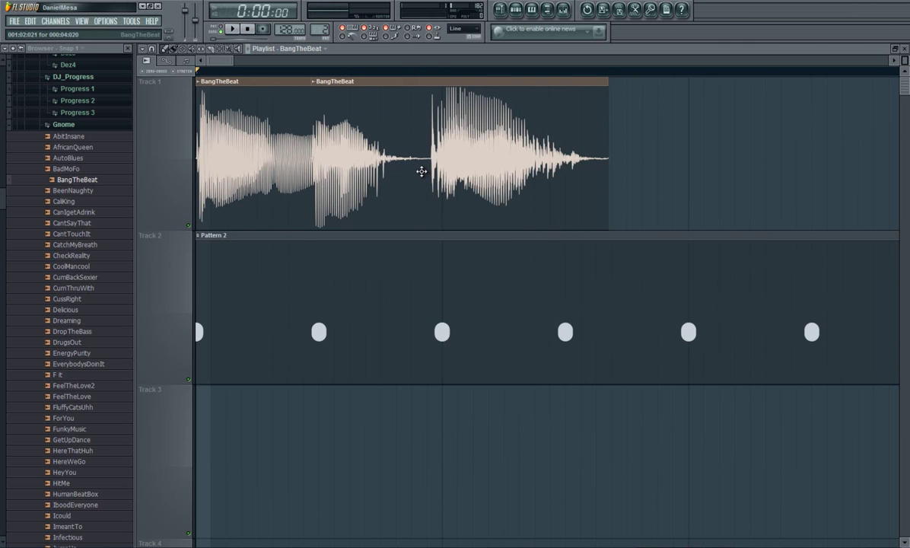
pyautogui.moveTo(422, 172); pyautogui.dragTo(537, 173)
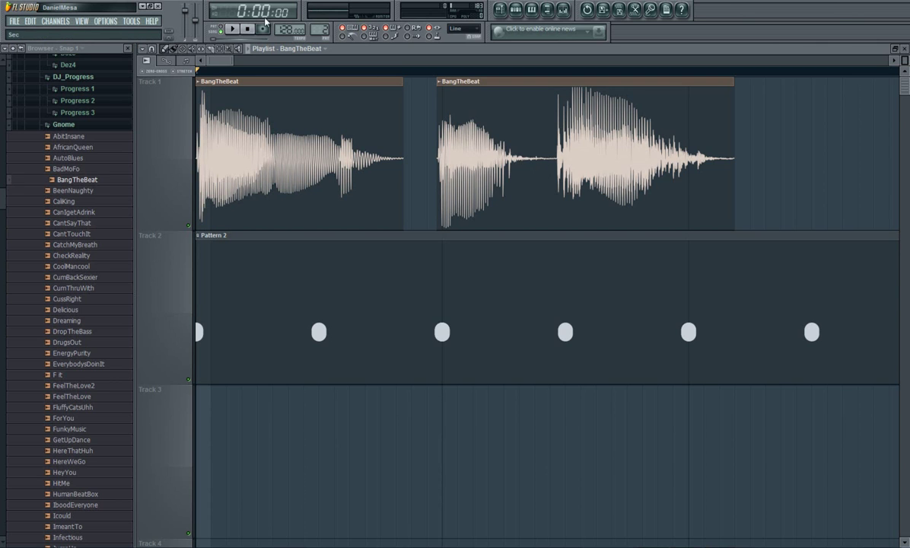
# Play the two BangTheBeat slices with the drums and narrow the browser slightly.
pyautogui.moveTo(222, 60)
pyautogui.mouseDown()
pyautogui.moveTo(230, 63)
pyautogui.moveTo(208, 62)
pyautogui.mouseUp()
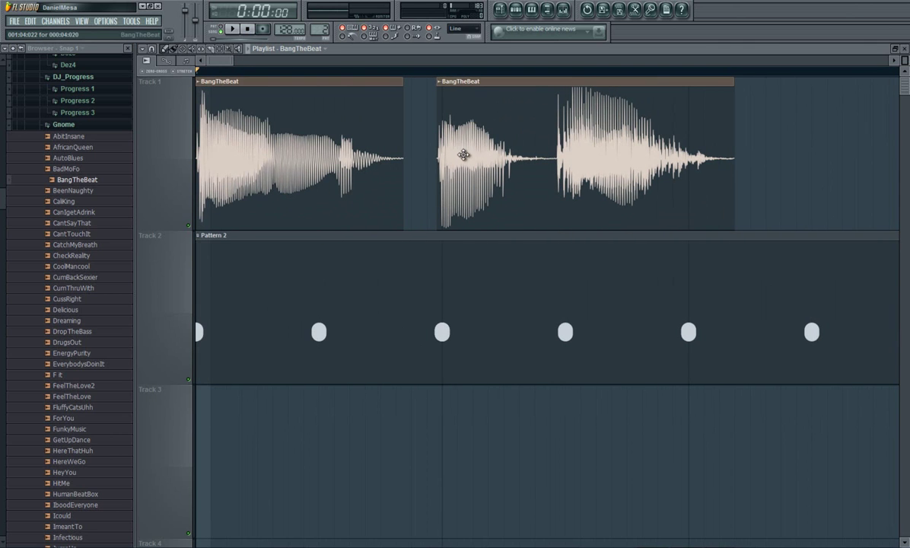
pyautogui.scroll(-1, 405, 192)
pyautogui.scroll(1, 400, 189)
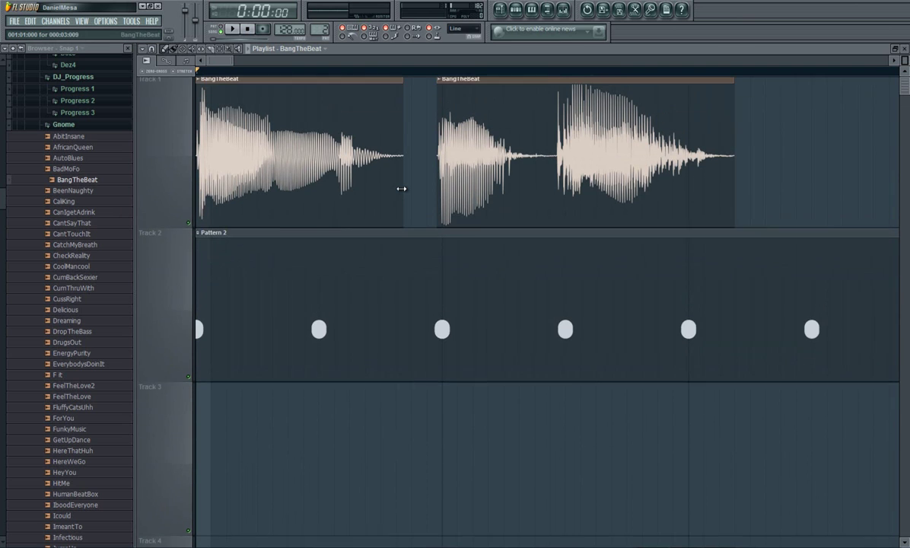
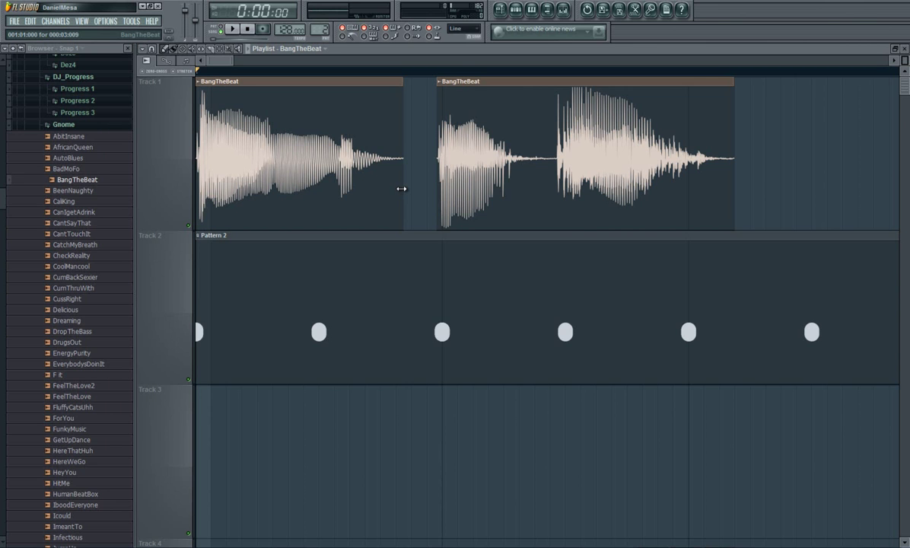
pyautogui.press('space')
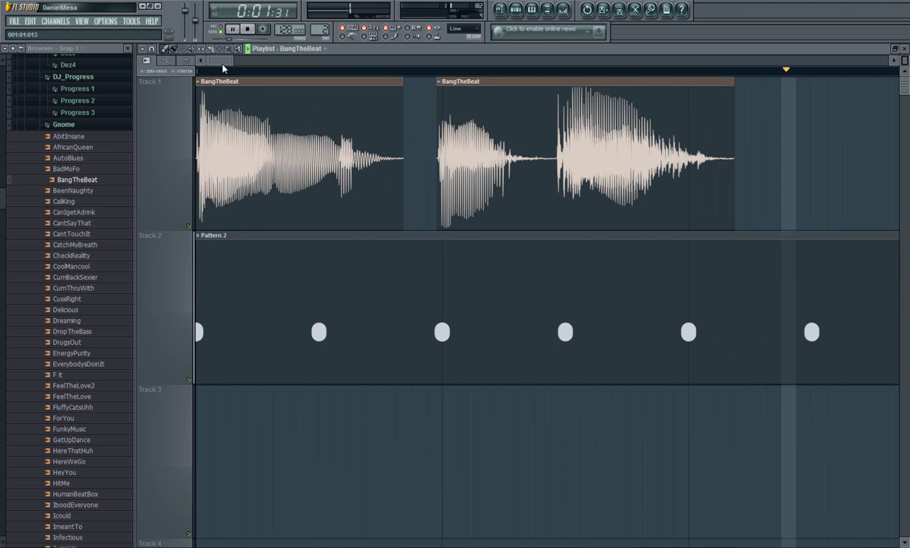
pyautogui.press('space')
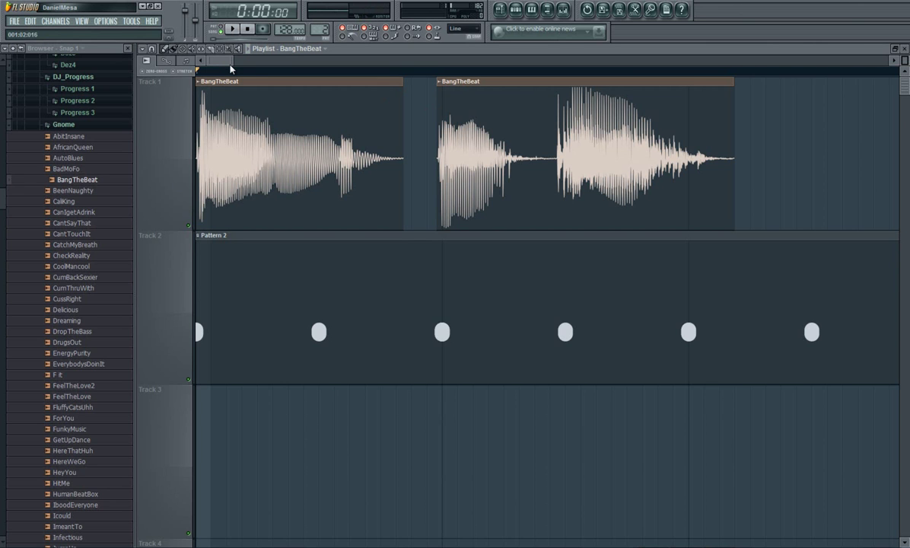
pyautogui.press('space')
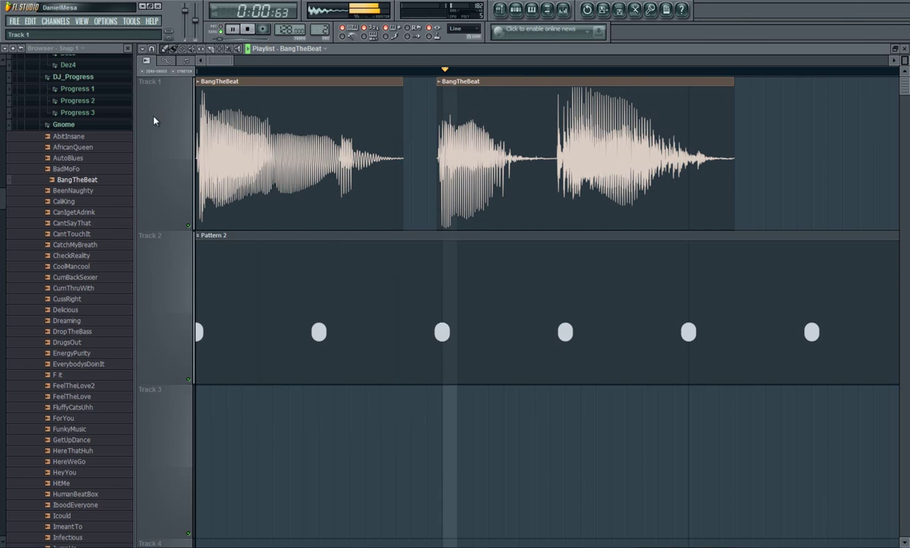
pyautogui.moveTo(136, 98); pyautogui.dragTo(116, 98)
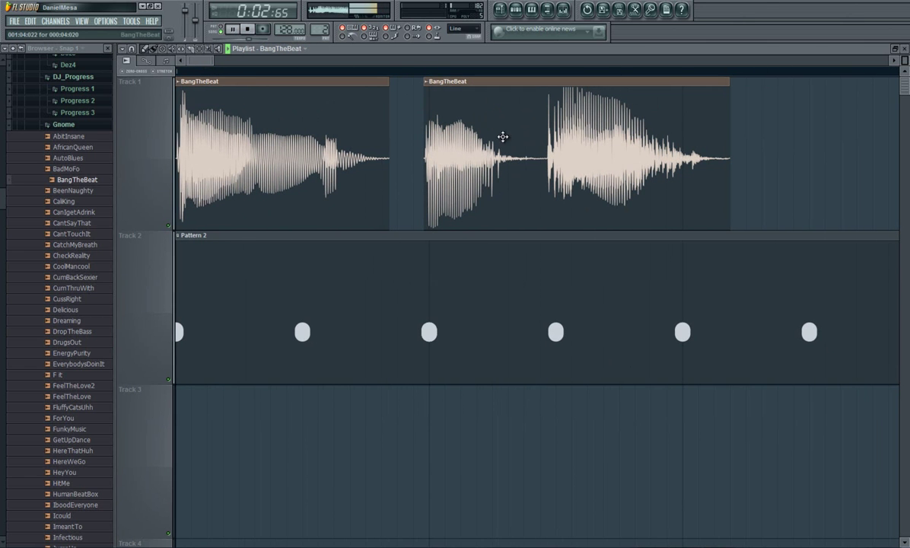
# Slice the second BangTheBeat clip before its last word, shift that slice onto the off-beat drum hit after beat 2, and play it.
pyautogui.moveTo(203, 63); pyautogui.dragTo(212, 64)
pyautogui.press('space')
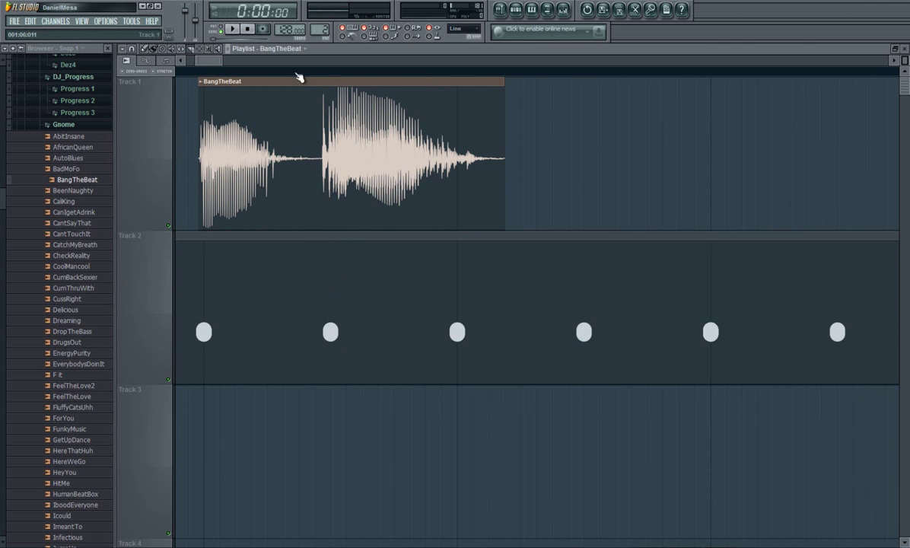
pyautogui.moveTo(324, 141); pyautogui.dragTo(327, 244)
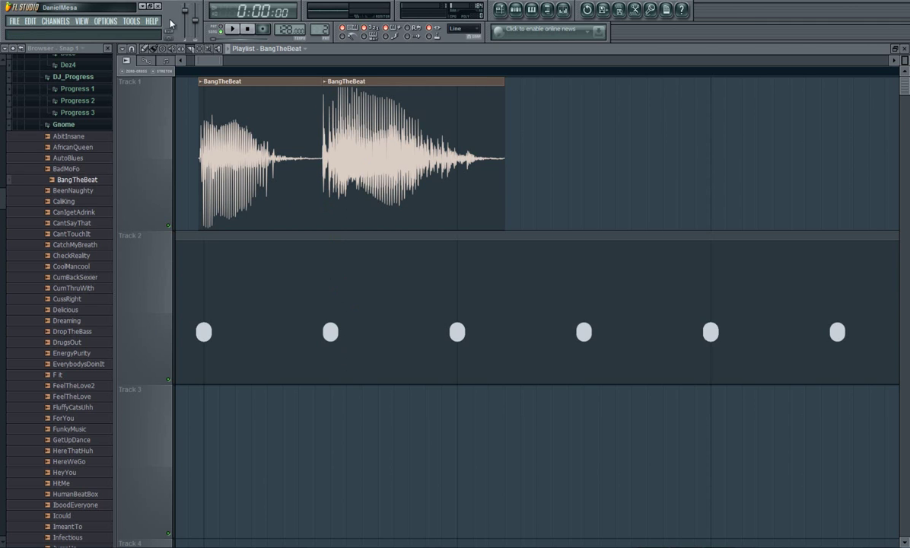
pyautogui.click(149, 49)
pyautogui.moveTo(399, 147); pyautogui.dragTo(405, 147)
pyautogui.press('space')
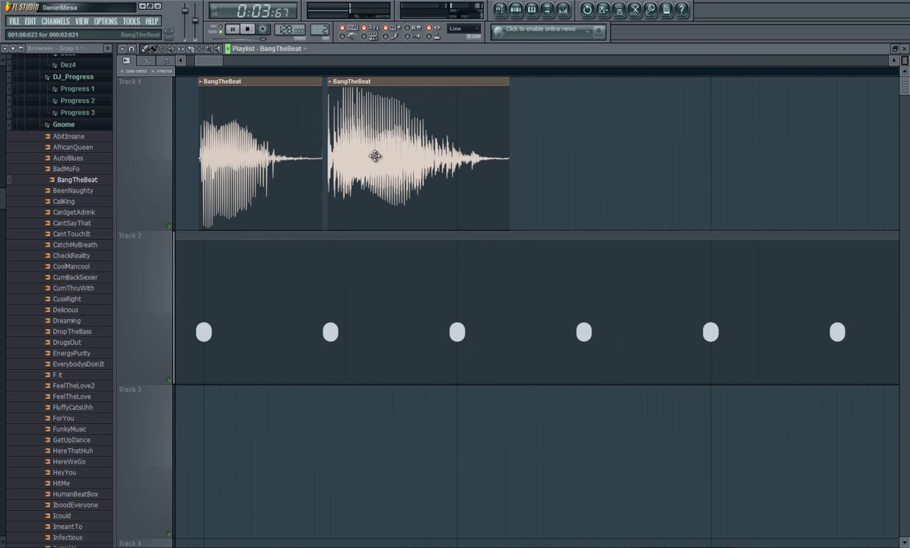
pyautogui.moveTo(223, 61); pyautogui.dragTo(281, 62)
pyautogui.press('space')
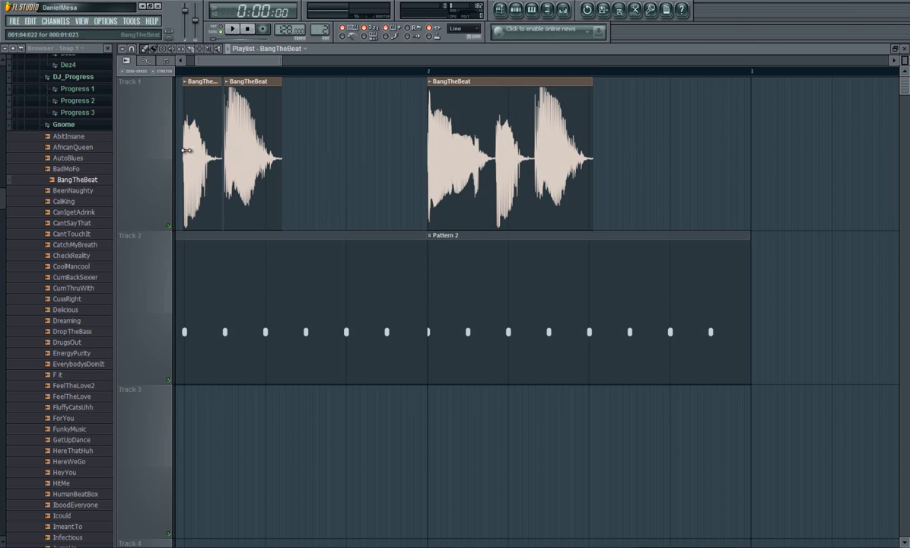
# Play the three aligned BangTheBeat slices against the drum pattern.
pyautogui.press('space')
pyautogui.moveTo(281, 59); pyautogui.dragTo(205, 66)
pyautogui.press('space')
pyautogui.press('space')
pyautogui.click(248, 32)
# Place copies of the second-word slice on the off-beat drum hit after beat 3 and on beat 4, and play the result.
pyautogui.moveTo(214, 62)
pyautogui.mouseDown()
pyautogui.moveTo(244, 62)
pyautogui.moveTo(212, 61)
pyautogui.mouseUp()
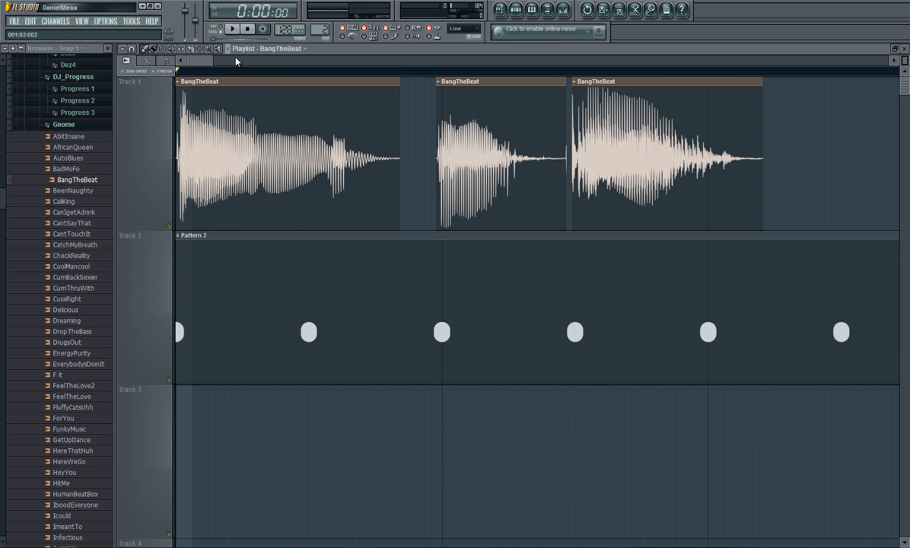
pyautogui.moveTo(200, 64); pyautogui.dragTo(215, 64)
pyautogui.moveTo(467, 190); pyautogui.dragTo(502, 196)
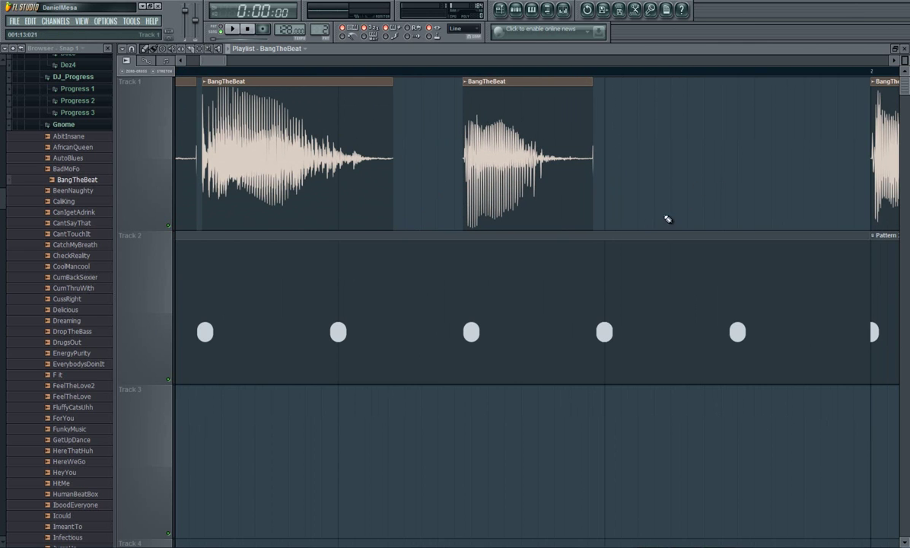
pyautogui.click(607, 167)
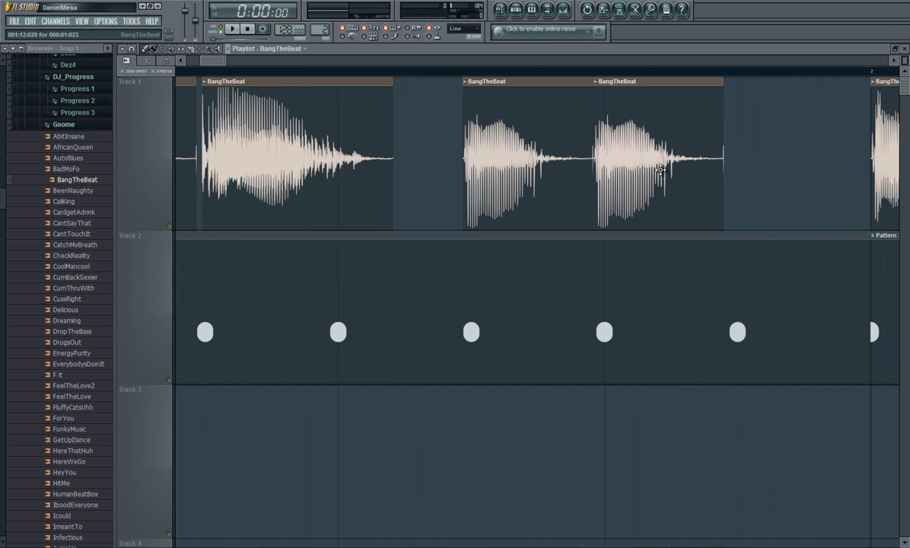
pyautogui.press('space')
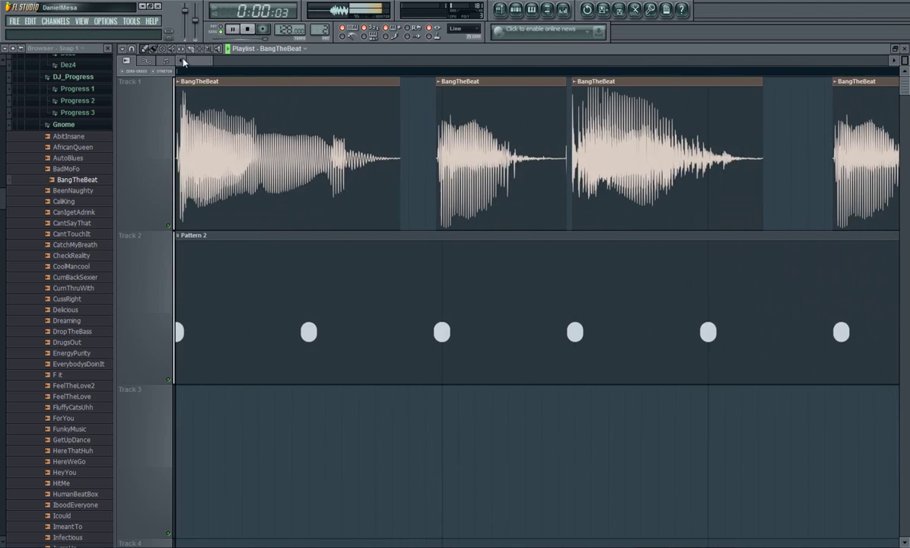
# Stop playback and delete the unsliced BangTheBeat clip at the start of bar 2.
pyautogui.moveTo(230, 60); pyautogui.dragTo(253, 64)
pyautogui.press('space')
pyautogui.rightClick(531, 185)
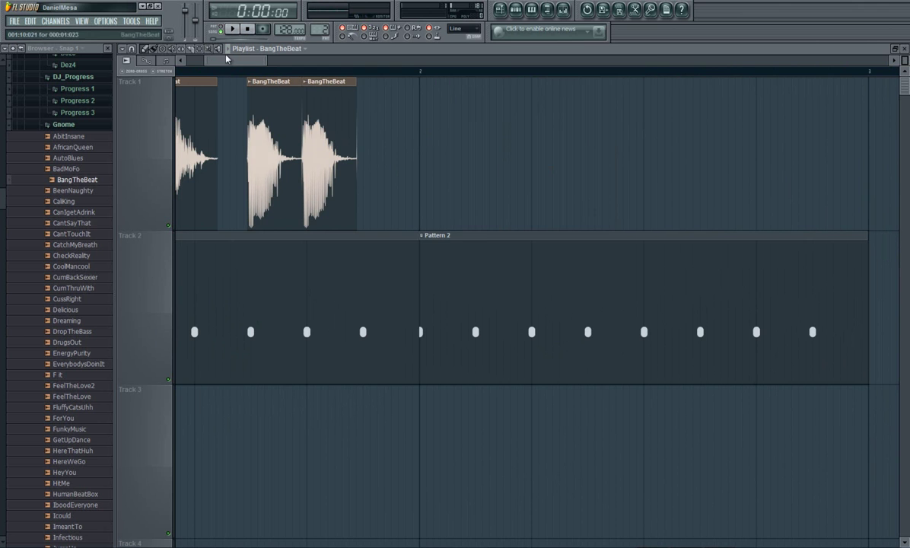
pyautogui.moveTo(267, 62); pyautogui.dragTo(188, 62)
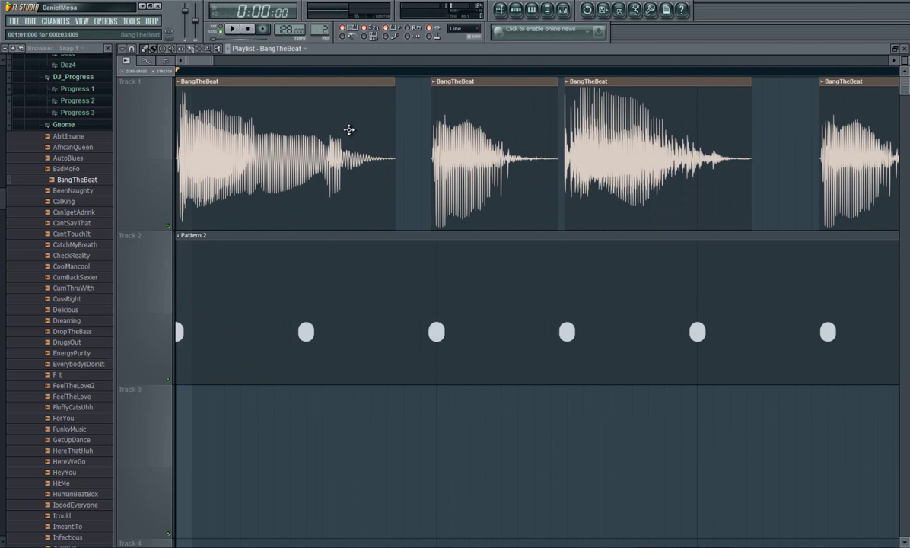
# Insert a Sytrus instrument channel into Pattern 2.
pyautogui.click(515, 10)
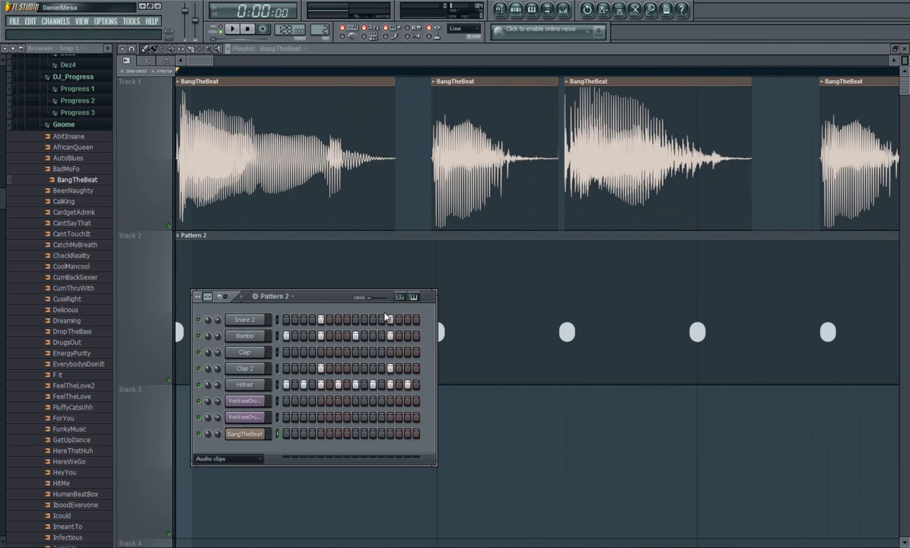
pyautogui.moveTo(342, 304); pyautogui.dragTo(357, 244)
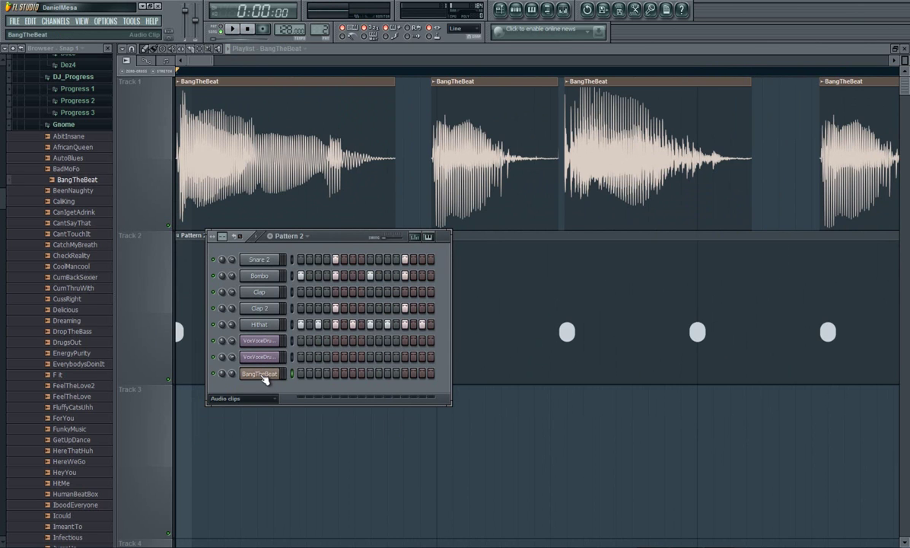
pyautogui.rightClick(262, 260)
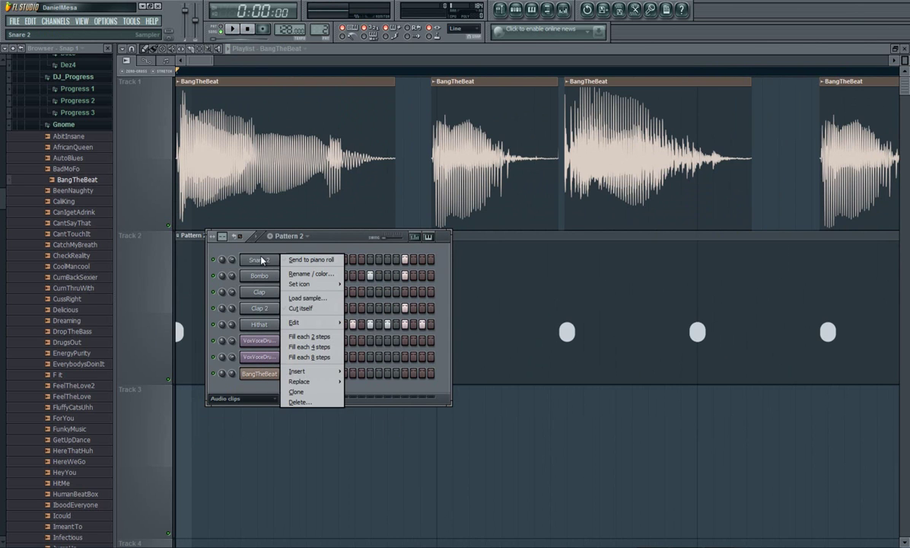
pyautogui.rightClick(253, 373)
pyautogui.moveTo(305, 485)
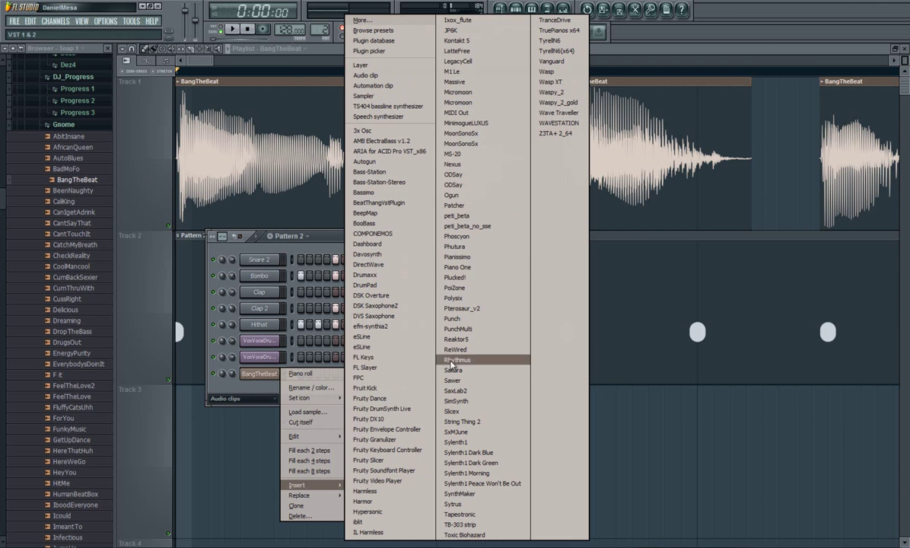
pyautogui.click(456, 504)
pyautogui.moveTo(305, 117); pyautogui.dragTo(361, 166)
pyautogui.moveTo(273, 169); pyautogui.dragTo(331, 262)
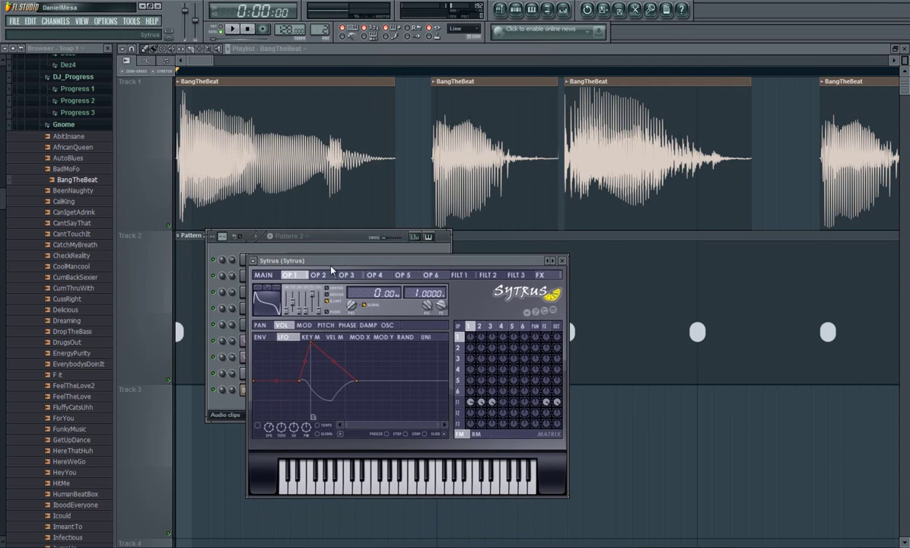
# Load the Deep bass preset in Sytrus and move its window clear of the channel list.
pyautogui.click(256, 264)
pyautogui.moveTo(267, 285)
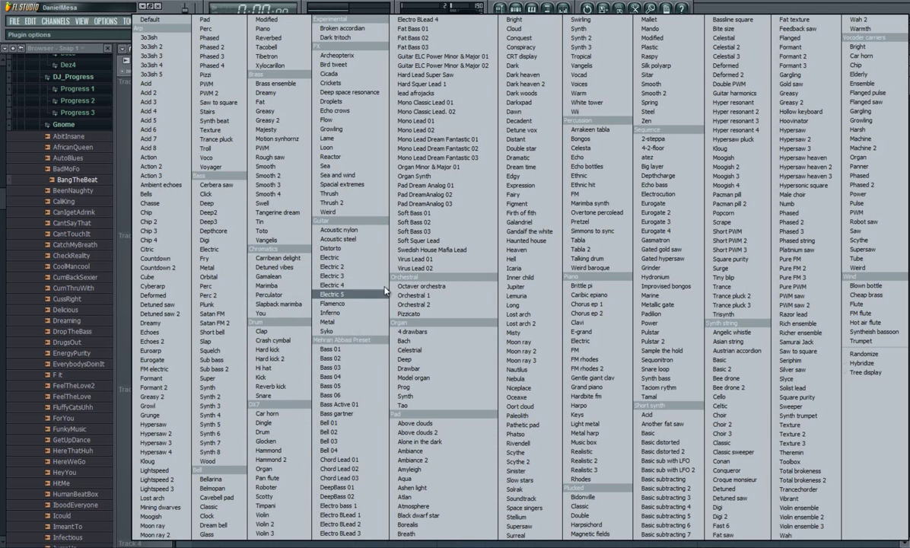
pyautogui.click(208, 203)
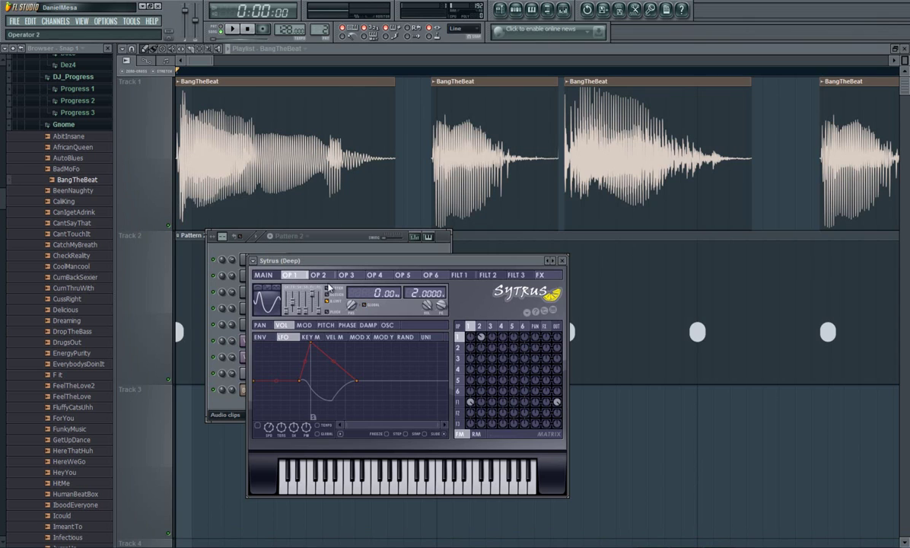
pyautogui.moveTo(361, 268); pyautogui.dragTo(471, 318)
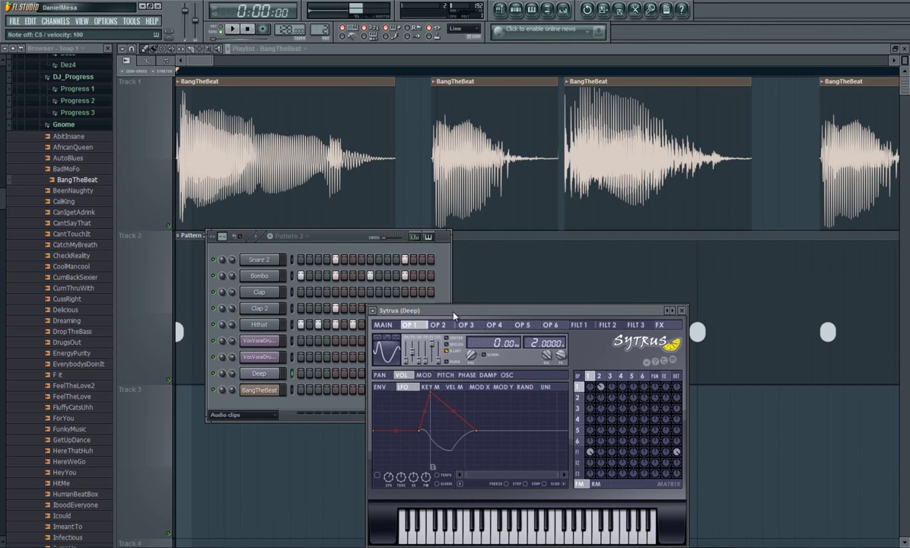
# Add four half-beat C4 notes on the off-beats of bar 1 in the Deep channel's piano roll.
pyautogui.rightClick(290, 373)
pyautogui.click(293, 374)
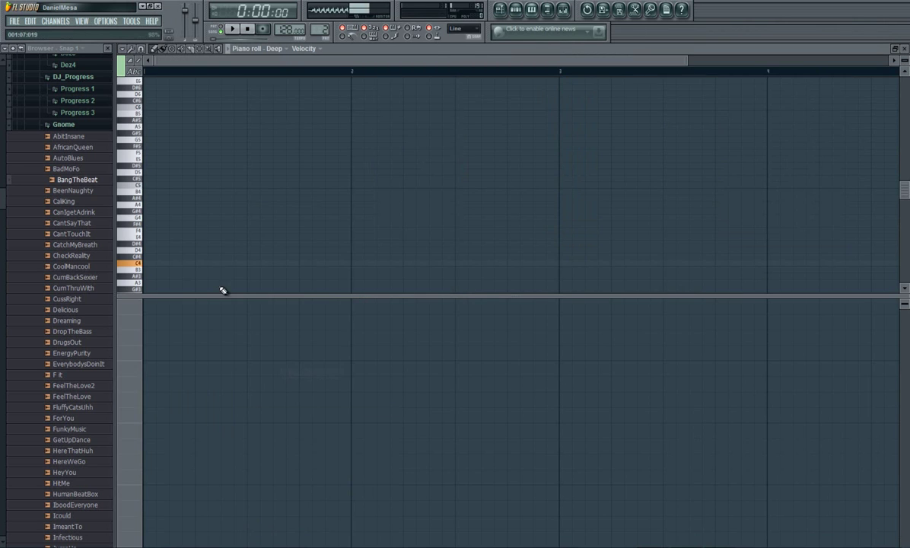
pyautogui.click(167, 263)
pyautogui.click(232, 264)
pyautogui.click(283, 263)
pyautogui.click(335, 264)
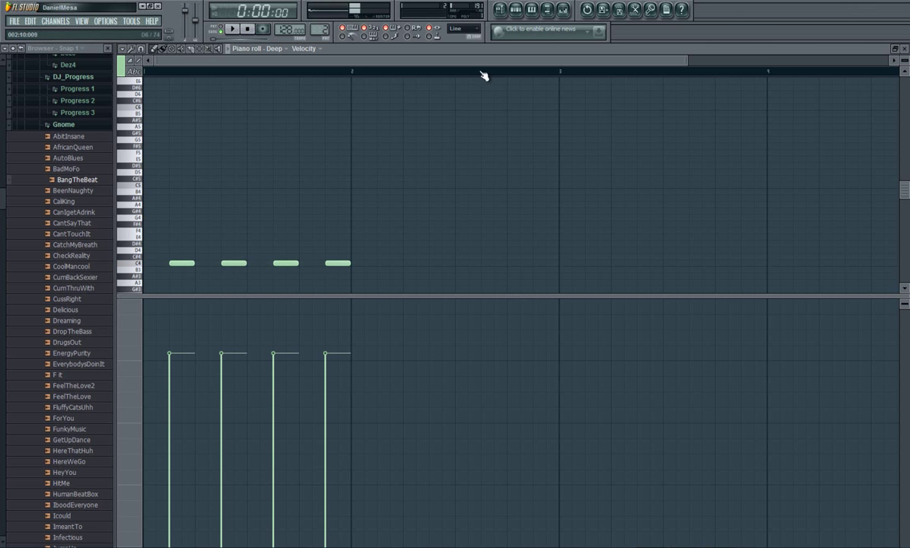
# Raise the volume in the Deep channel's levels adjustment and play the song with the bass line.
pyautogui.click(500, 11)
pyautogui.click(516, 10)
pyautogui.click(259, 358)
pyautogui.click(261, 374)
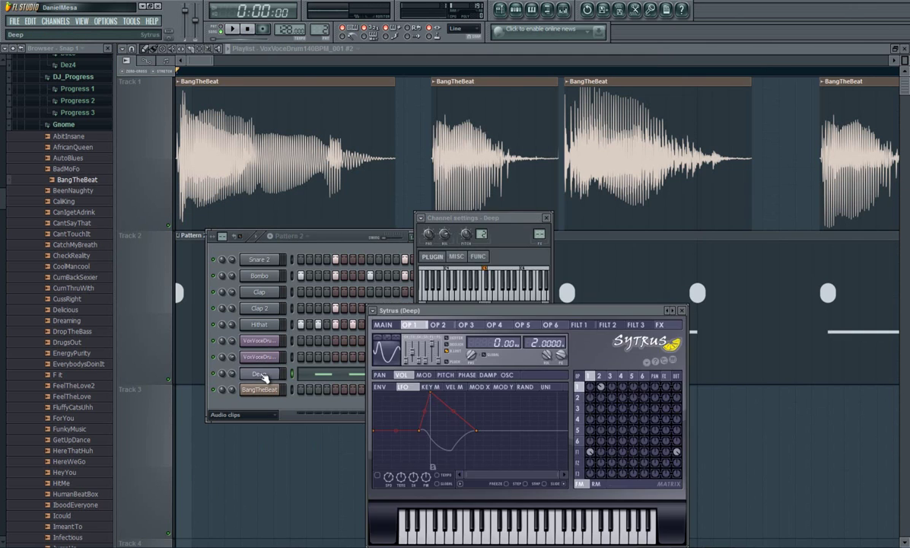
pyautogui.click(457, 257)
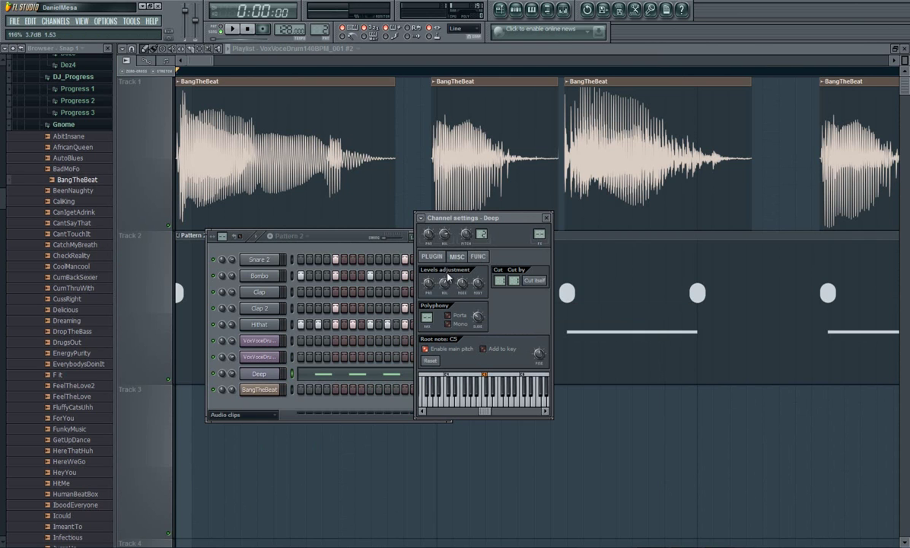
pyautogui.press('space')
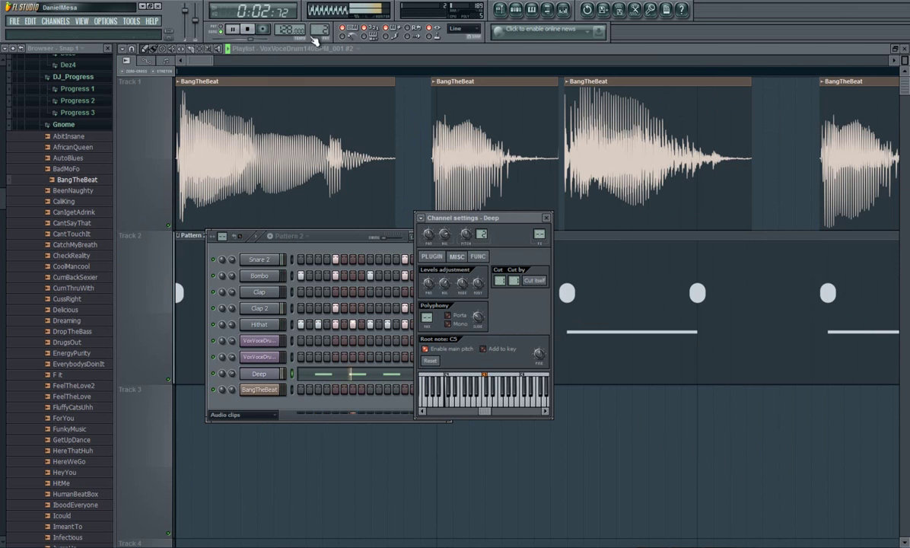
# Duplicate all five bar 1 BangTheBeat slices to the start of bar 2 and play the arrangement.
pyautogui.moveTo(213, 61); pyautogui.dragTo(278, 62)
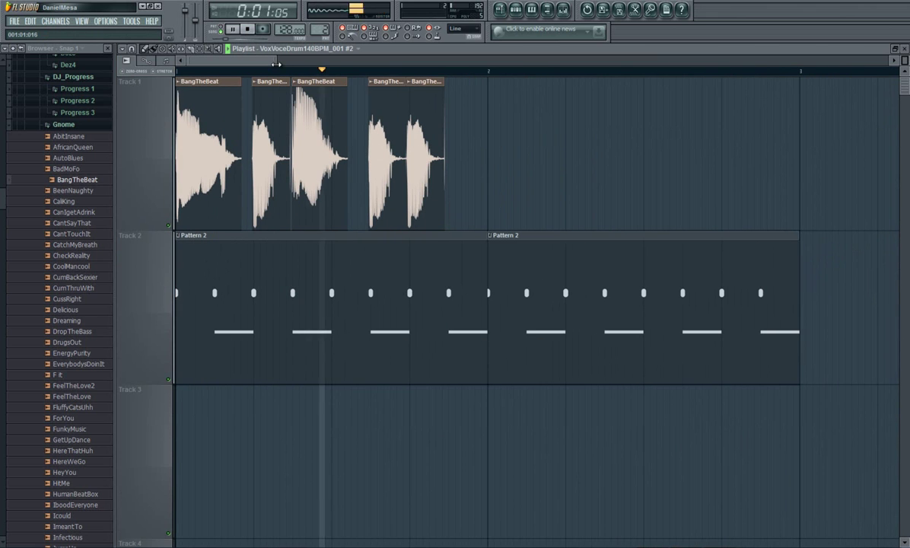
pyautogui.press('space')
pyautogui.moveTo(509, 179)
pyautogui.mouseDown()
pyautogui.moveTo(182, 174)
pyautogui.moveTo(518, 167)
pyautogui.moveTo(507, 164)
pyautogui.mouseUp()
pyautogui.press('space')
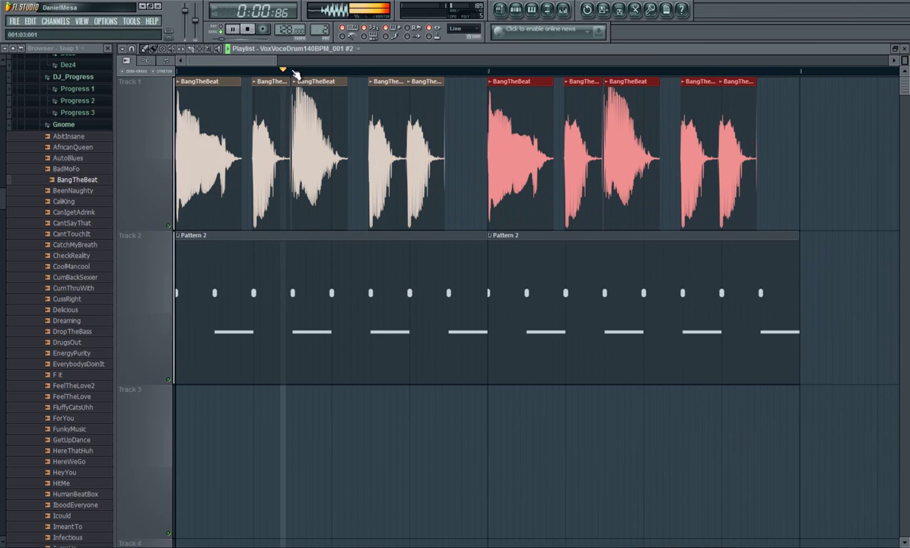
# Delete the last short BangTheBeat slice from bar 2 and stop playback.
pyautogui.moveTo(236, 59); pyautogui.dragTo(275, 69)
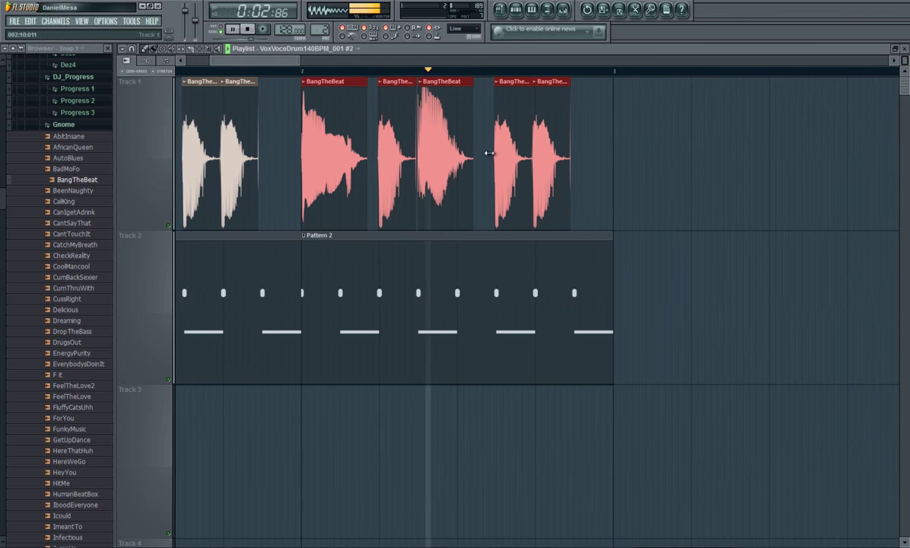
pyautogui.rightClick(563, 160)
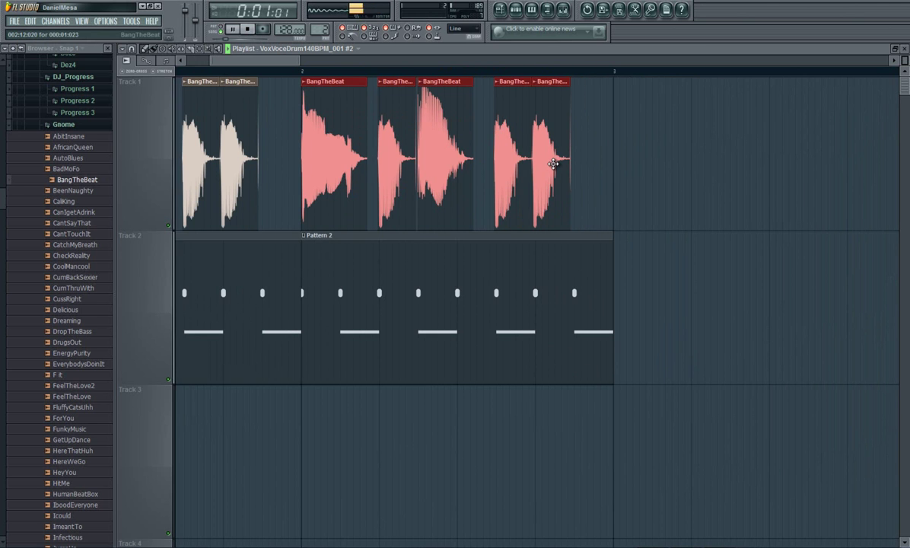
pyautogui.click(562, 162)
pyautogui.rightClick(562, 163)
pyautogui.press('space')
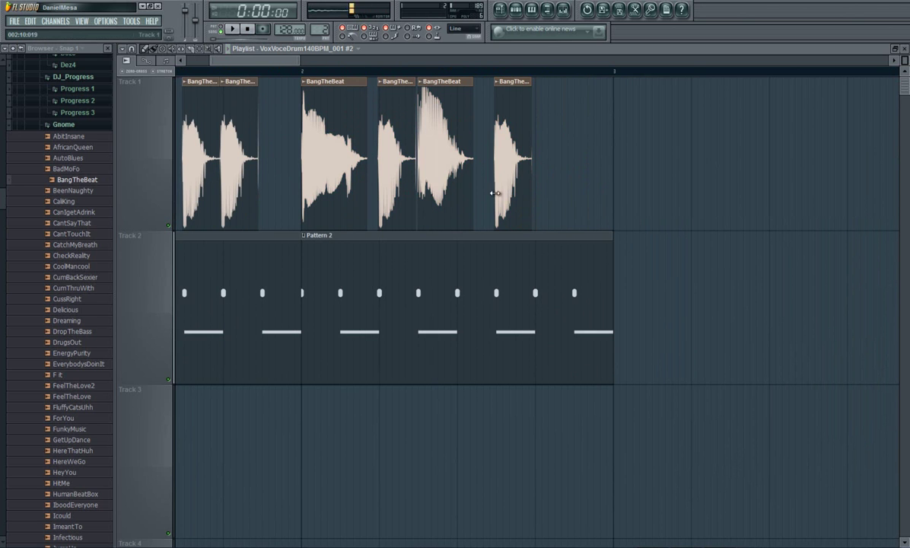
# Close the browser to widen the playlist and play the arrangement through bar 2.
pyautogui.moveTo(278, 64)
pyautogui.mouseDown()
pyautogui.moveTo(215, 60)
pyautogui.moveTo(285, 60)
pyautogui.moveTo(261, 70)
pyautogui.mouseUp()
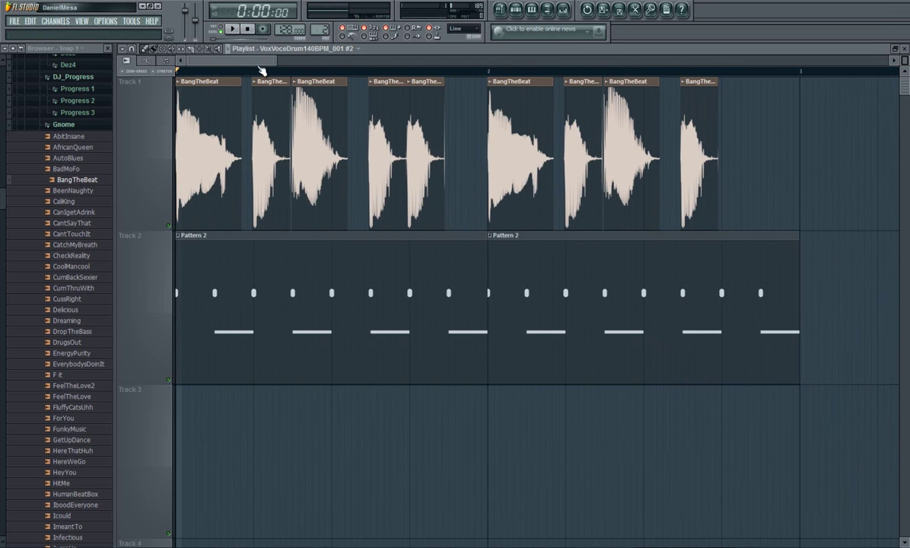
pyautogui.click(107, 48)
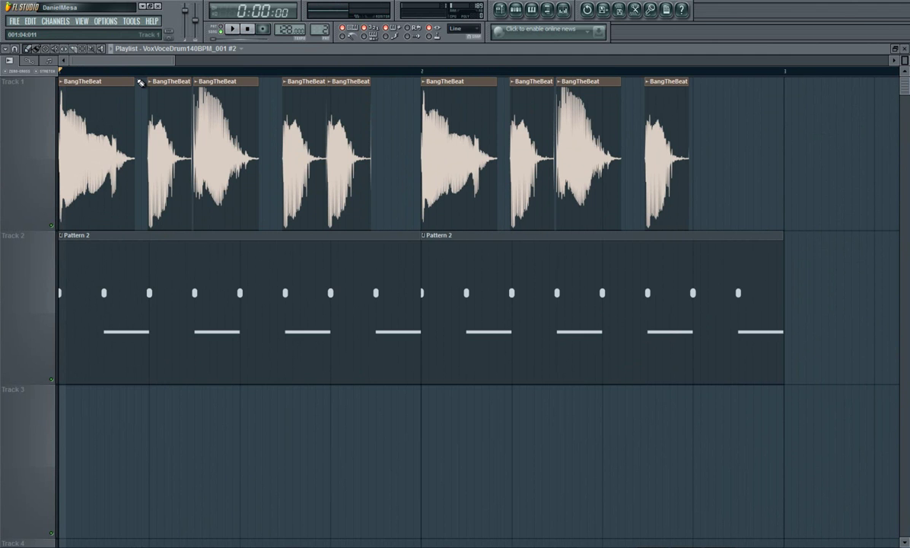
pyautogui.press('space')
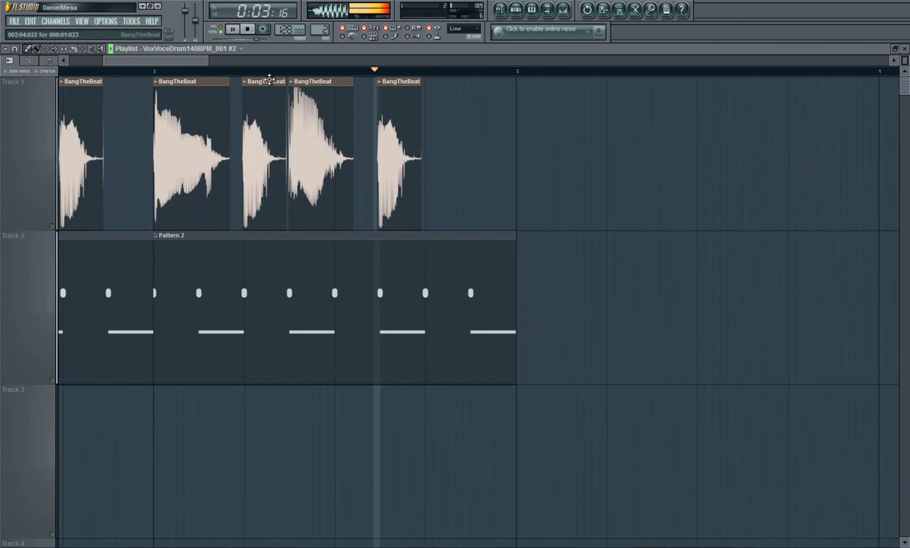
pyautogui.moveTo(174, 50); pyautogui.dragTo(372, 75)
pyautogui.press('space')
pyautogui.moveTo(385, 376); pyautogui.dragTo(319, 171)
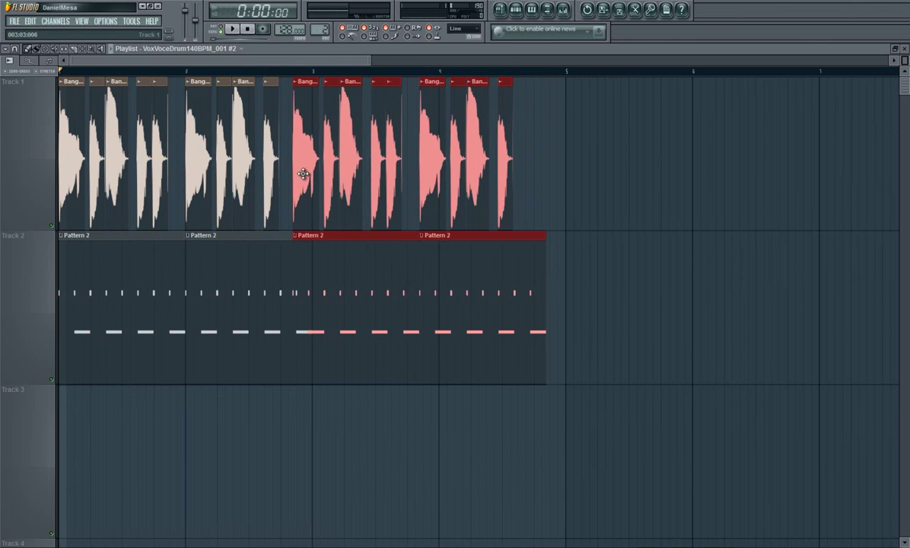
pyautogui.moveTo(301, 174); pyautogui.dragTo(330, 176)
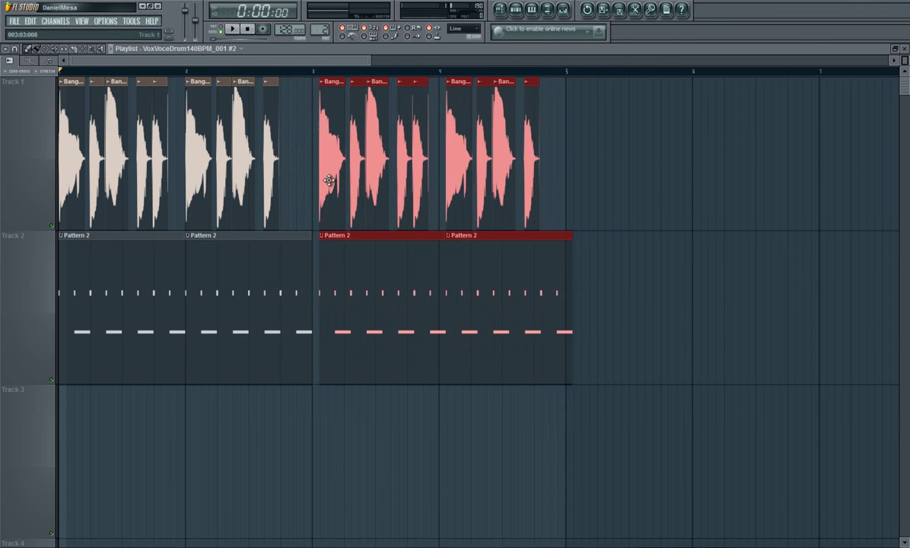
pyautogui.press('Delete')
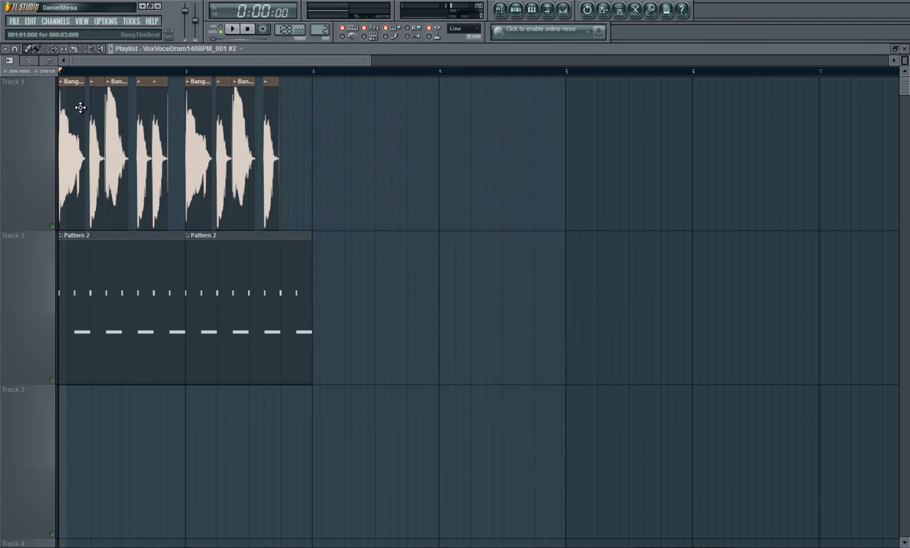
# Set the playlist snap to Line and duplicate the BangTheBeat slices and Pattern 2 clips of bars 1-2 to the start of bar 3.
pyautogui.click(15, 48)
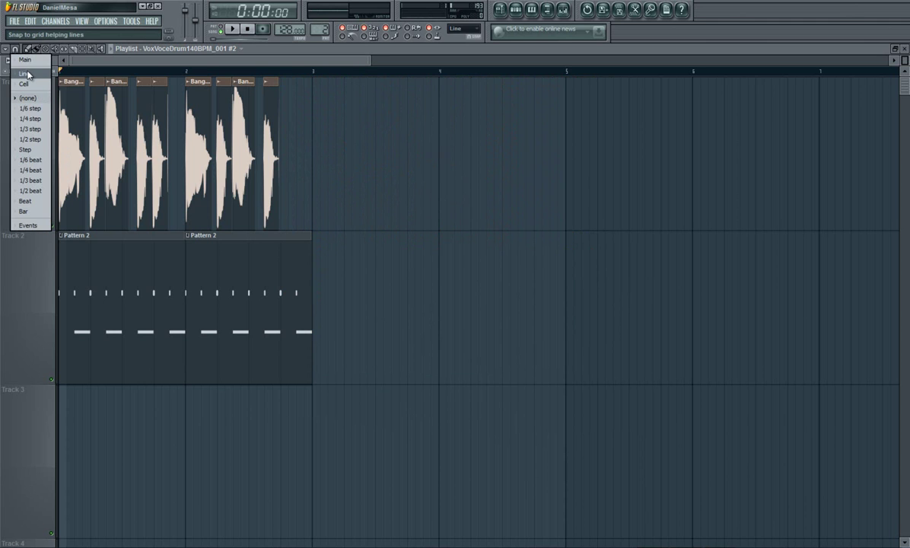
pyautogui.click(27, 74)
pyautogui.moveTo(358, 504); pyautogui.dragTo(319, 156)
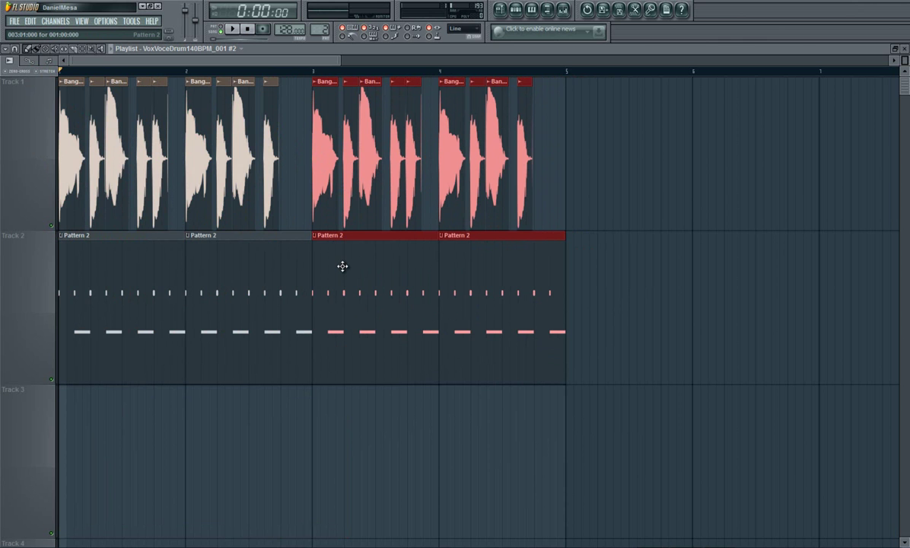
# Play the extended arrangement briefly and delete the last BangTheBeat slice from bar 4.
pyautogui.press('space')
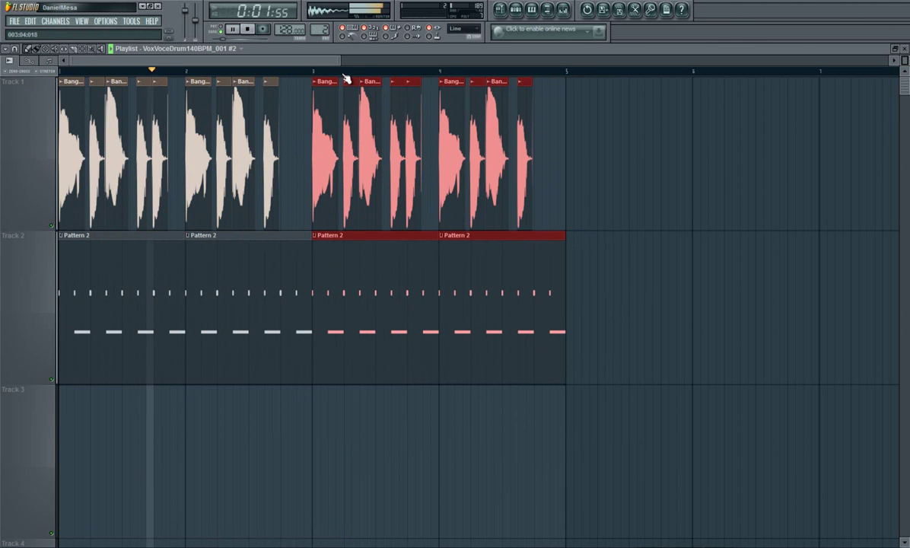
pyautogui.moveTo(339, 60); pyautogui.dragTo(320, 64)
pyautogui.press('space')
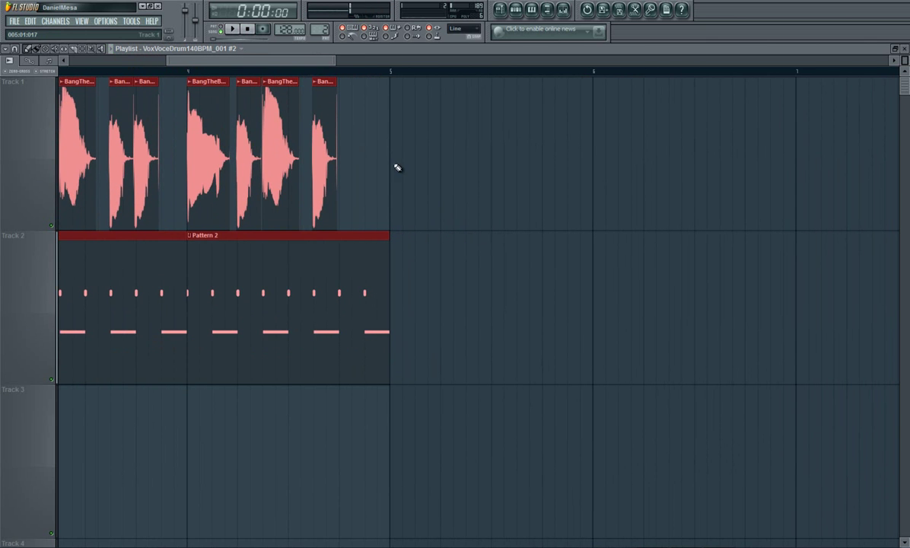
pyautogui.rightClick(329, 152)
pyautogui.moveTo(254, 63); pyautogui.dragTo(107, 64)
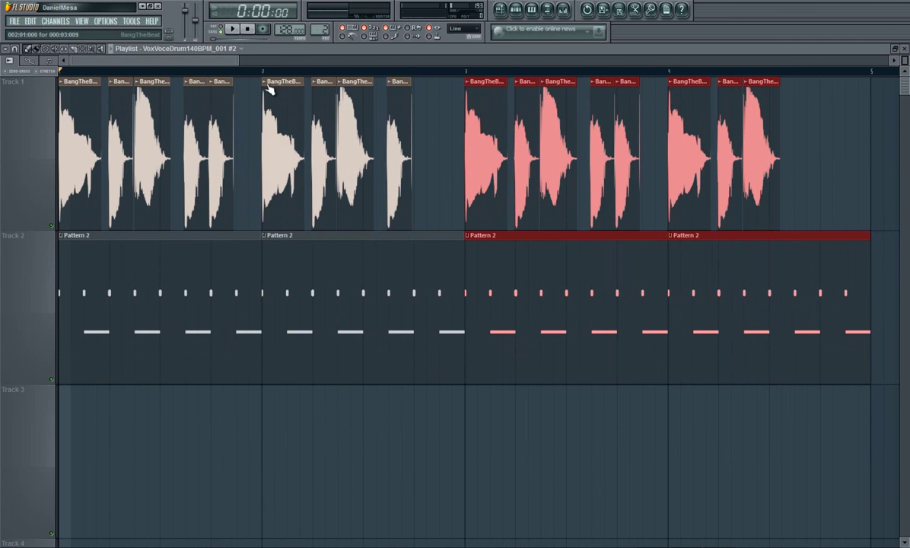
# Play the arrangement from the start to check how the vocal slices run through bars 1 to 3.
pyautogui.moveTo(228, 64); pyautogui.dragTo(245, 61)
pyautogui.press('space')
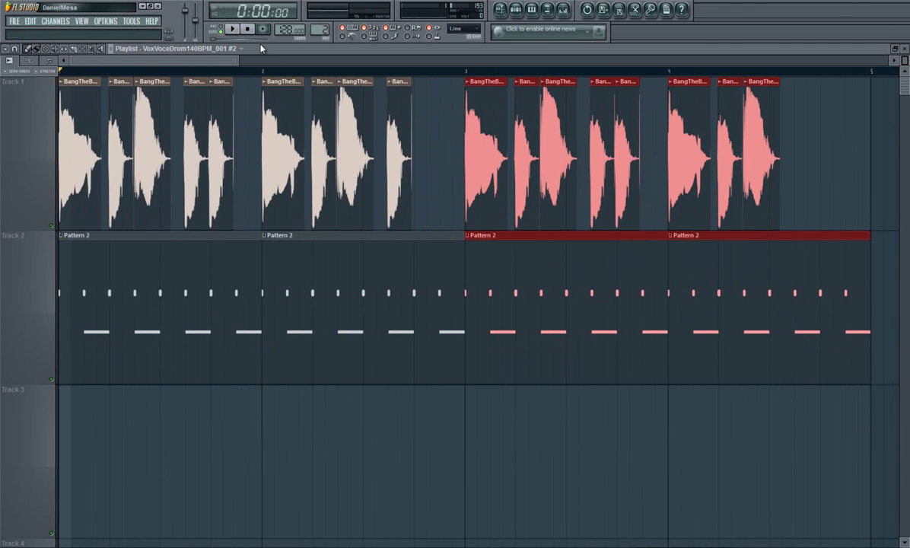
pyautogui.press('space')
pyautogui.press('space')
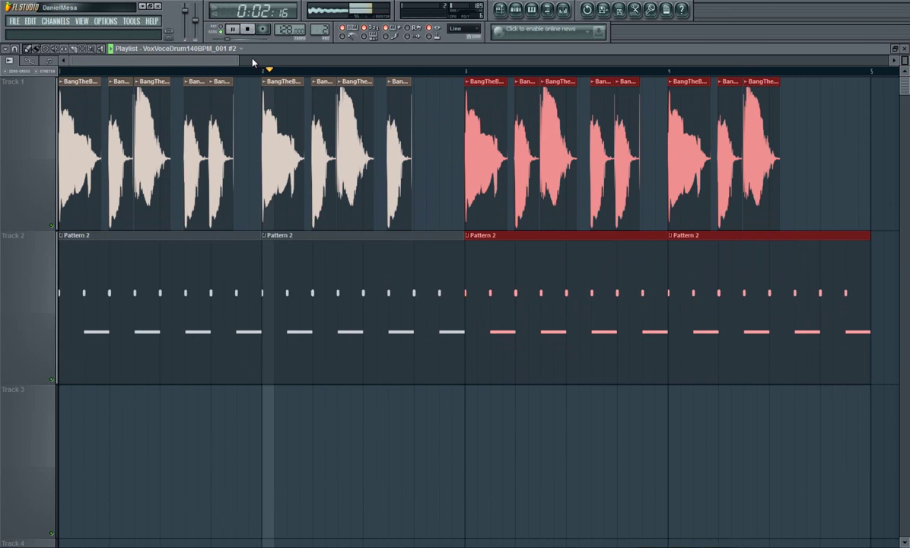
pyautogui.press('space')
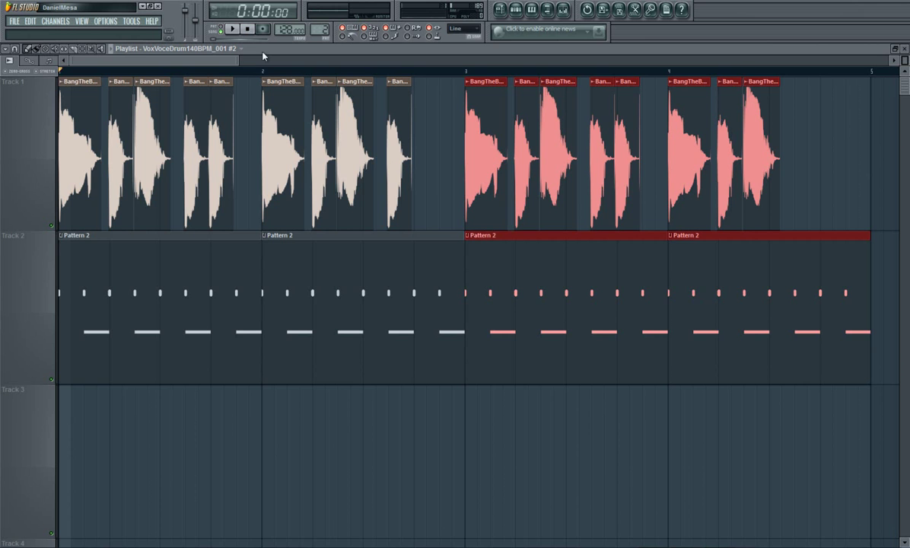
pyautogui.moveTo(217, 60)
pyautogui.mouseDown()
pyautogui.moveTo(303, 61)
pyautogui.moveTo(219, 64)
pyautogui.mouseUp()
pyautogui.press('space')
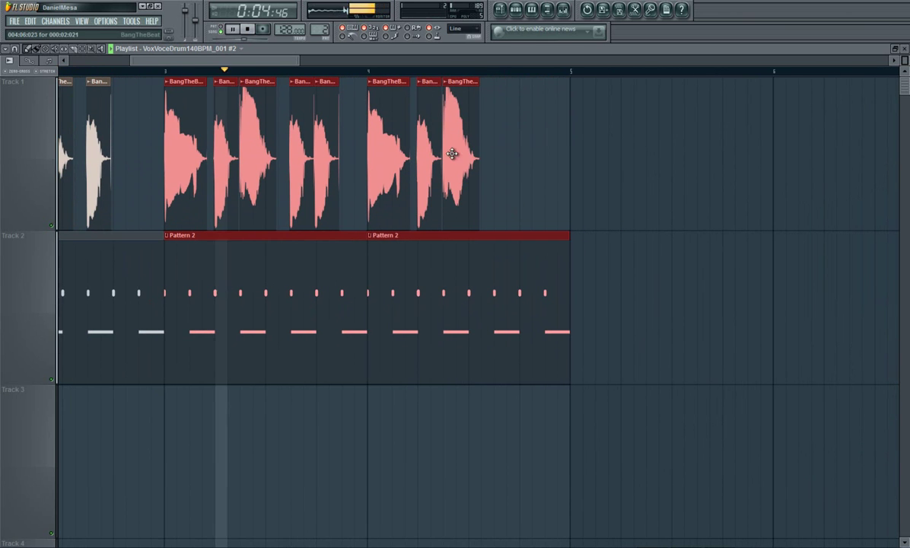
# Replace bar 4's third BangTheBeat slice with copies of the bar's first two slices starting at beat 3, and restart playback.
pyautogui.press('space')
pyautogui.rightClick(466, 118)
pyautogui.moveTo(498, 197); pyautogui.dragTo(482, 152)
pyautogui.press('space')
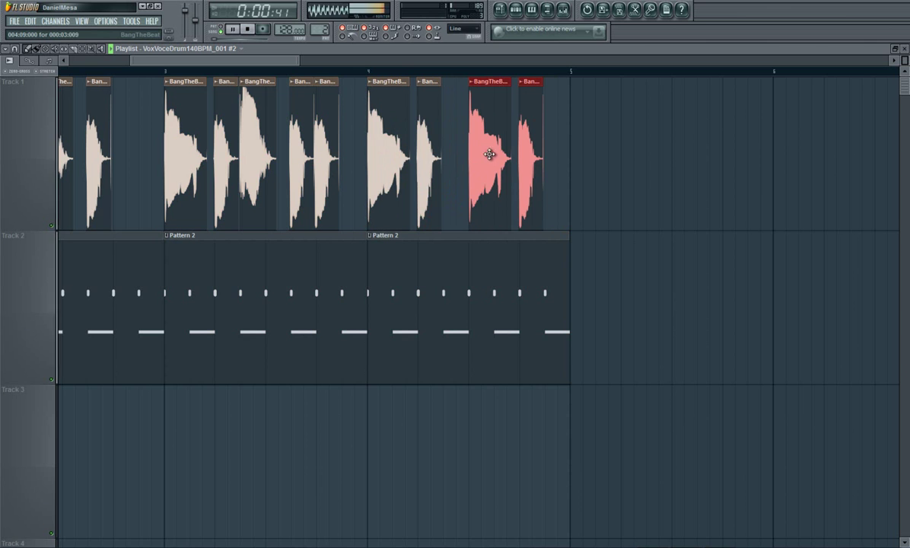
# Listen to the four-bar arrangement through the copied slices in the second half of bar 4, and stop playback.
pyautogui.moveTo(281, 61); pyautogui.dragTo(297, 65)
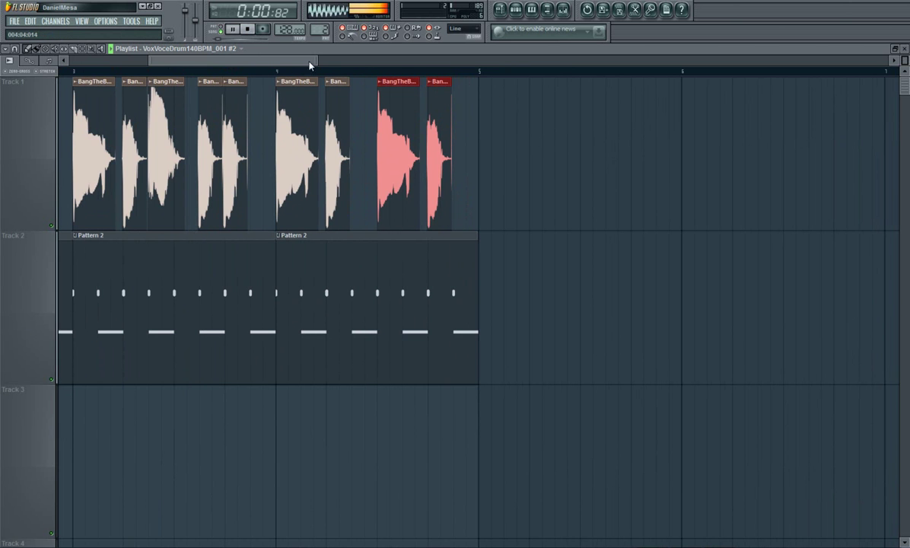
pyautogui.moveTo(248, 59); pyautogui.dragTo(160, 60)
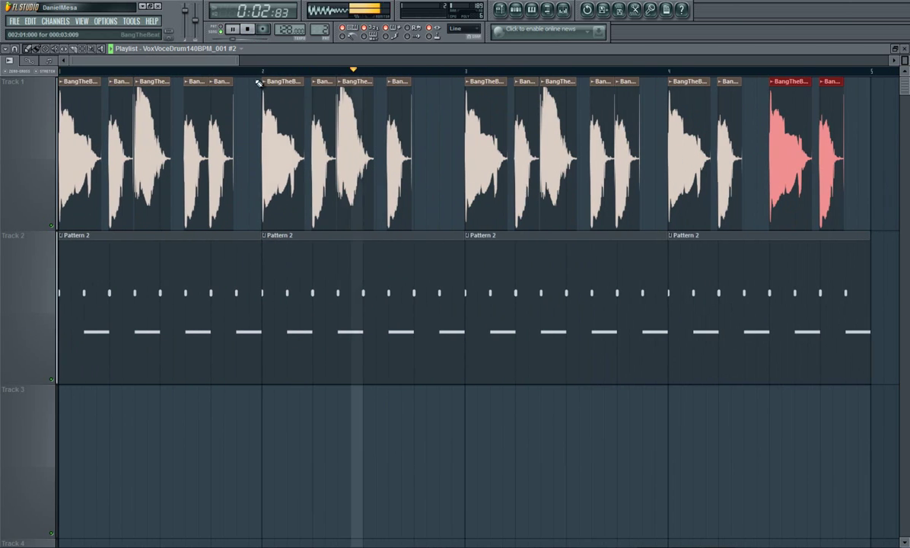
pyautogui.moveTo(239, 60); pyautogui.dragTo(337, 61)
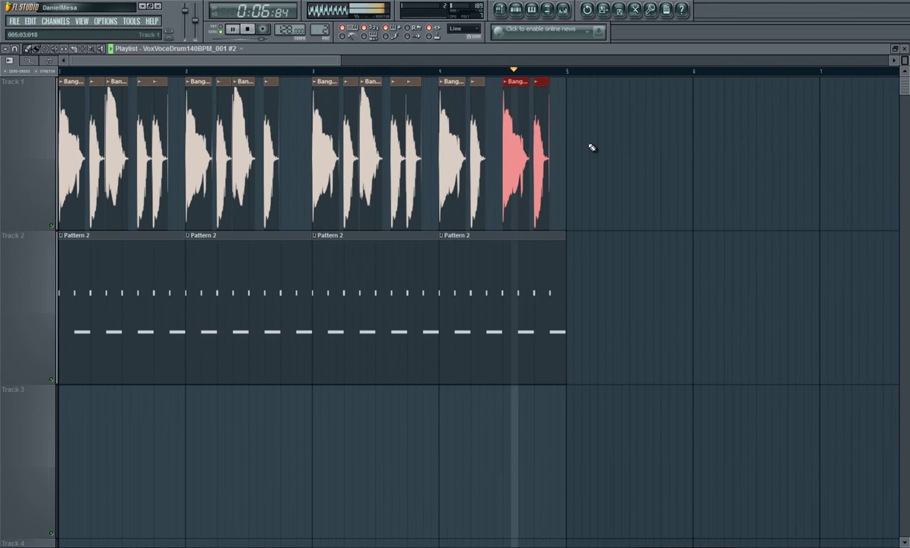
pyautogui.press('space')
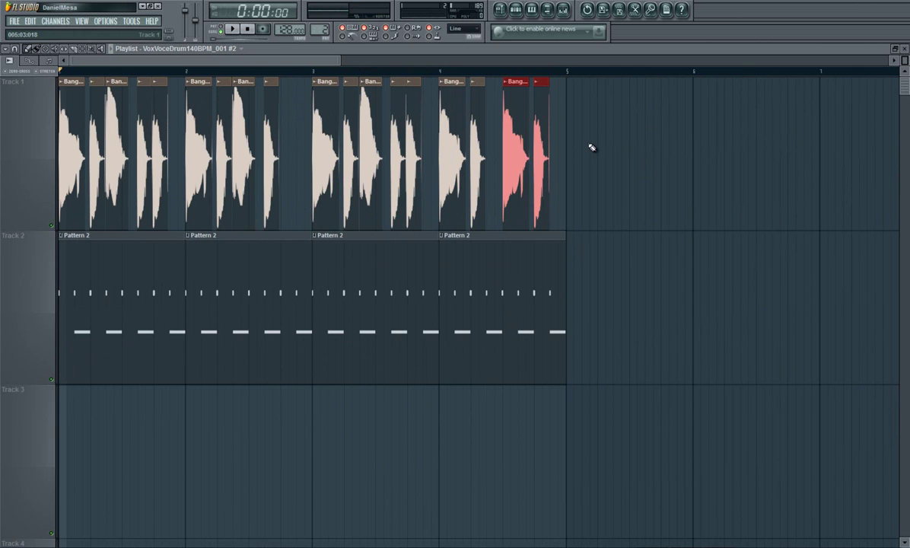
# Add a copy of bar 3's last short BangTheBeat slice at the end of bar 4 and play the arrangement.
pyautogui.click(408, 146)
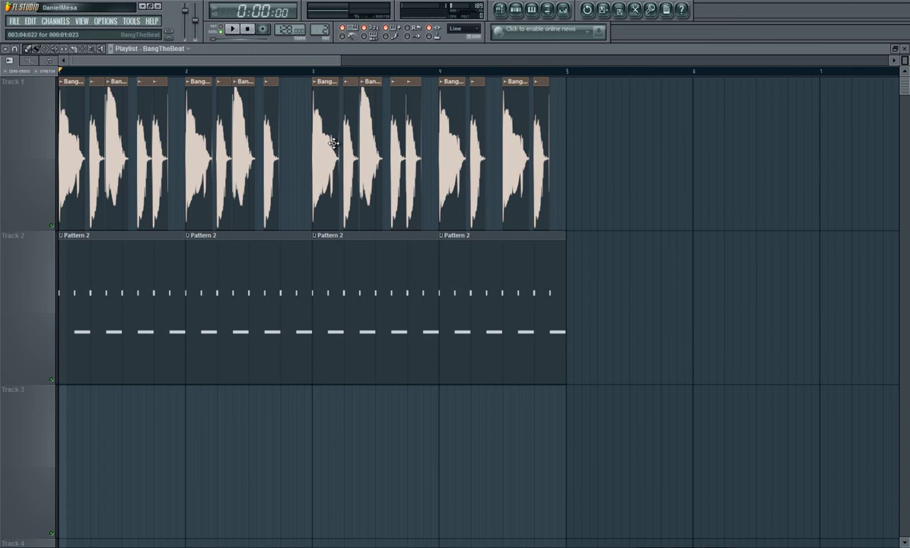
pyautogui.click(564, 160)
pyautogui.moveTo(562, 160); pyautogui.dragTo(558, 159)
pyautogui.press('space')
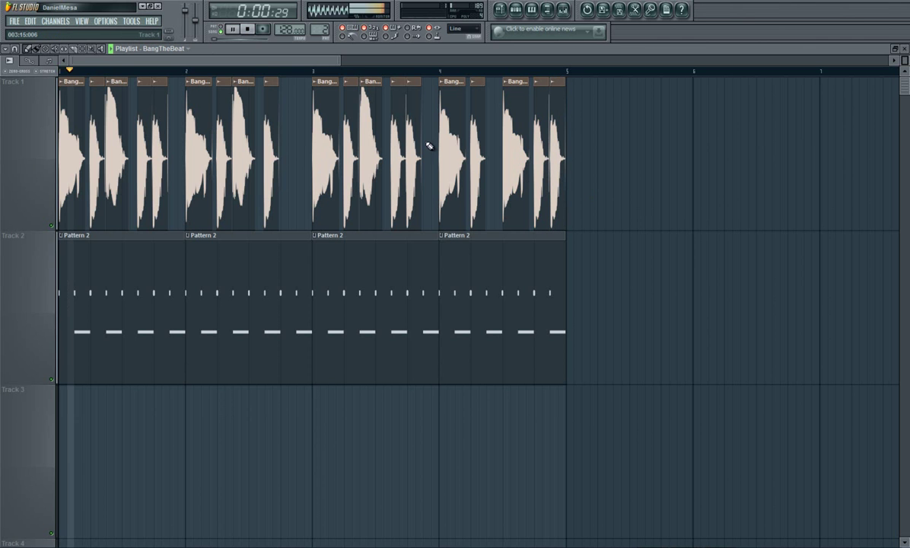
# Listen to the finished vocal phrase, show the channel list over the playlist and stop playback.
pyautogui.moveTo(337, 67)
pyautogui.mouseDown()
pyautogui.moveTo(241, 59)
pyautogui.moveTo(327, 60)
pyautogui.mouseUp()
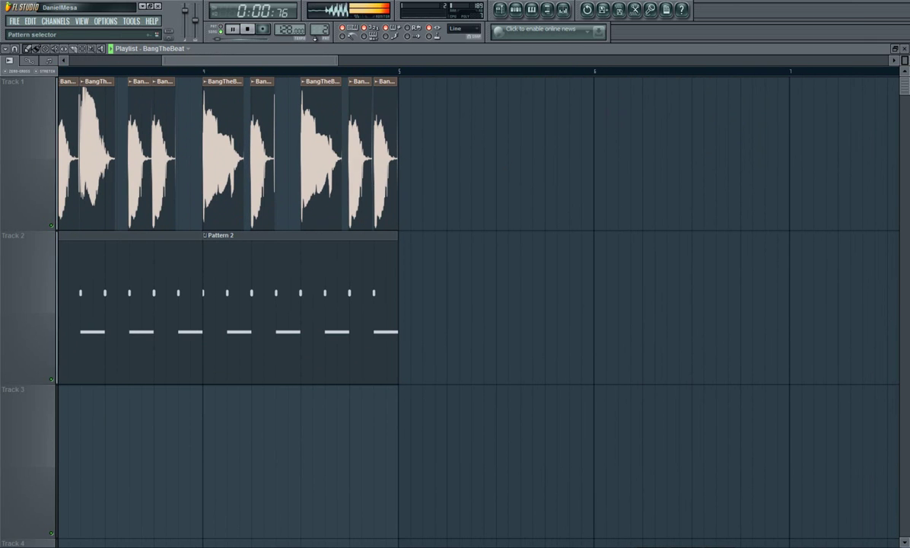
pyautogui.moveTo(313, 62); pyautogui.dragTo(119, 71)
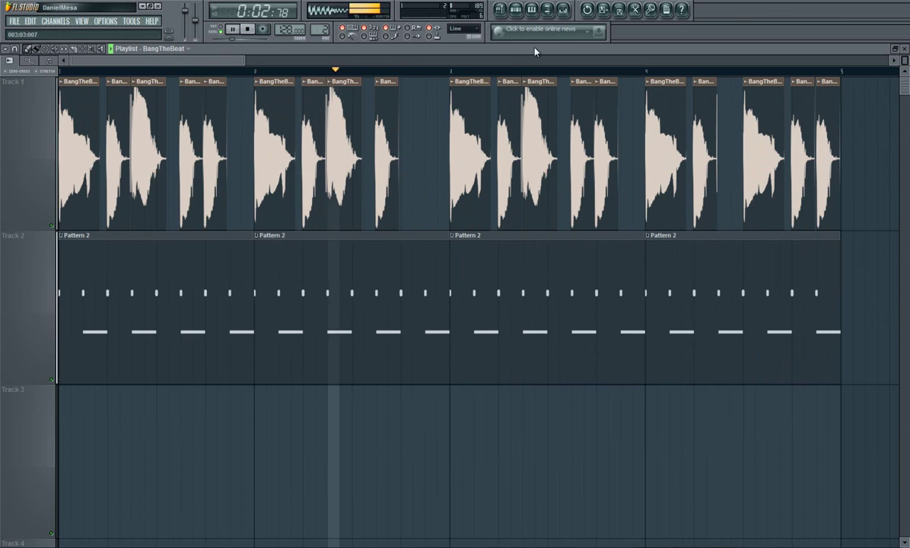
pyautogui.click(516, 10)
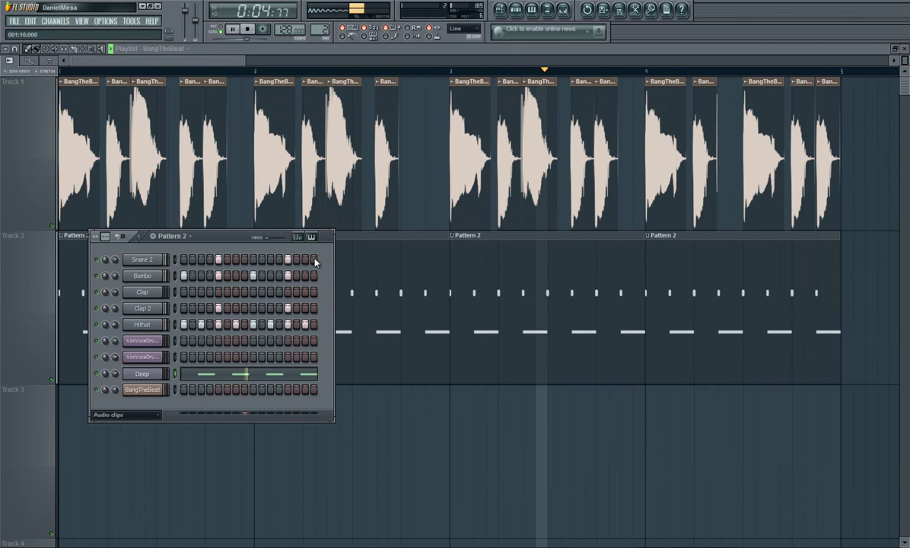
pyautogui.moveTo(244, 239); pyautogui.dragTo(393, 206)
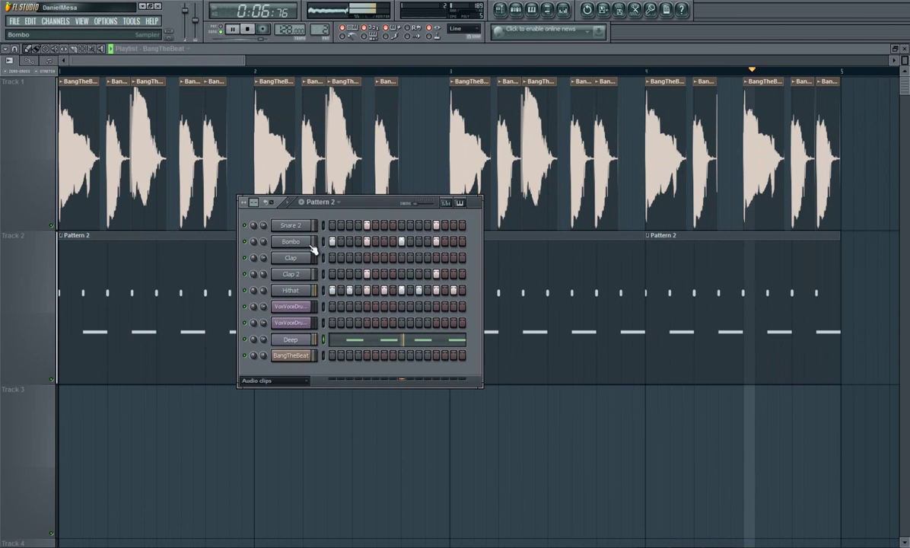
pyautogui.press('space')
# Open the Bombo channel's settings during playback, move the window clear of the channel list and show its sample properties.
pyautogui.click(286, 242)
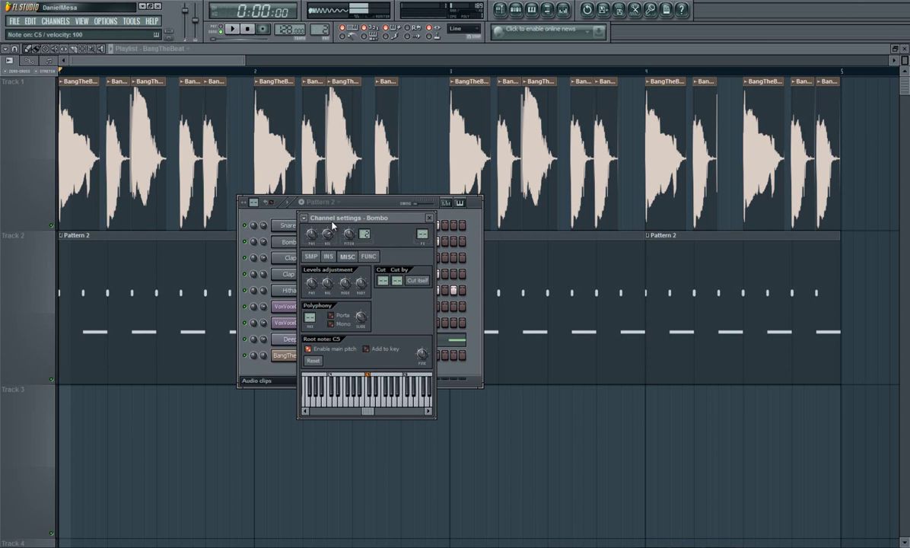
pyautogui.rightClick(335, 237)
pyautogui.click(340, 241)
pyautogui.press('space')
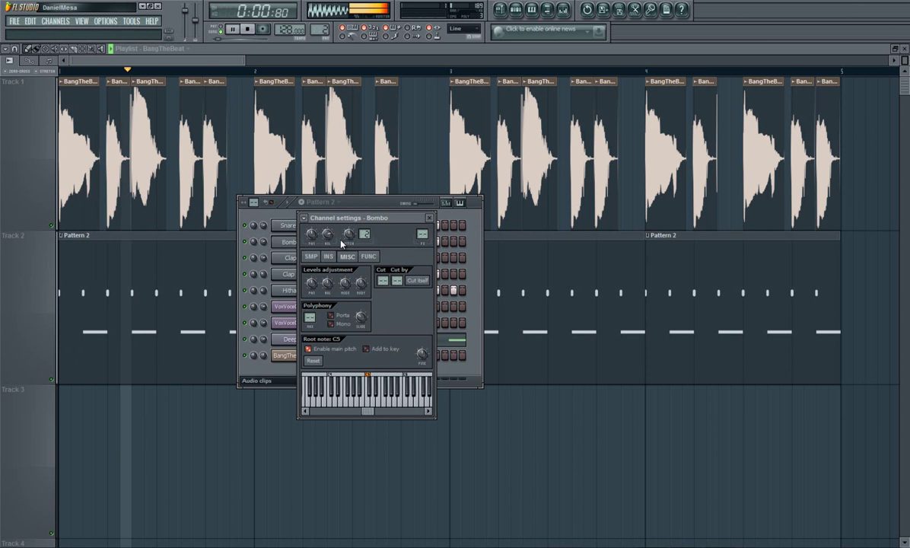
pyautogui.moveTo(376, 220); pyautogui.dragTo(500, 274)
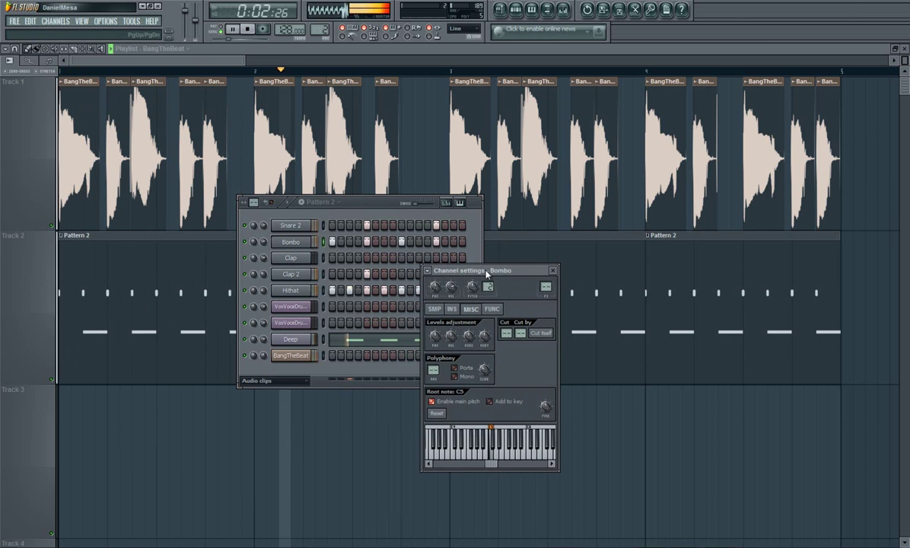
pyautogui.click(434, 309)
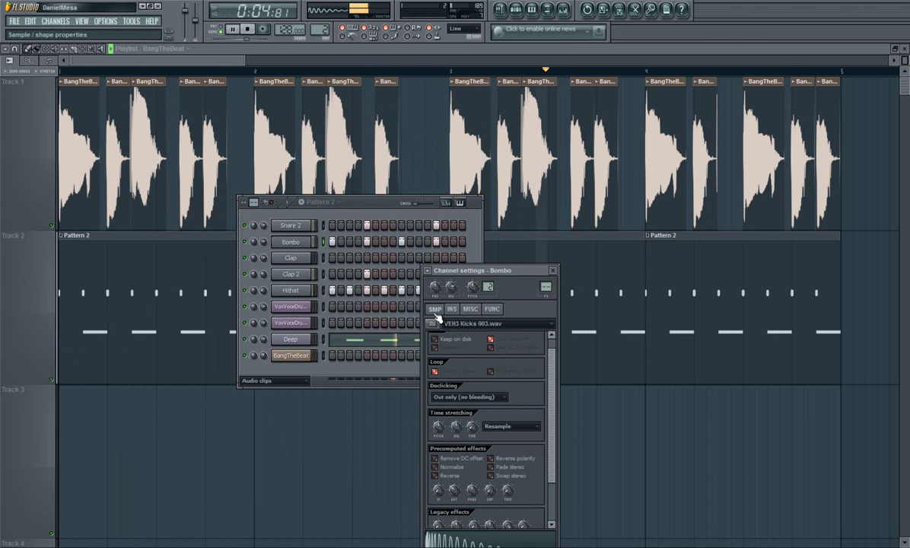
# Open the Deep channel's Sytrus window, set its X/Y modulation point near the pad's lower-left corner and stop playback.
pyautogui.click(294, 340)
pyautogui.click(265, 324)
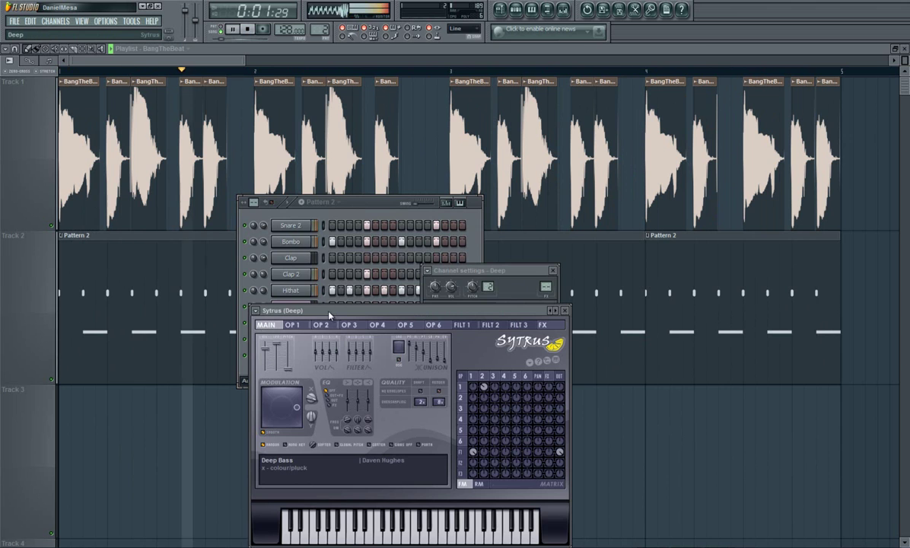
pyautogui.moveTo(300, 310); pyautogui.dragTo(323, 212)
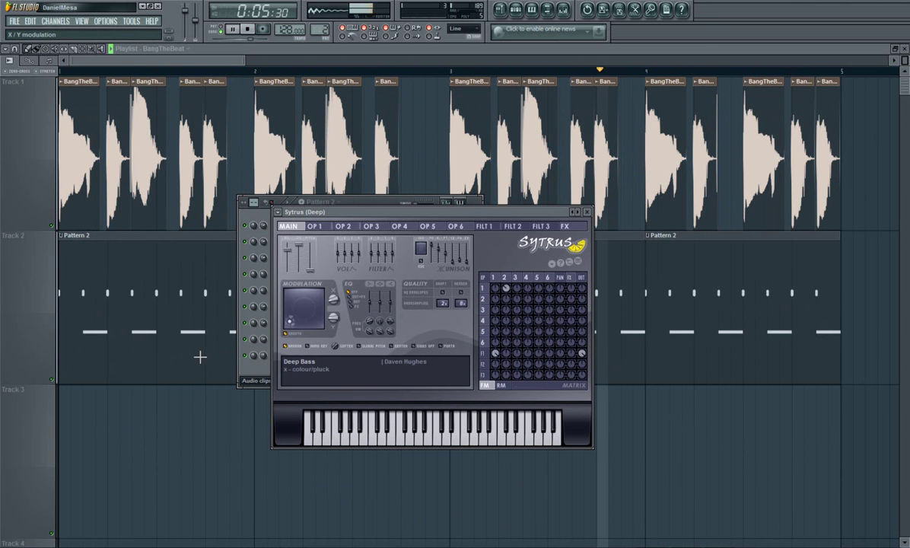
pyautogui.click(248, 29)
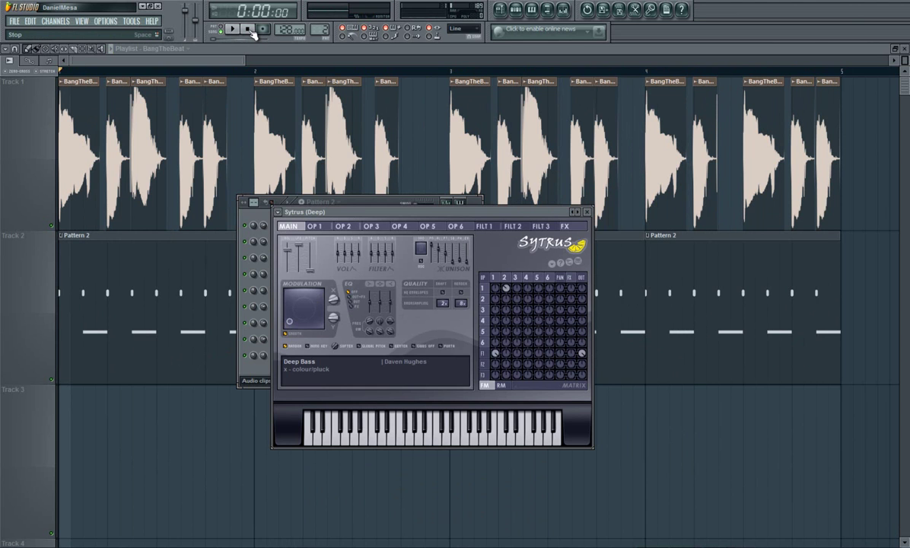